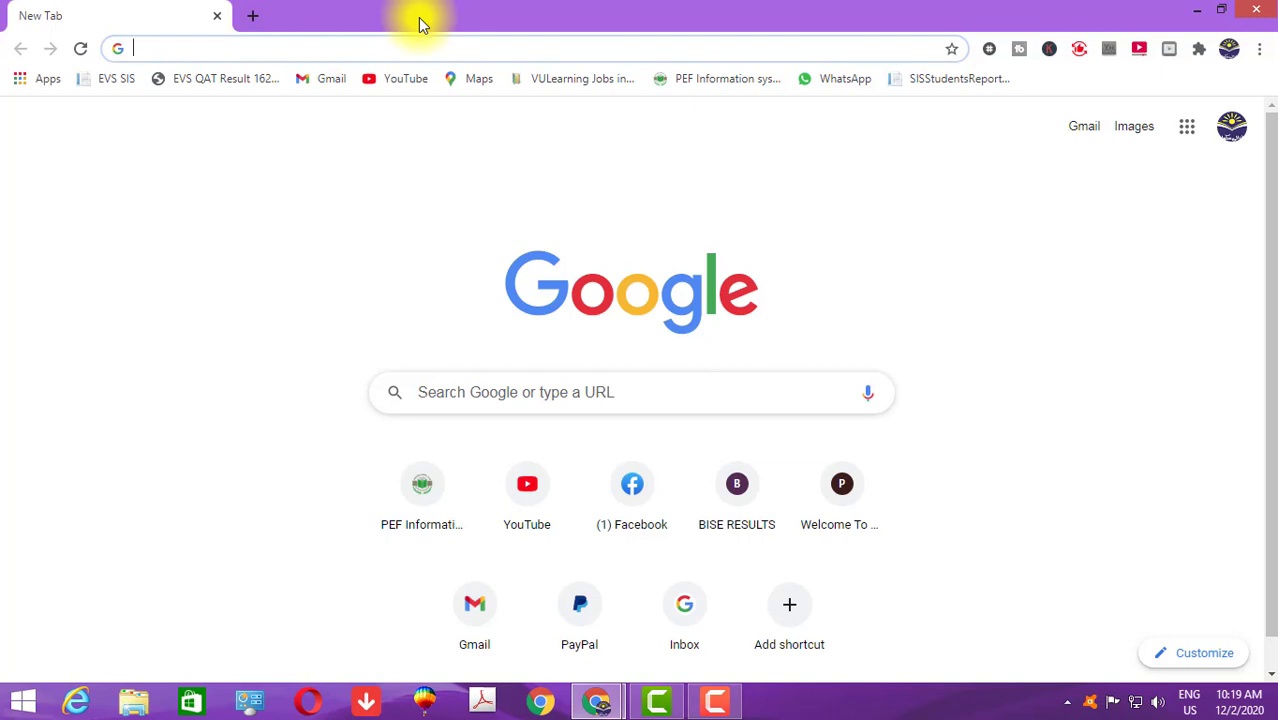
Enter pepris.punjab.gov.pk in the new Chrome tab to load the PEPRIS portal.
text(pep)
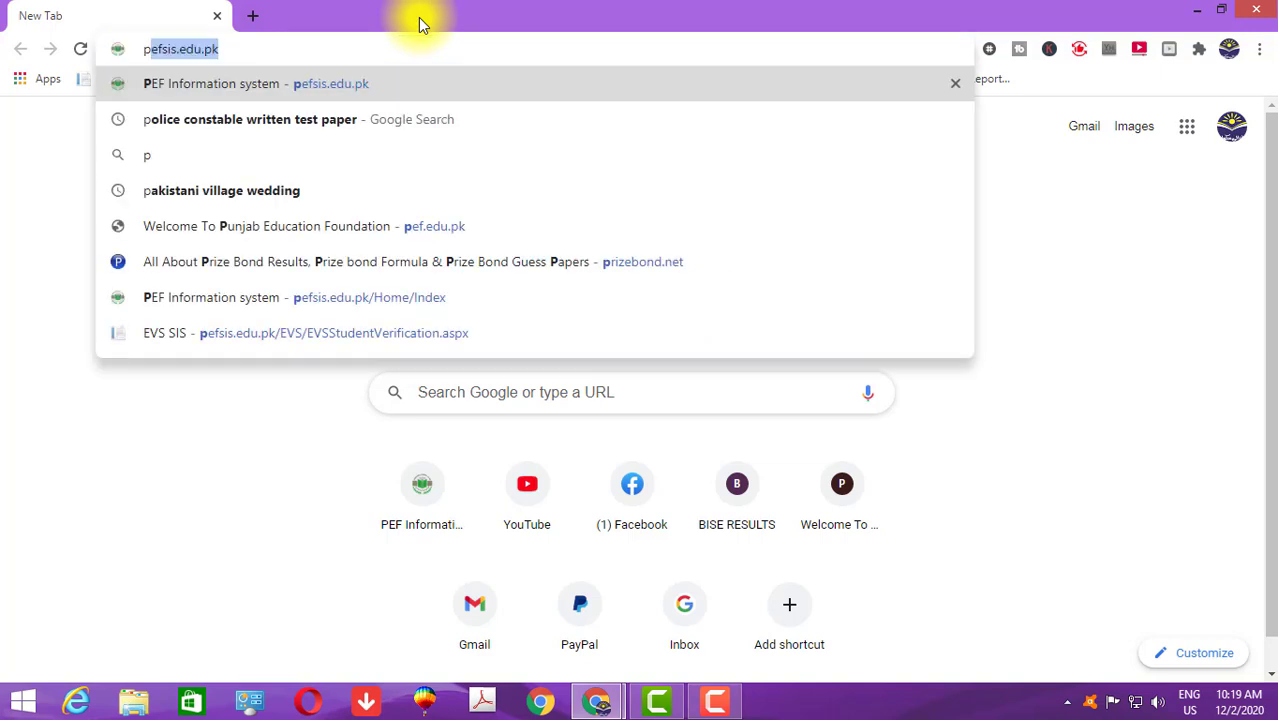
text(r)
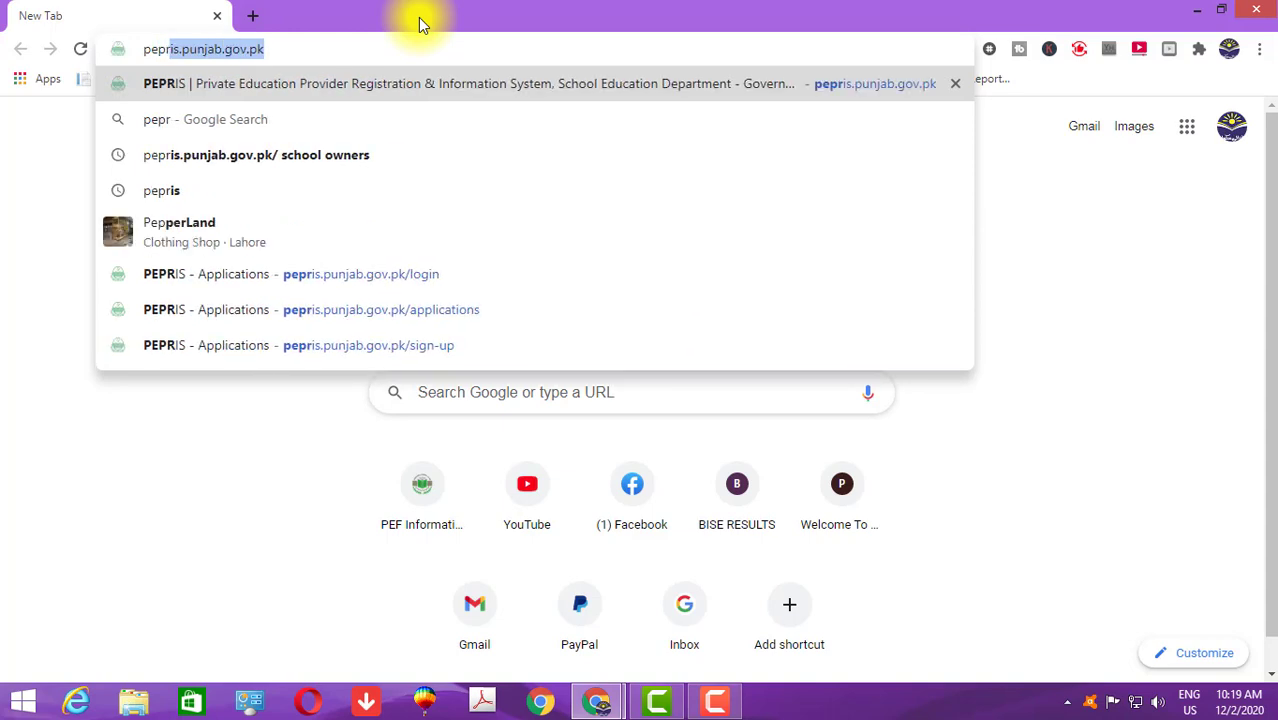
text(is.punja)
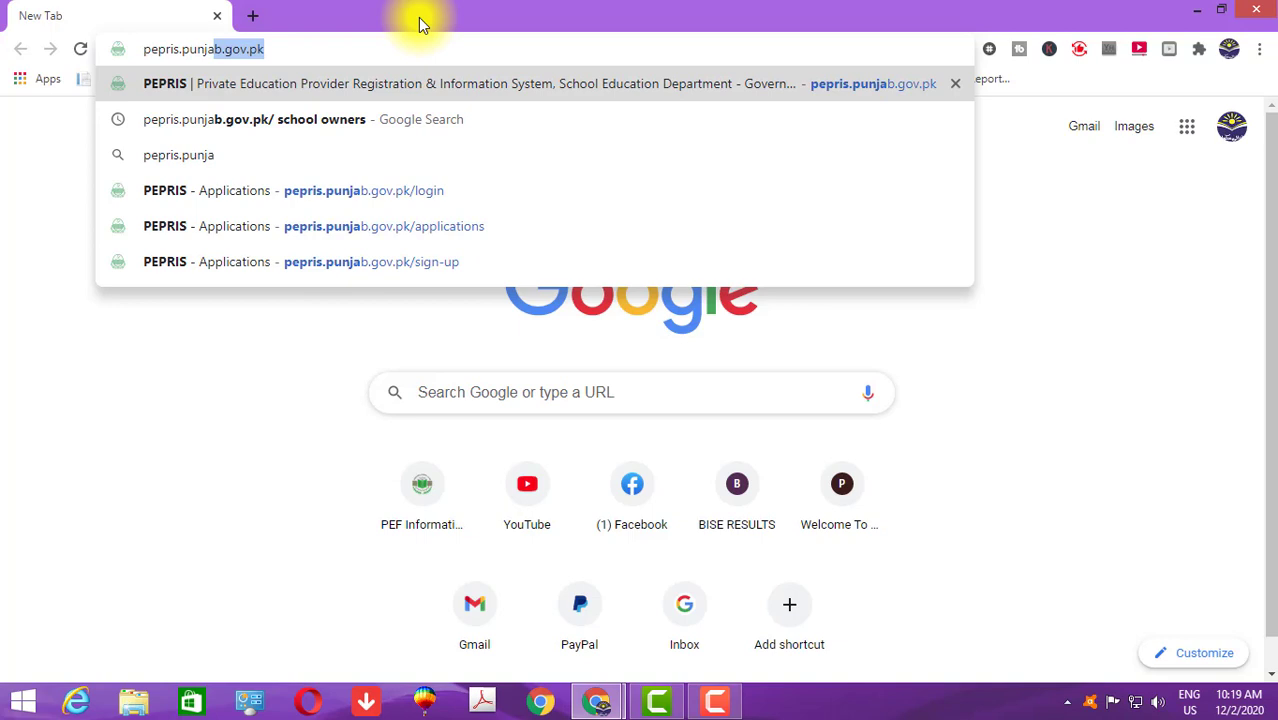
text(b.go)
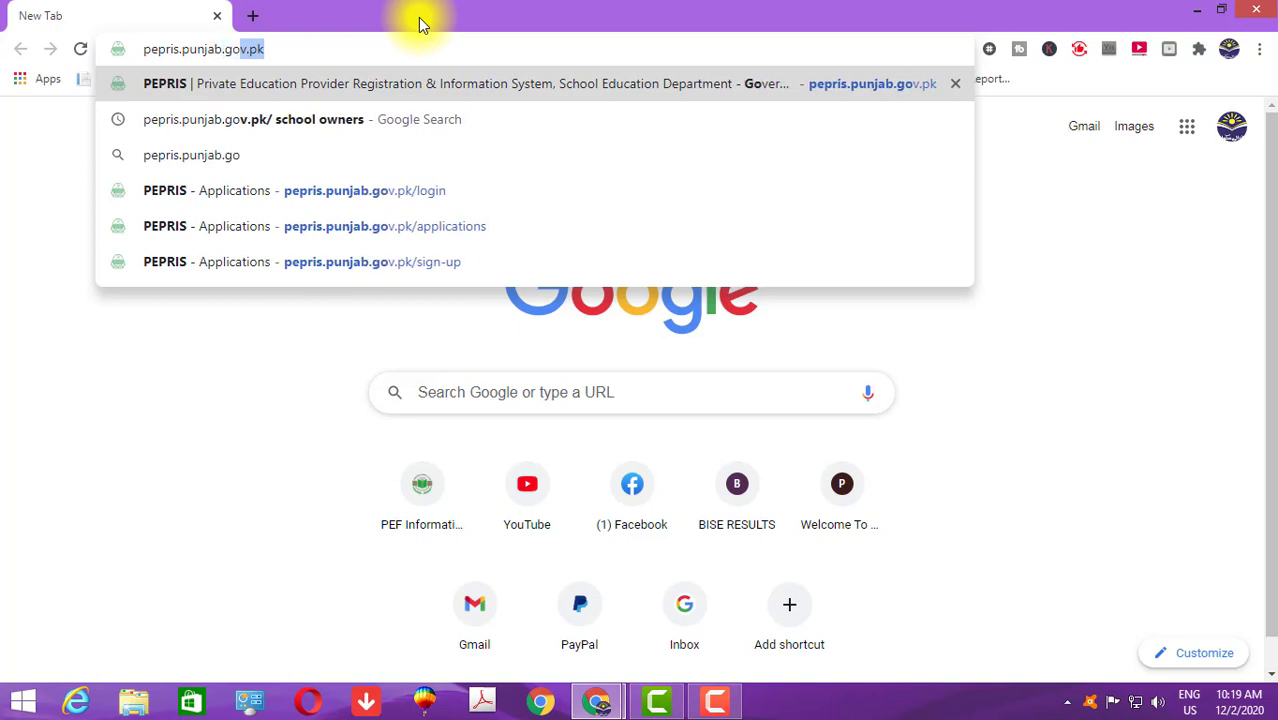
text(v.pk)
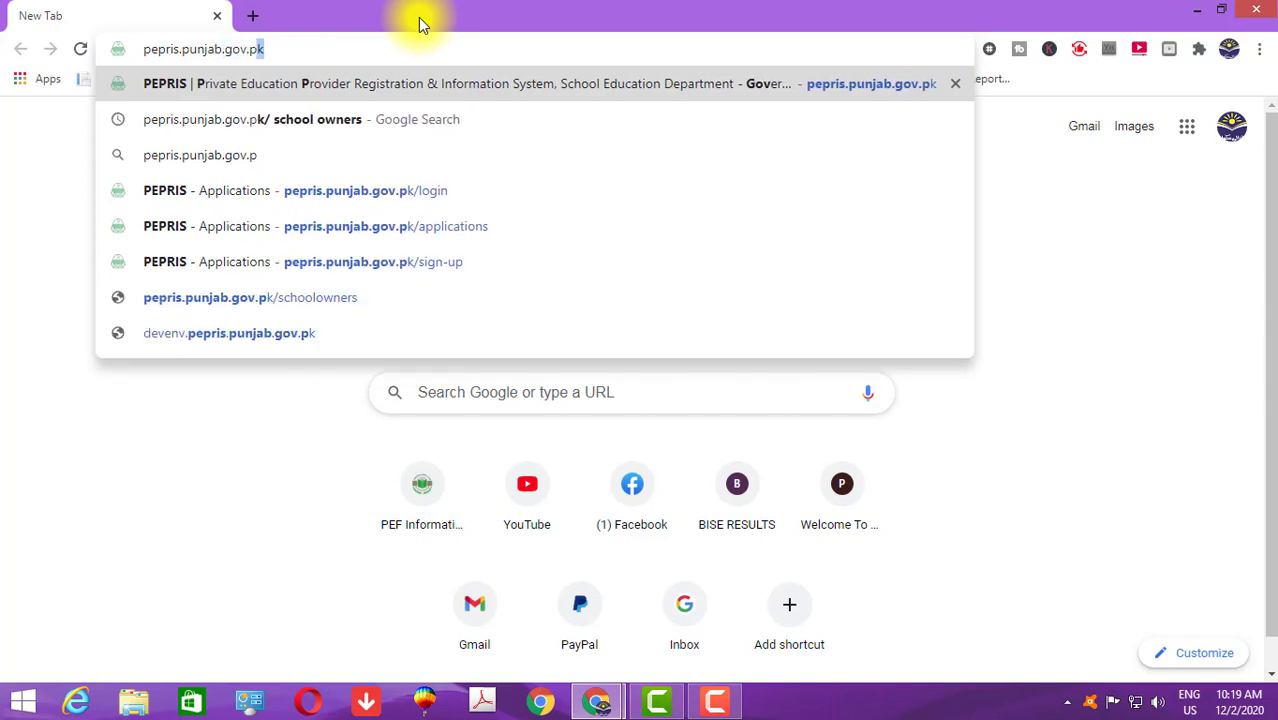
key(Return)
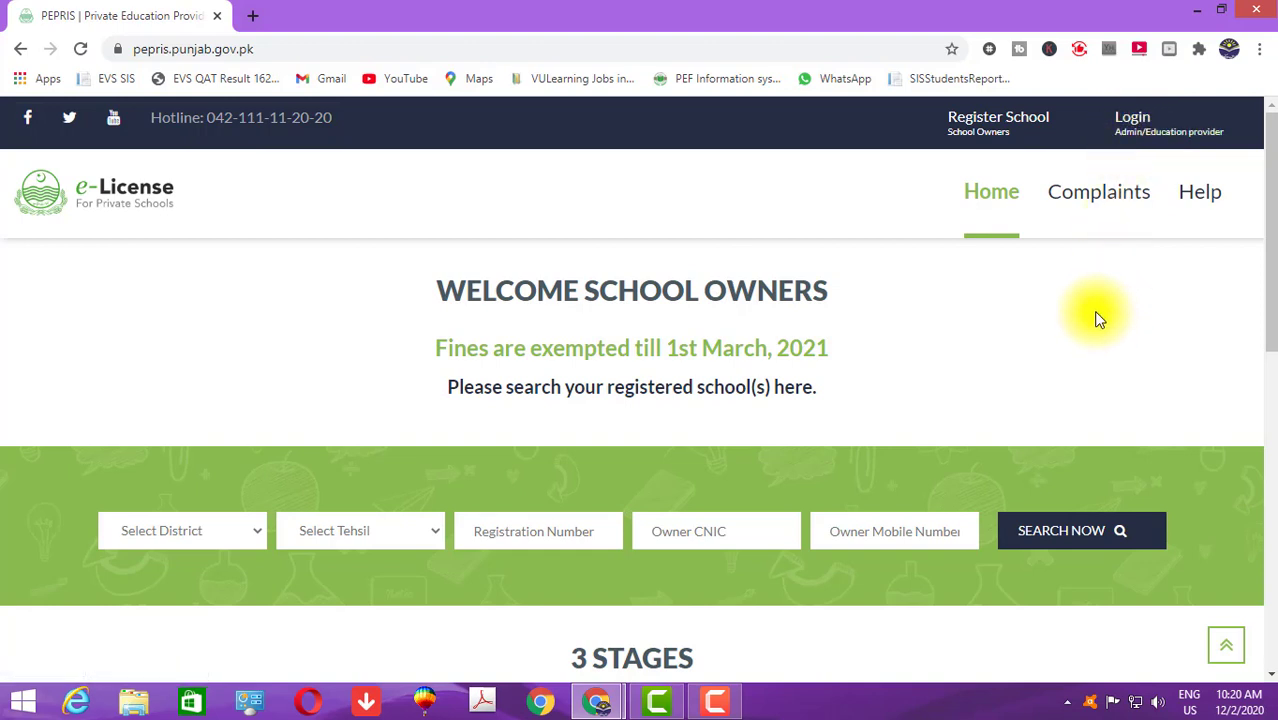
Sign in, look over the School Applications list, then log out from the Welcome menu.
click(1137, 131)
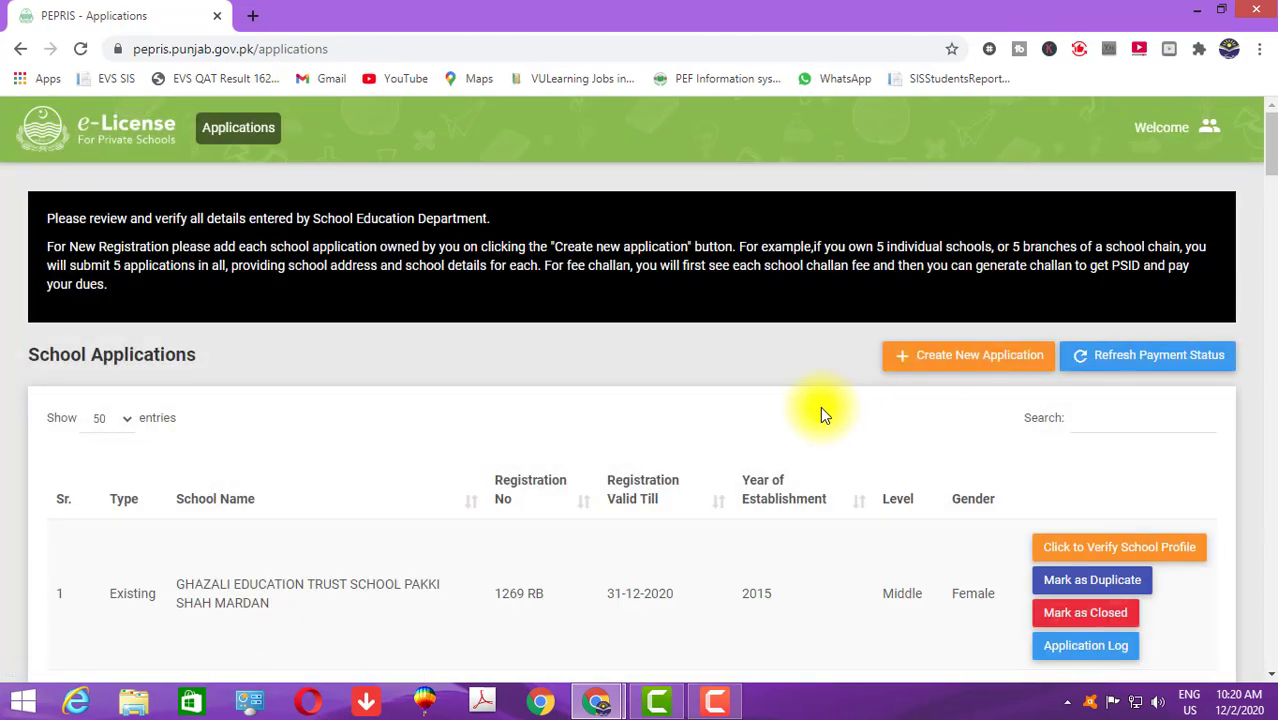
scroll(820, 406, down, 2)
scroll(685, 430, up, 2)
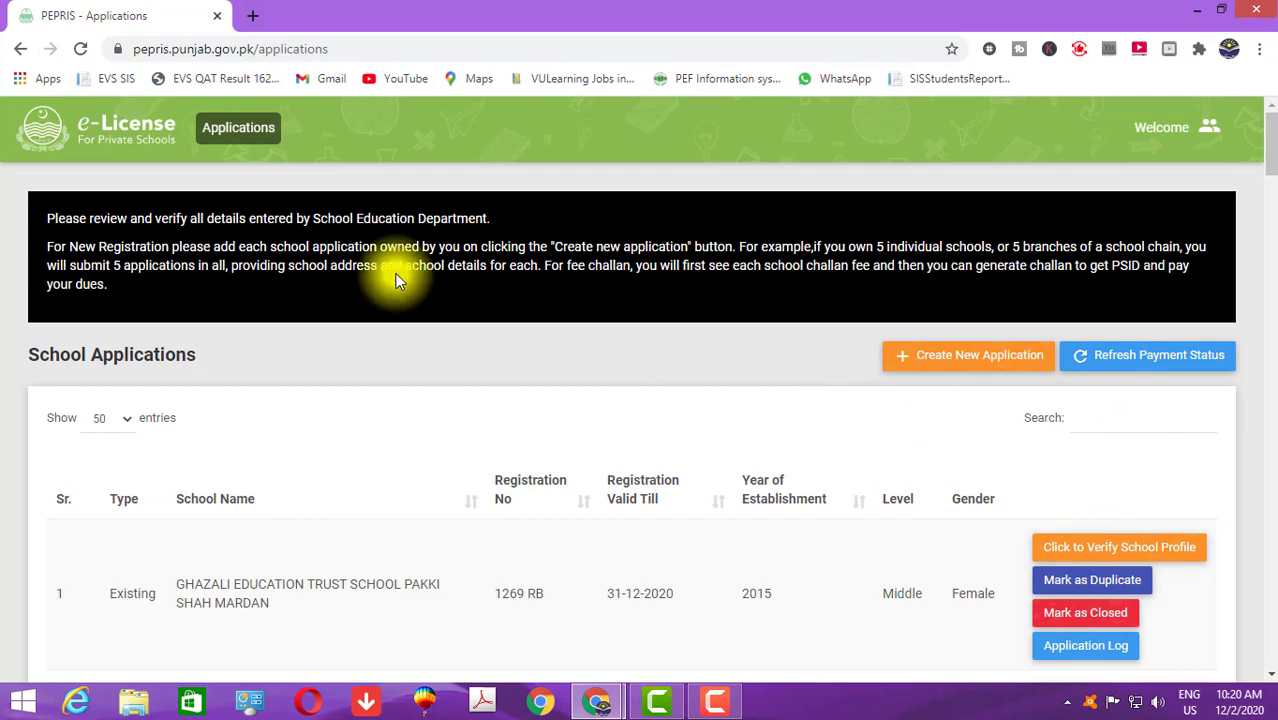
click(1176, 145)
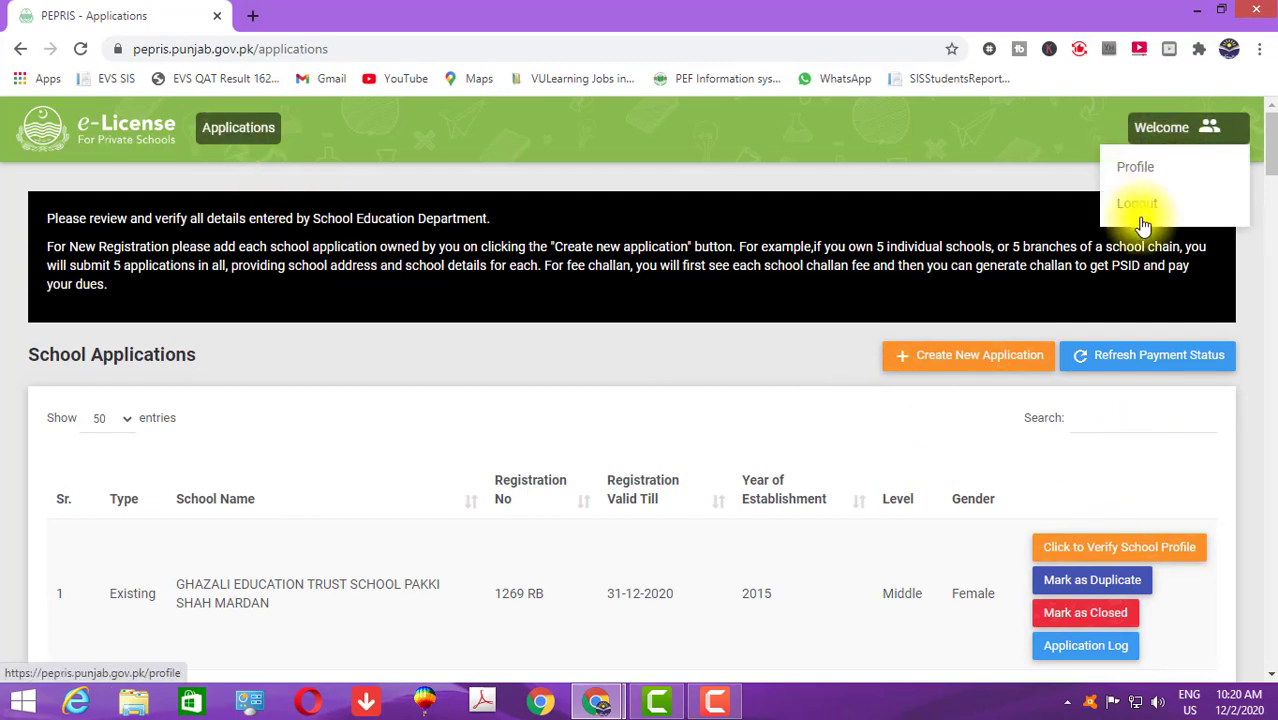
click(1133, 214)
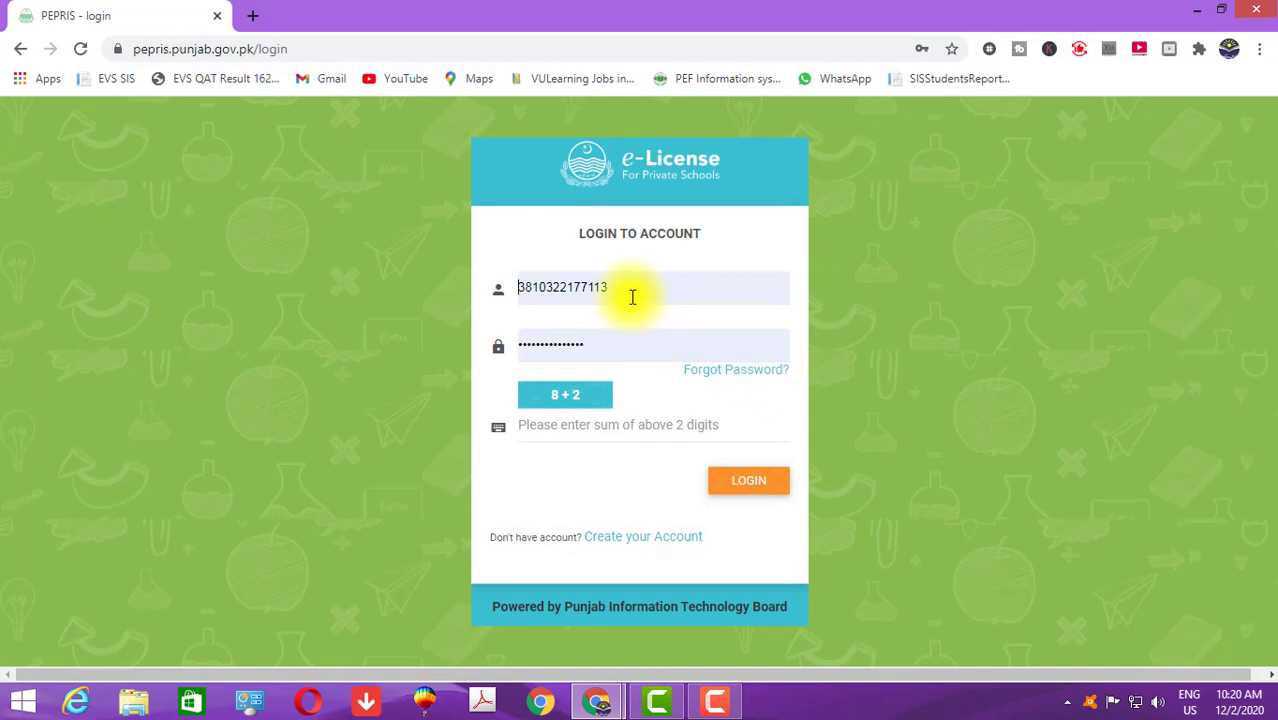
Clear the autofilled CNIC and password from the login form, then go to Create your Account.
click(636, 288)
click(784, 236)
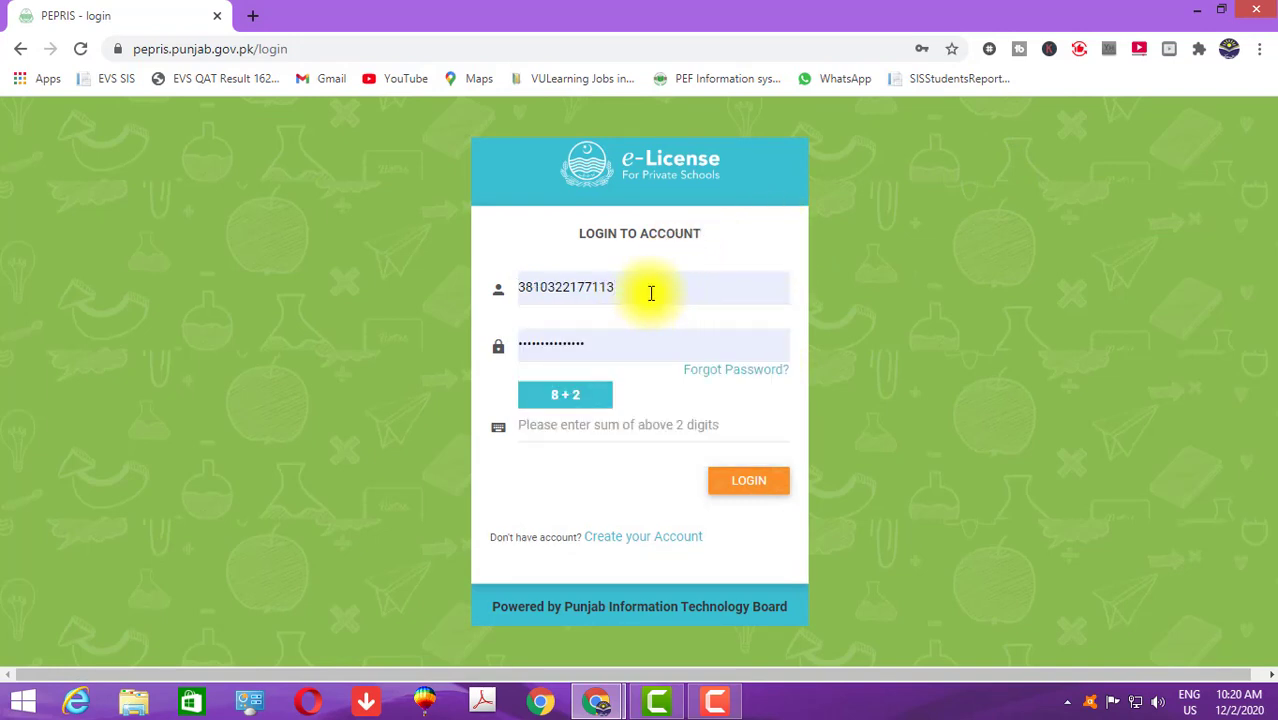
drag(650, 288, 531, 280)
key(BackSpace)
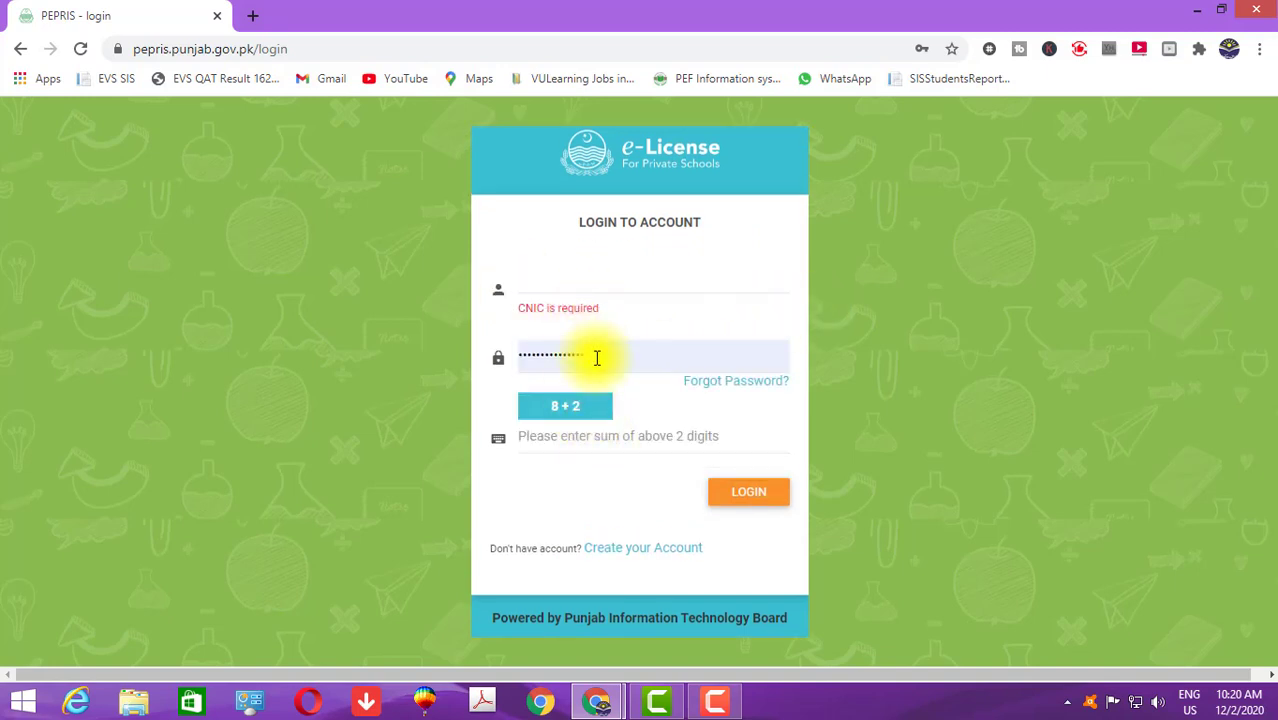
drag(593, 357, 536, 354)
key(BackSpace)
click(910, 335)
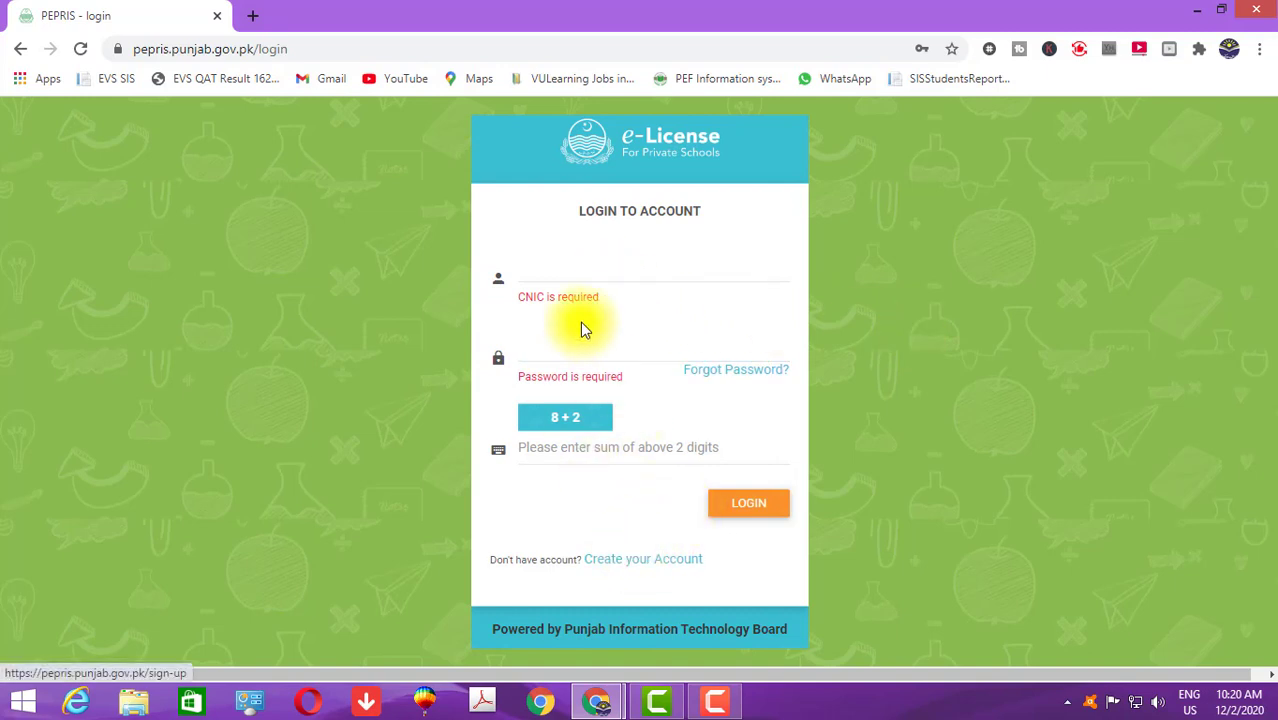
click(638, 567)
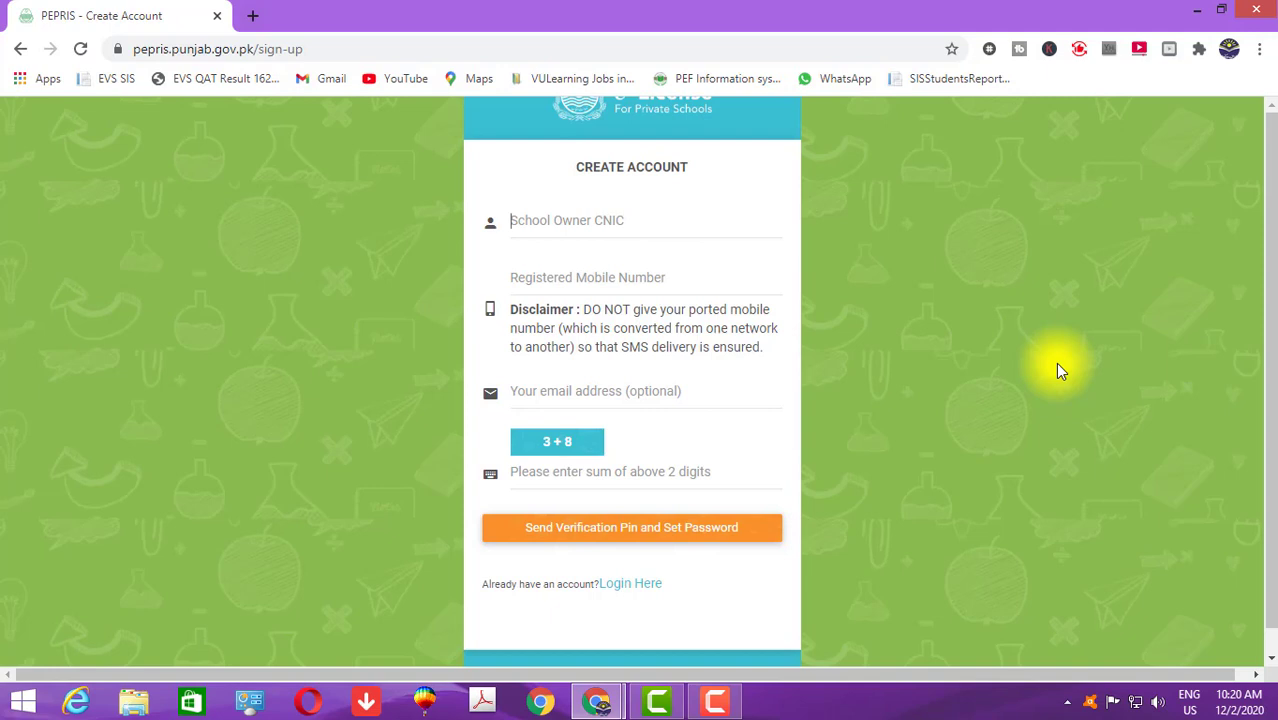
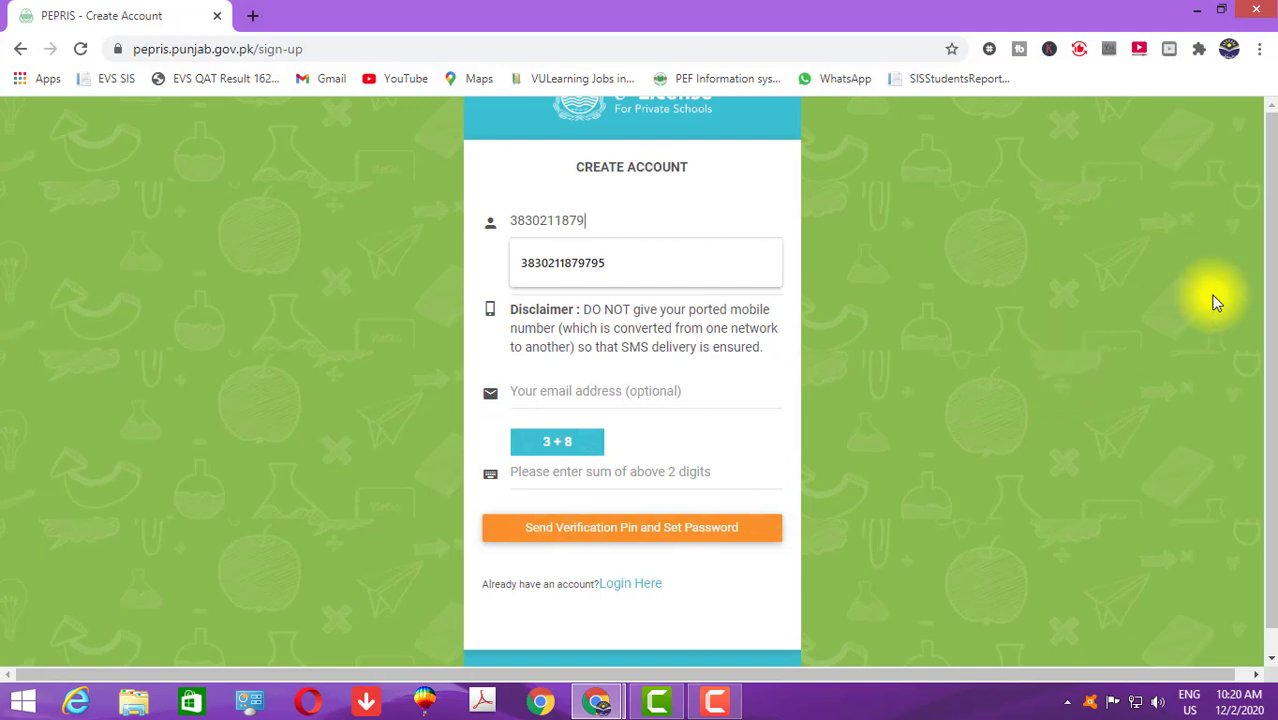
Enter the owner's CNIC and mobile number, answer captcha 11, and request the verification PIN.
click(582, 268)
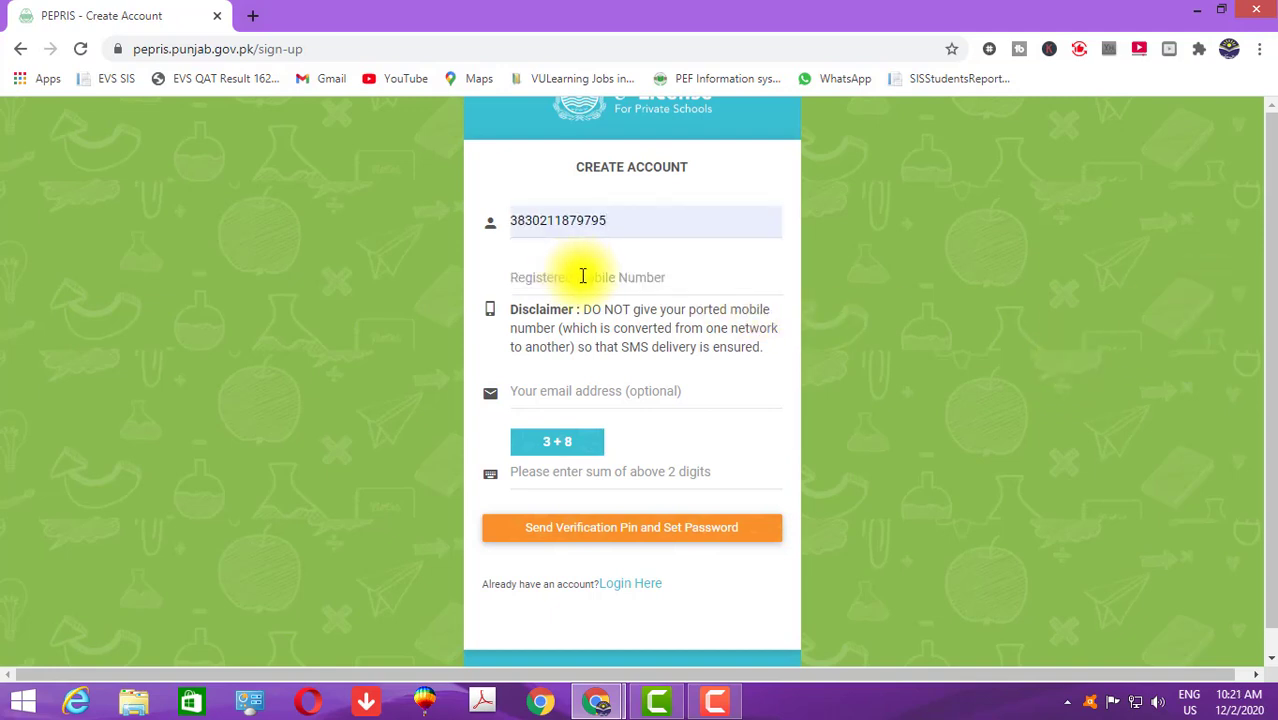
click(582, 276)
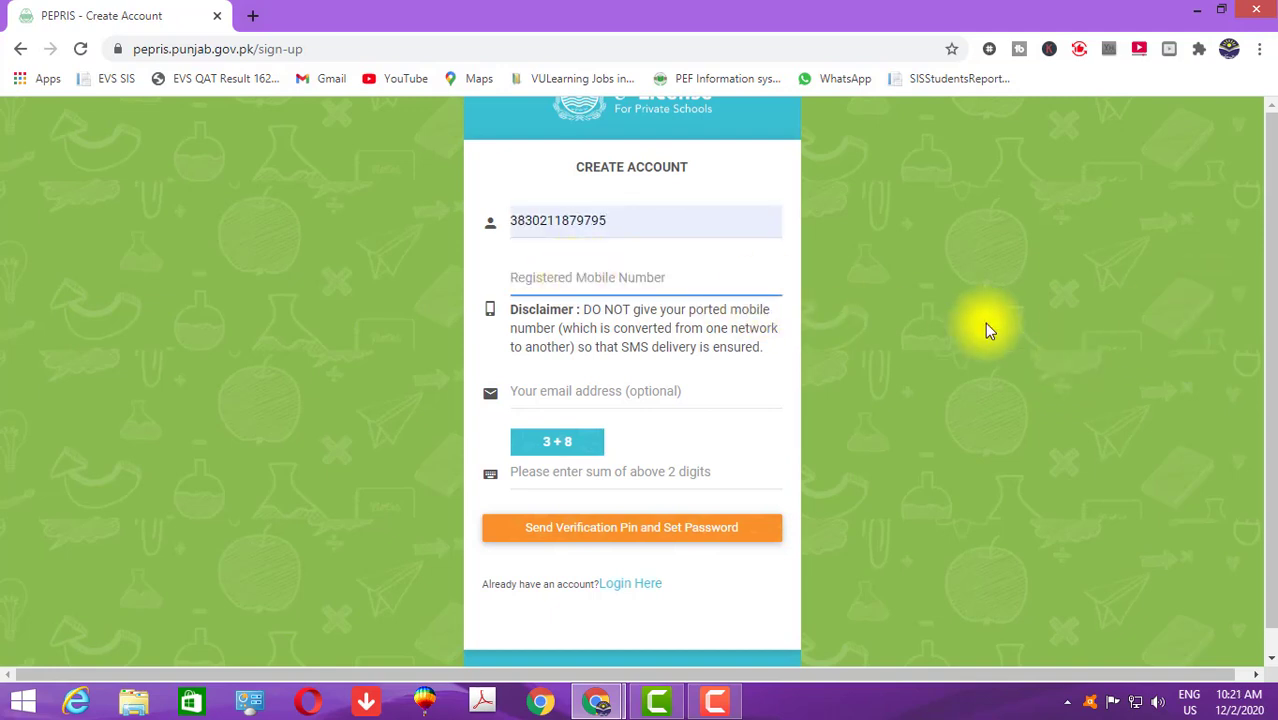
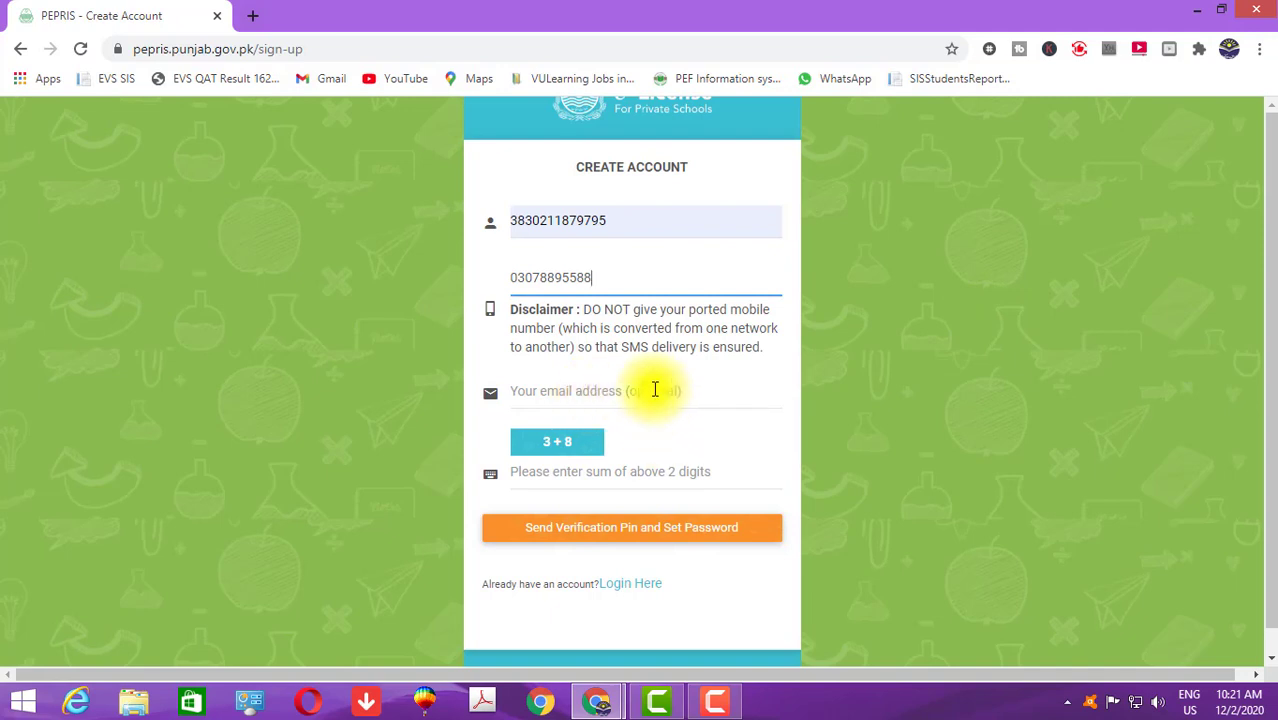
click(615, 478)
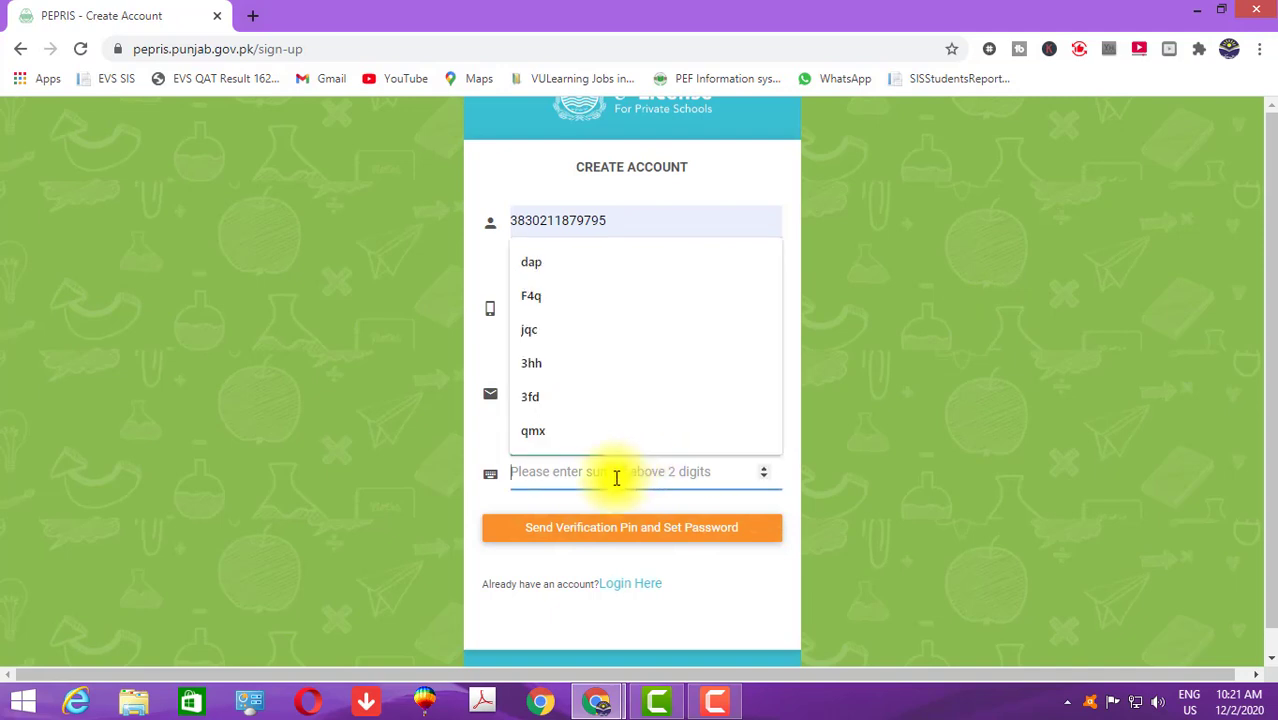
text(11)
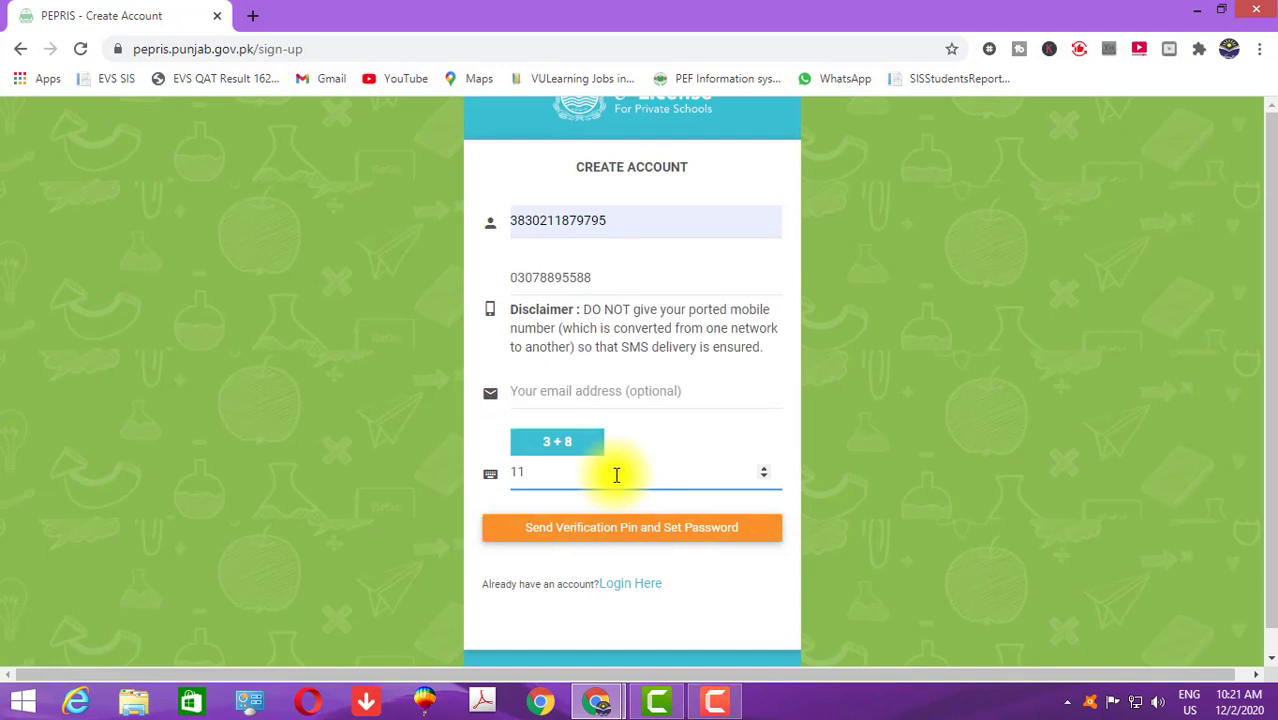
click(615, 538)
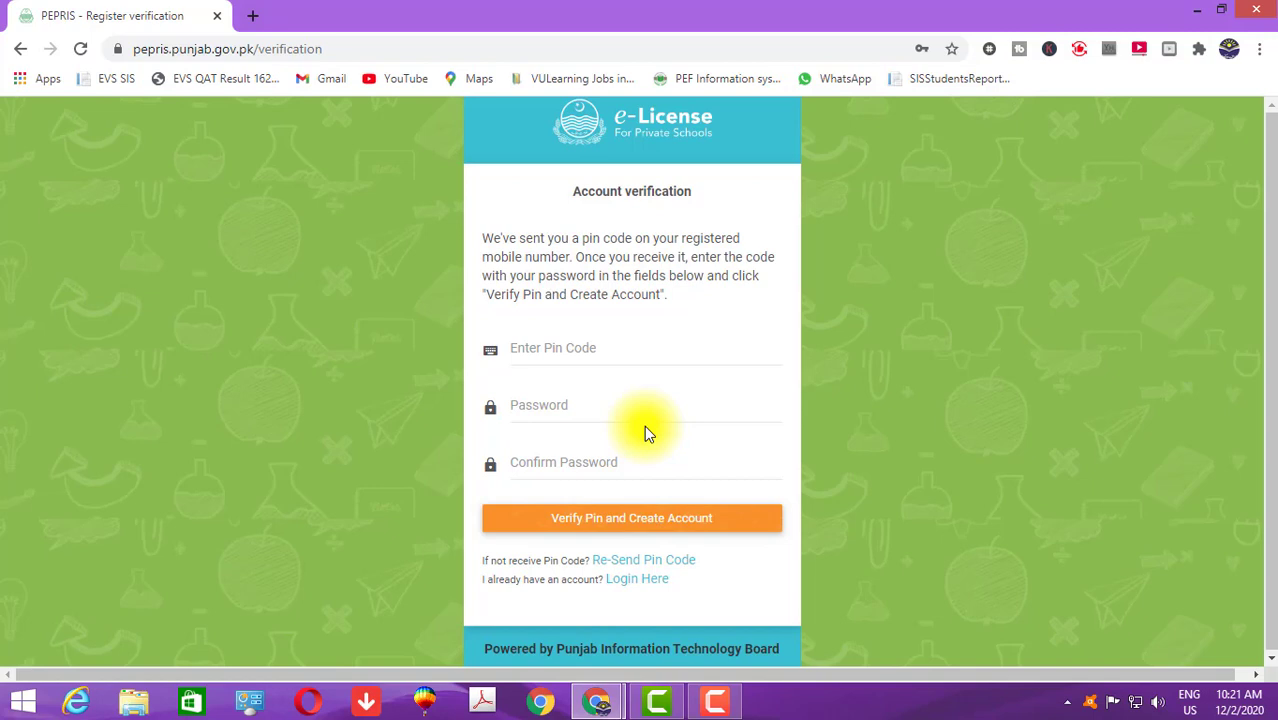
click(550, 350)
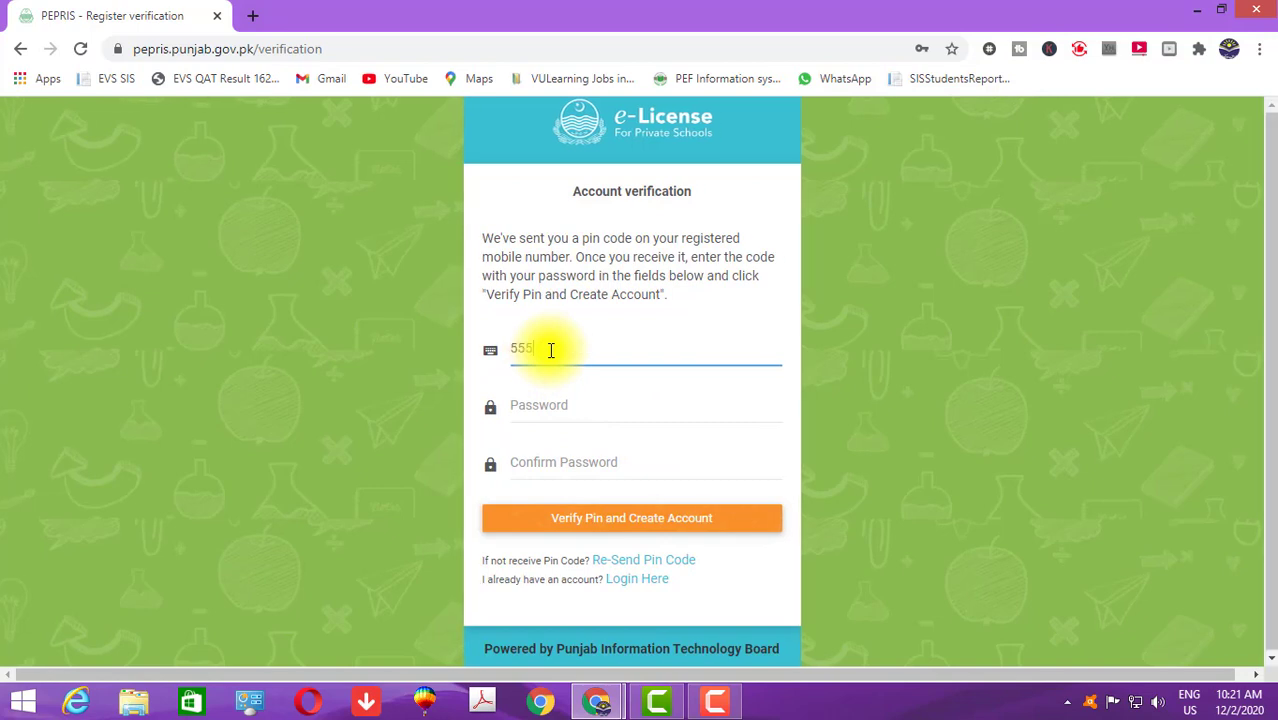
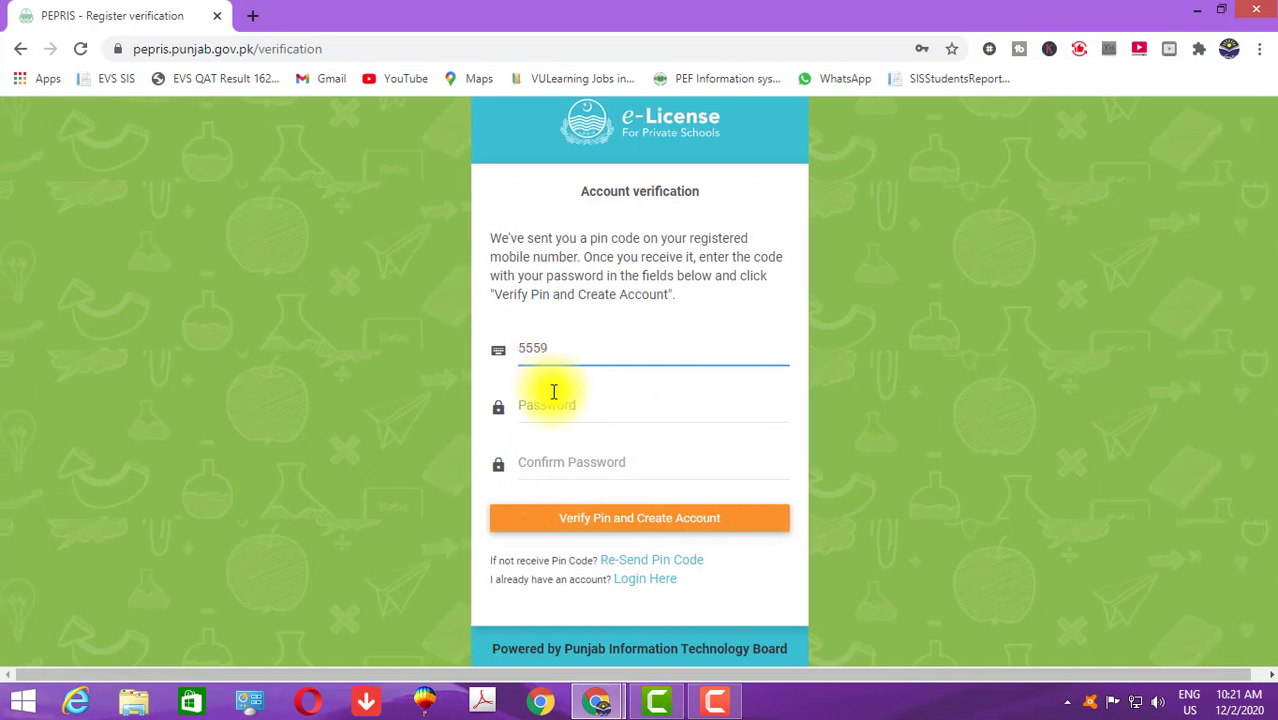
click(554, 398)
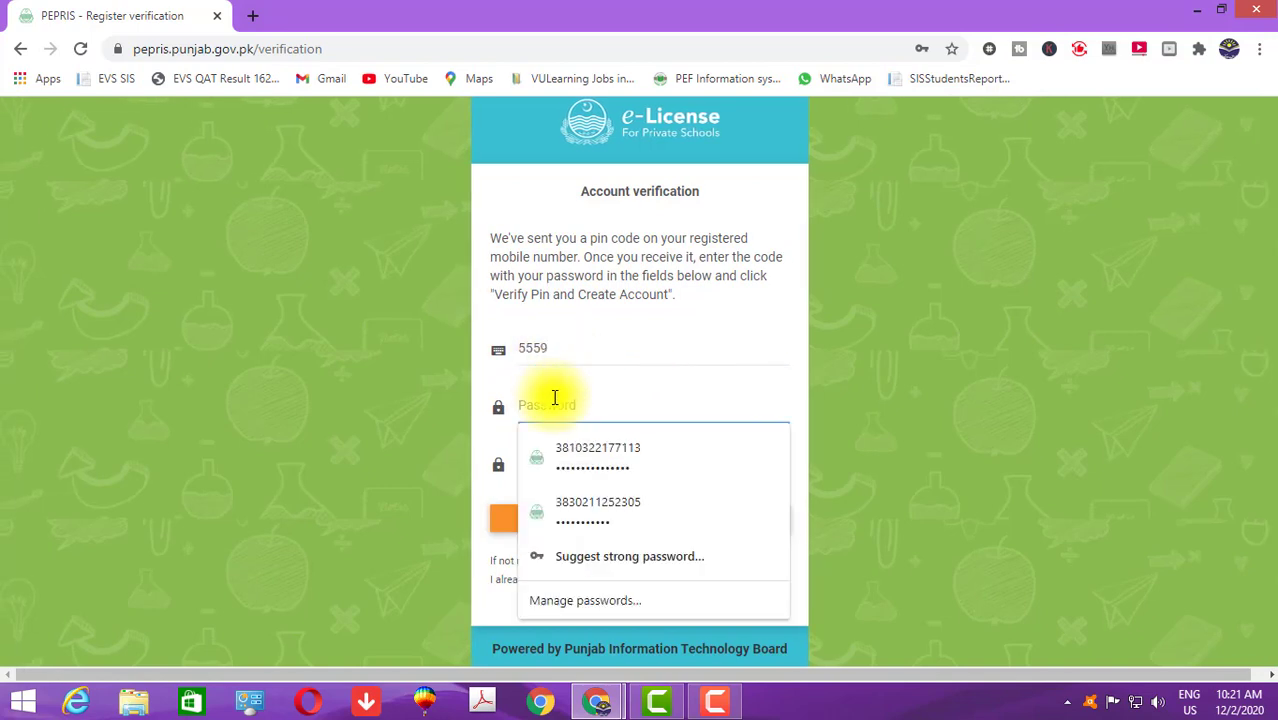
text(•••••••)
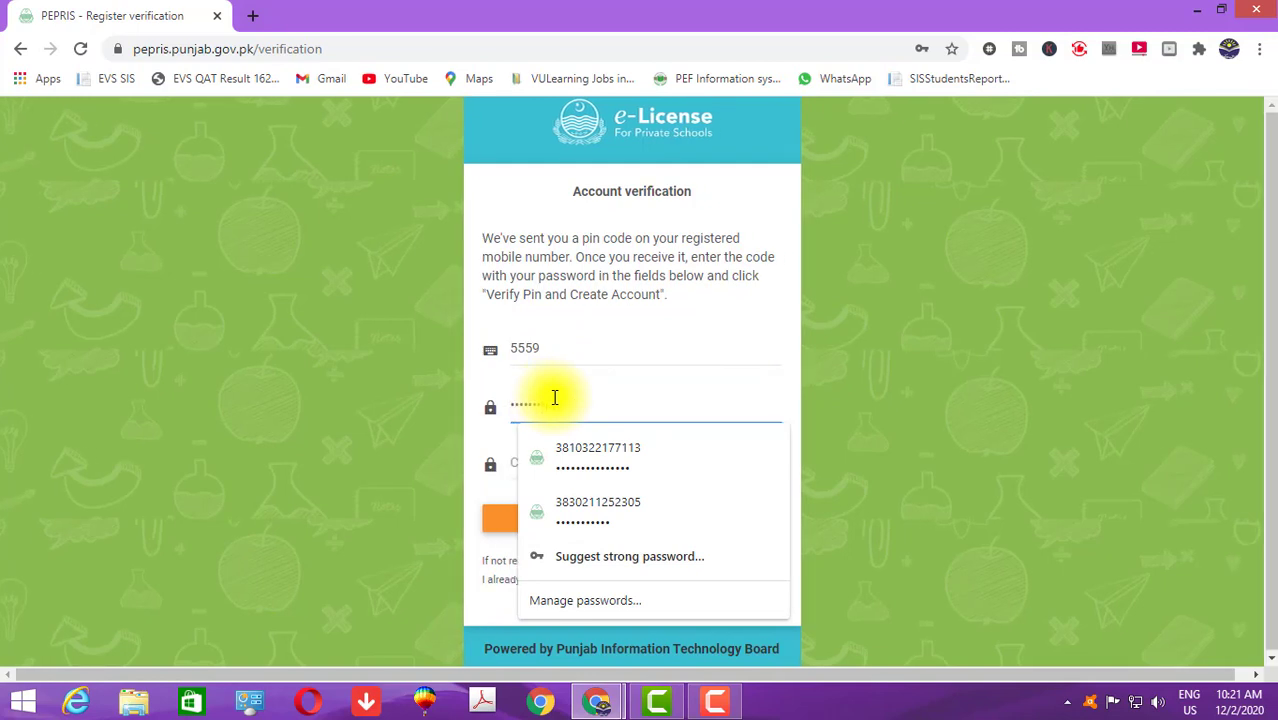
key(Tab)
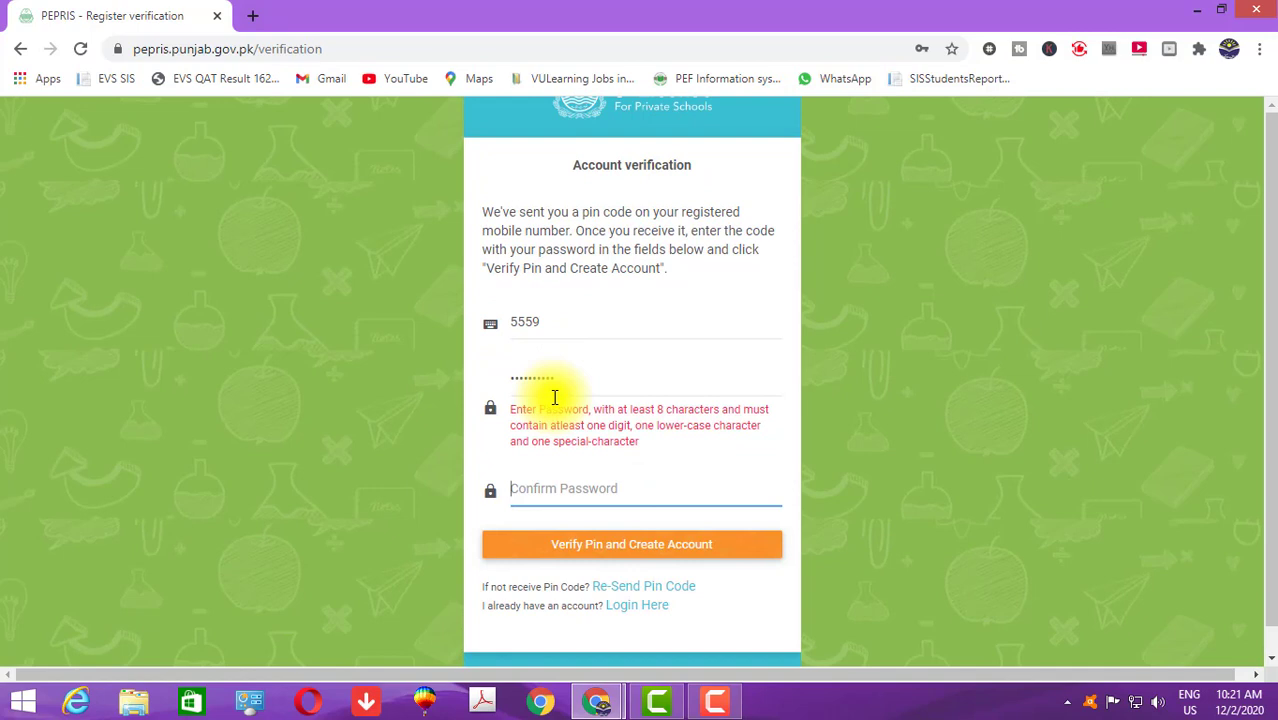
text(••••••••)
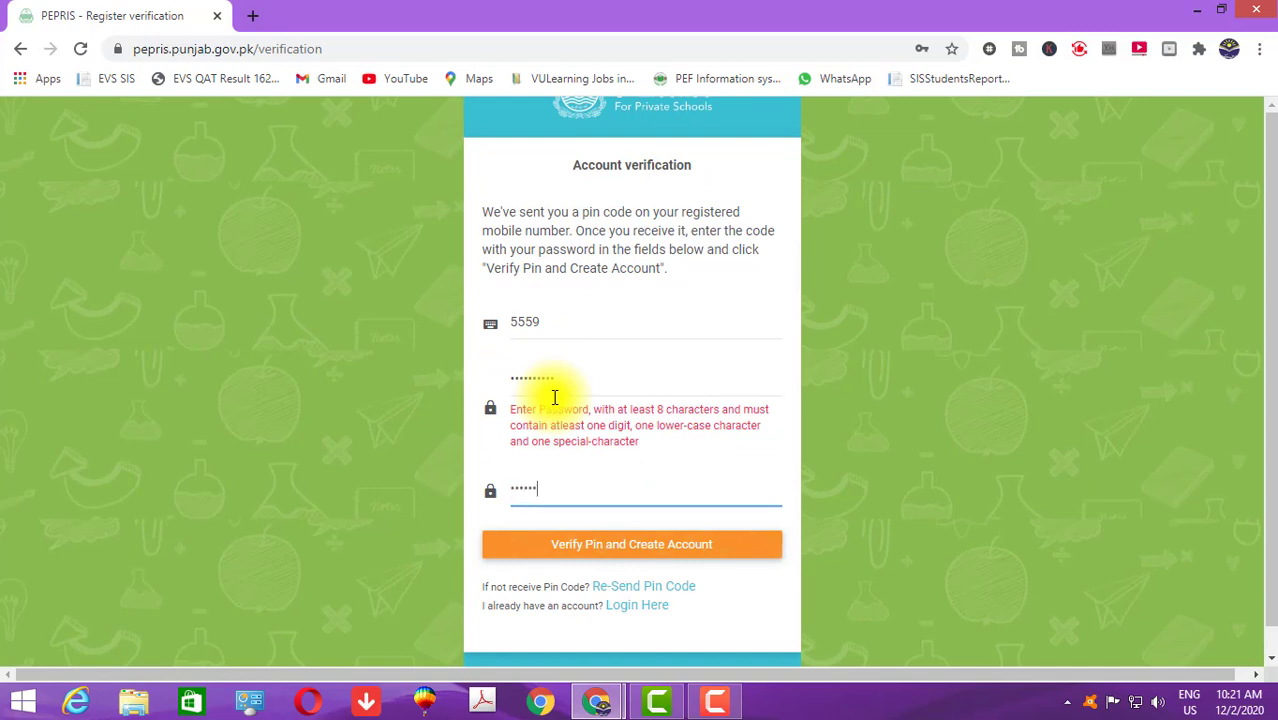
text(••)
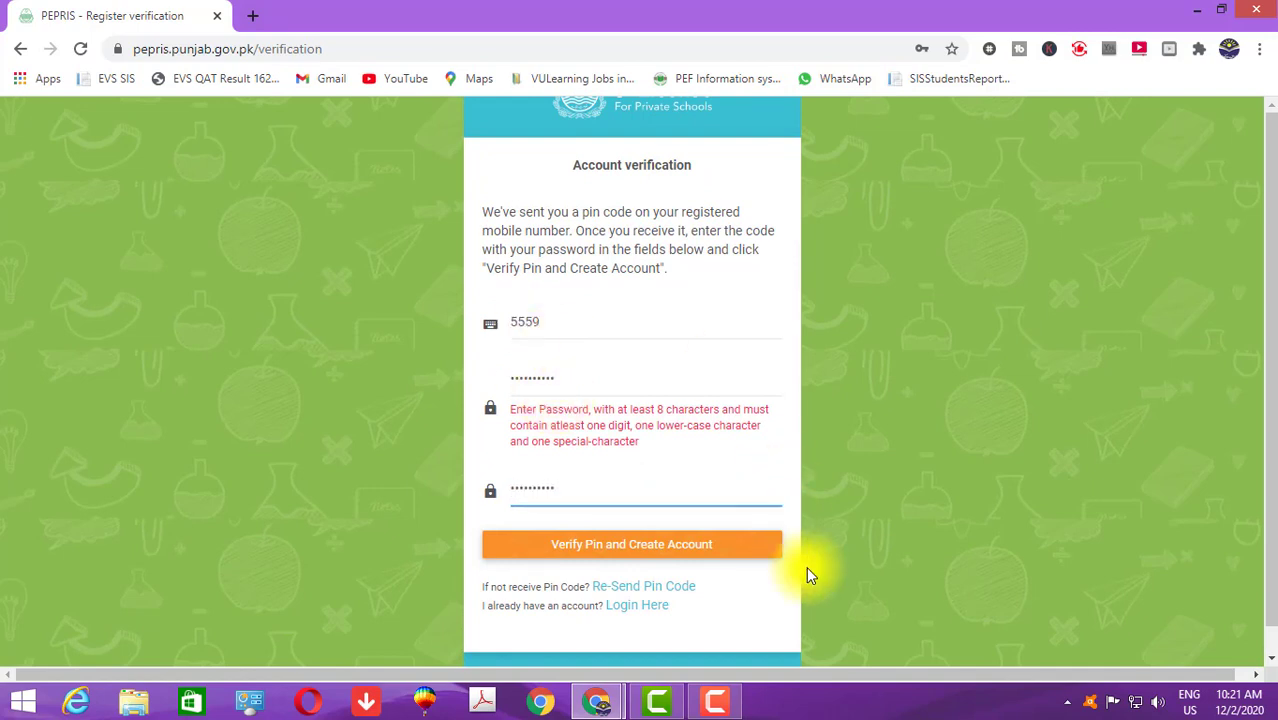
click(594, 556)
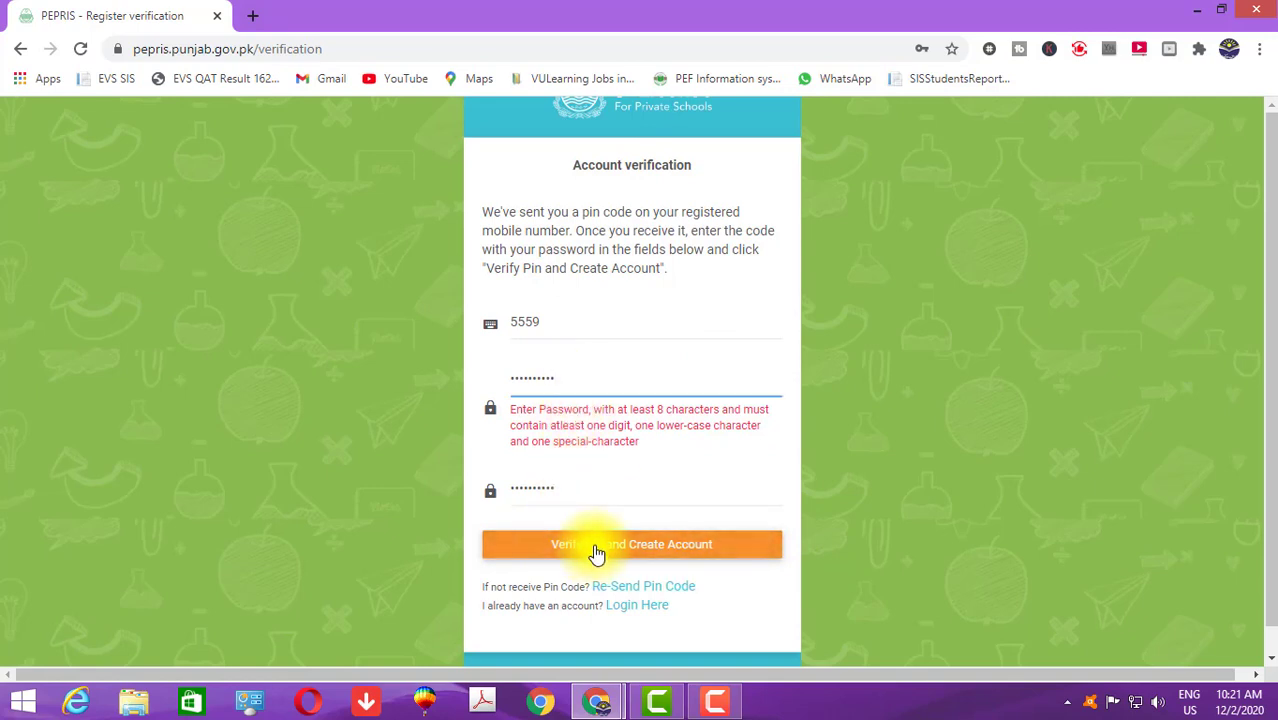
Replace the rejected password several times, re-enter the confirmation, and resubmit.
drag(559, 373, 505, 381)
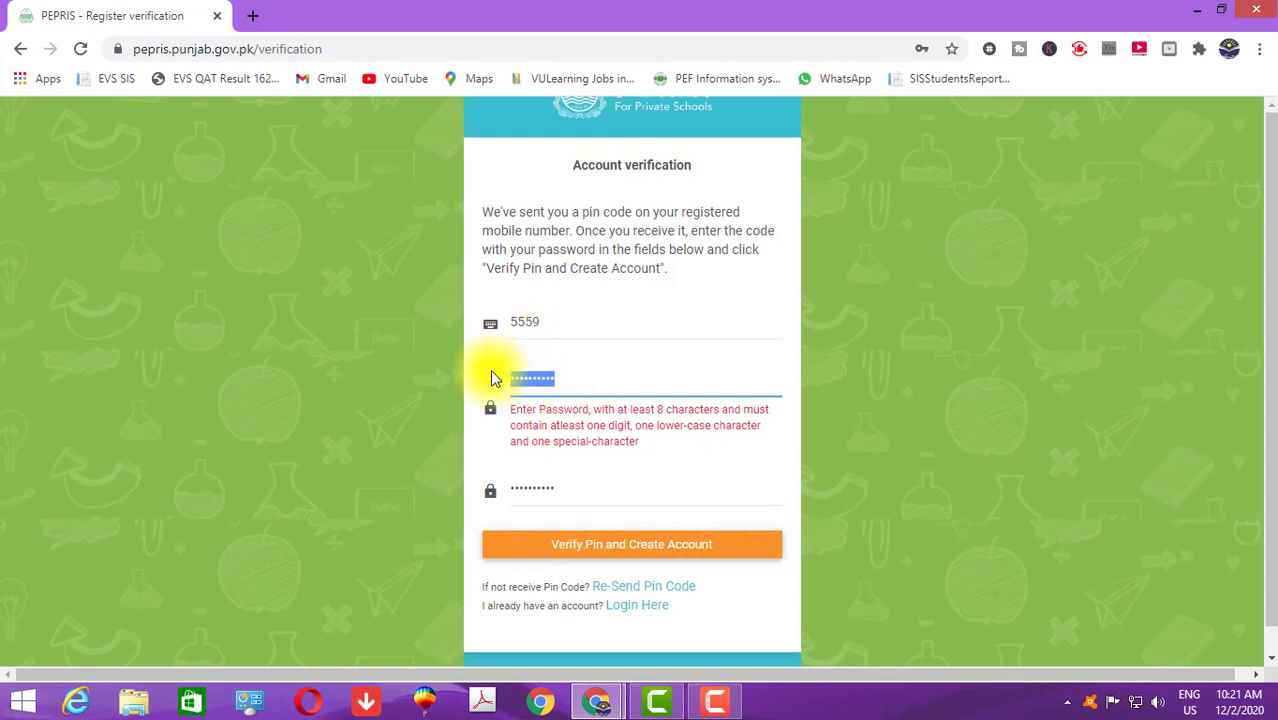
key(BackSpace)
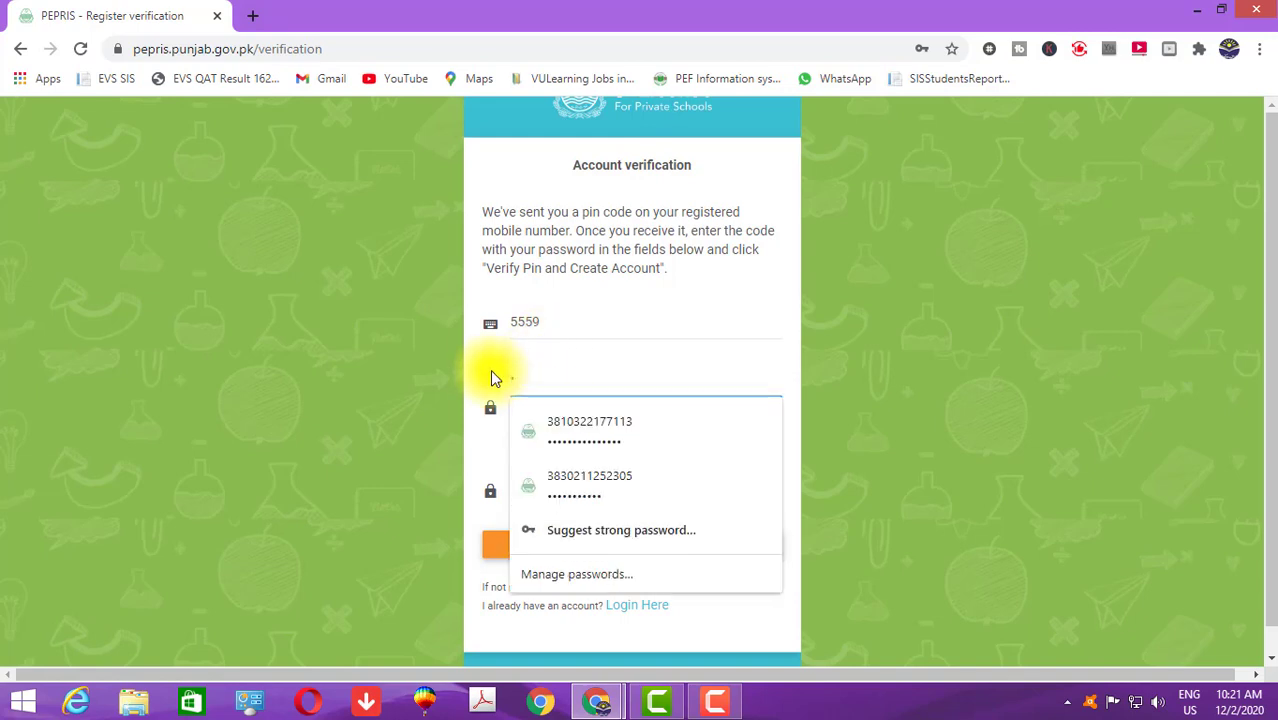
key(BackSpace)
key(BackSpace)
text(••••••••••••••••)
key(Tab)
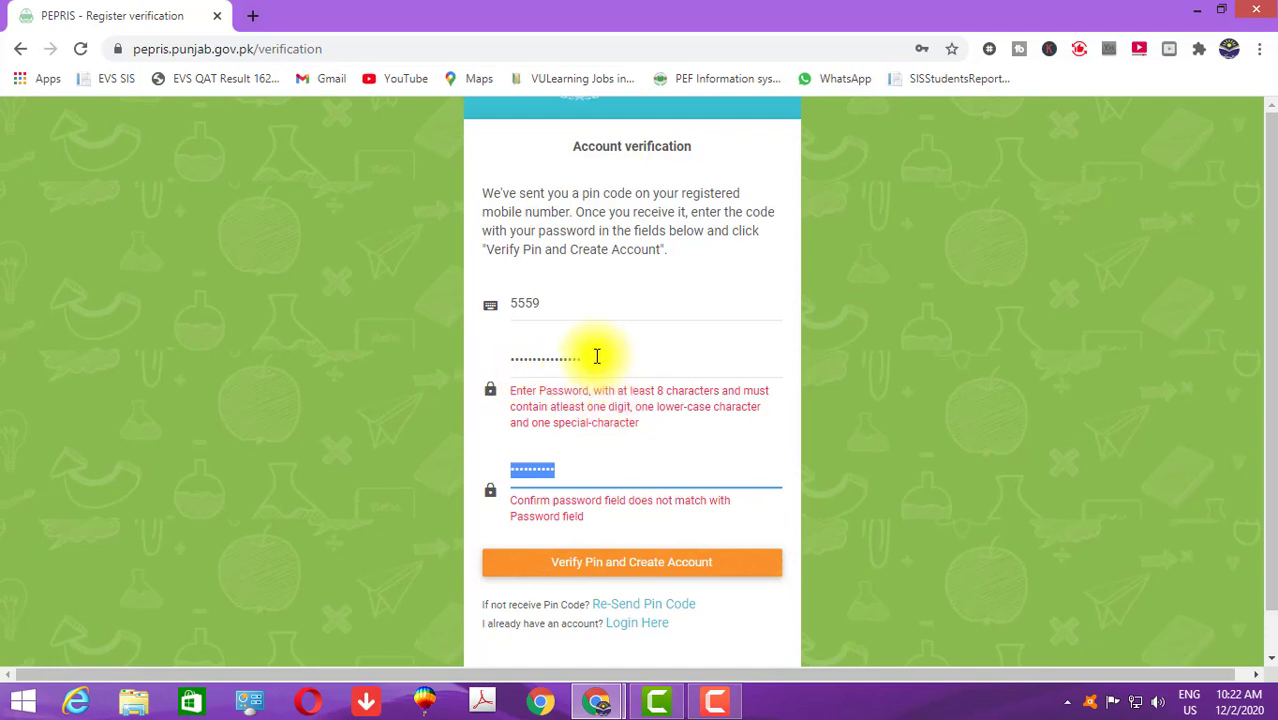
drag(596, 357, 510, 349)
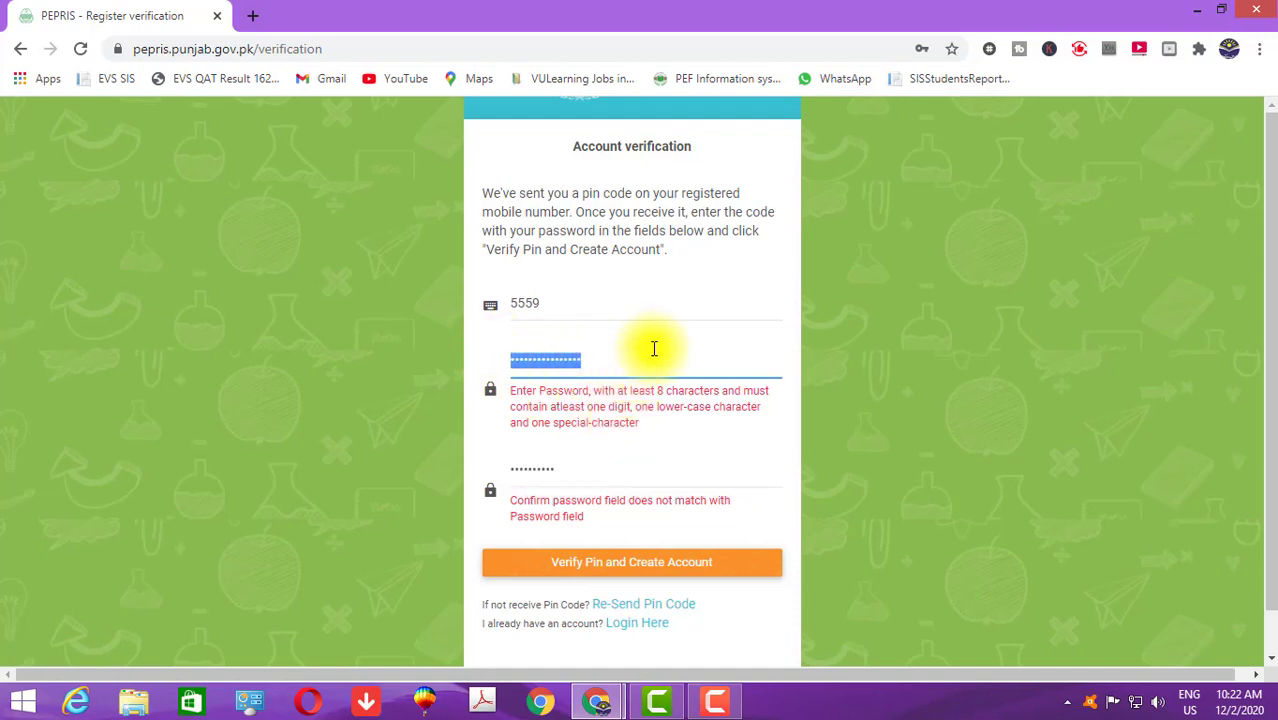
text(•••••••••)
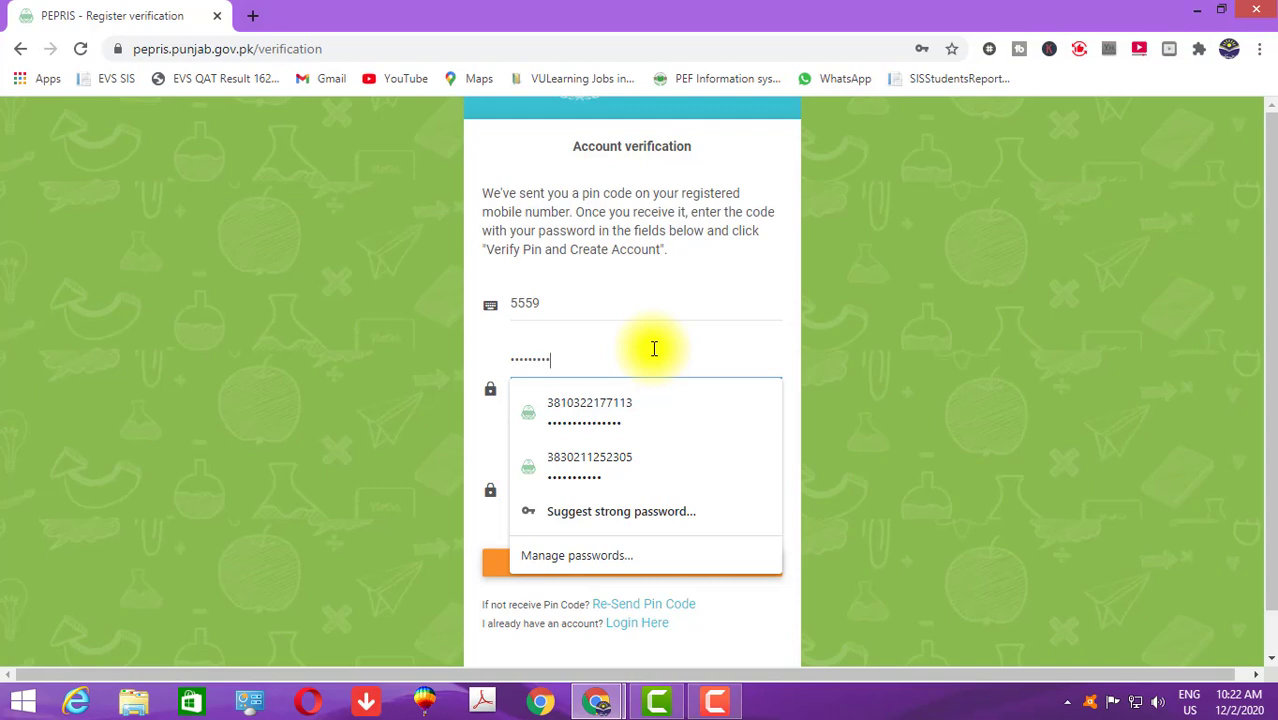
text(••)
key(Tab)
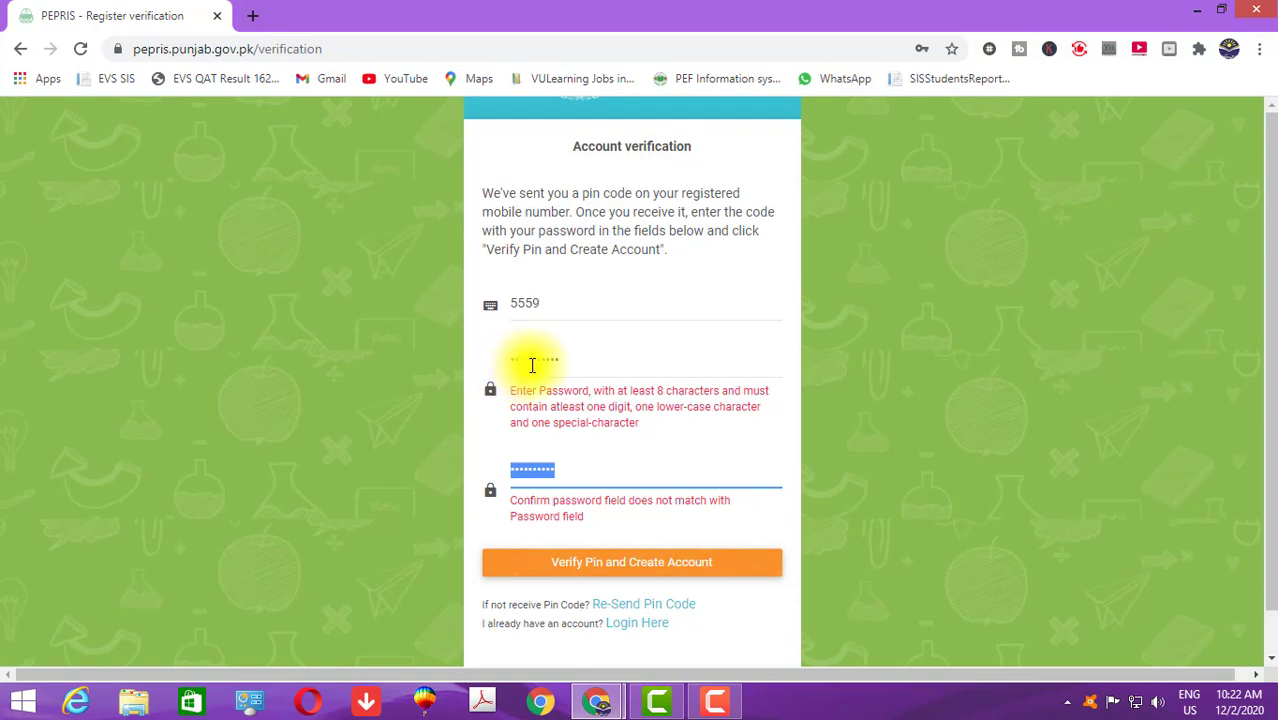
drag(555, 365, 485, 358)
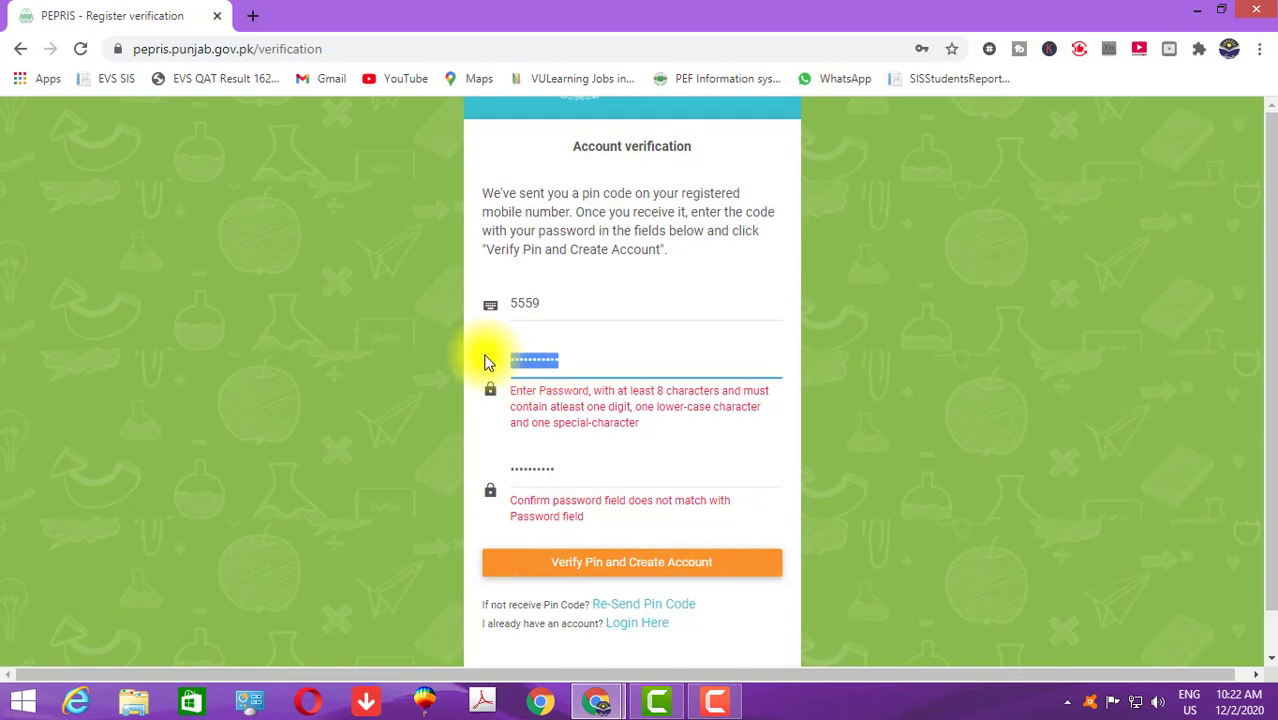
text(******)
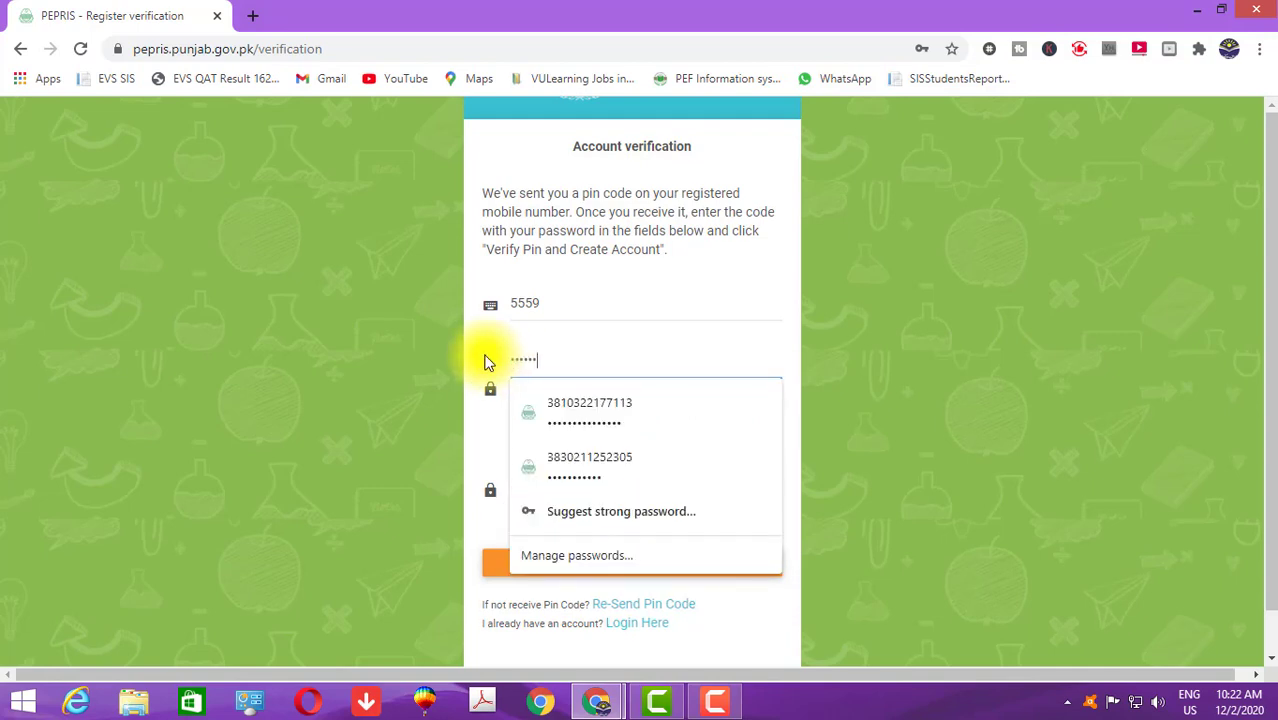
text(***)
key(BackSpace)
key(BackSpace)
key(BackSpace)
key(BackSpace)
key(BackSpace)
key(BackSpace)
key(BackSpace)
key(BackSpace)
key(BackSpace)
text(*******)
key(Tab)
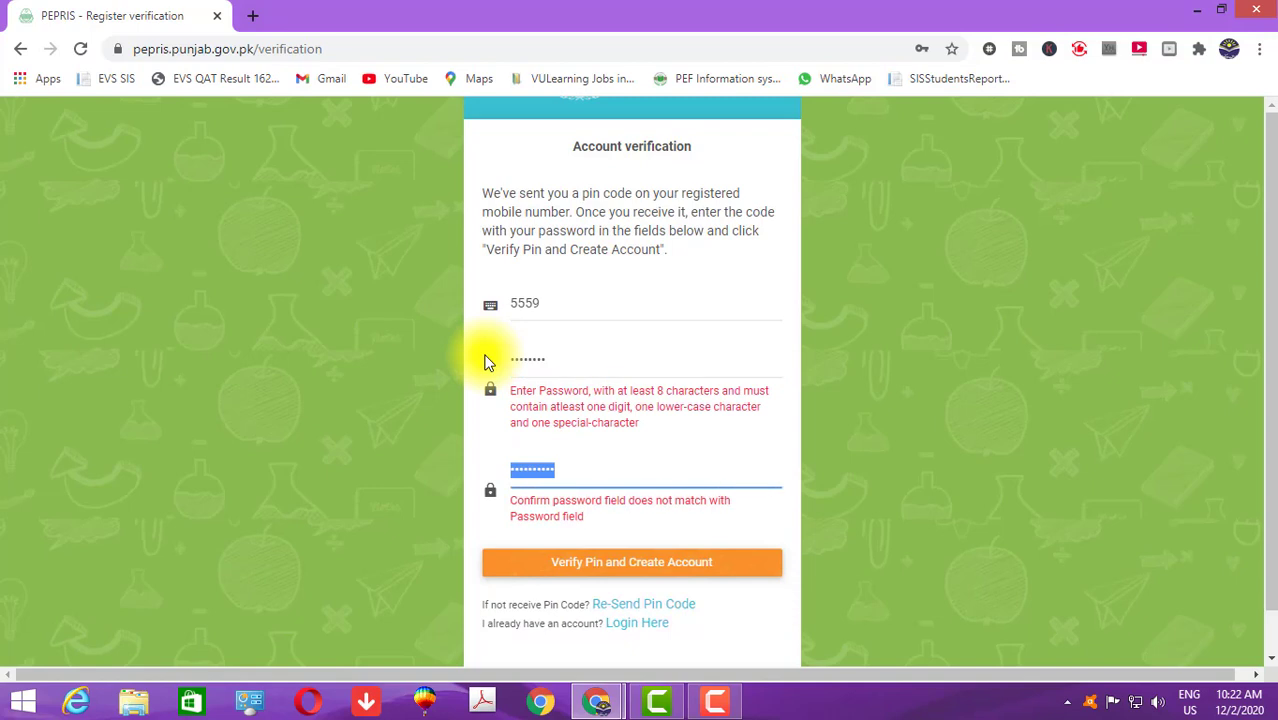
text(********)
click(601, 556)
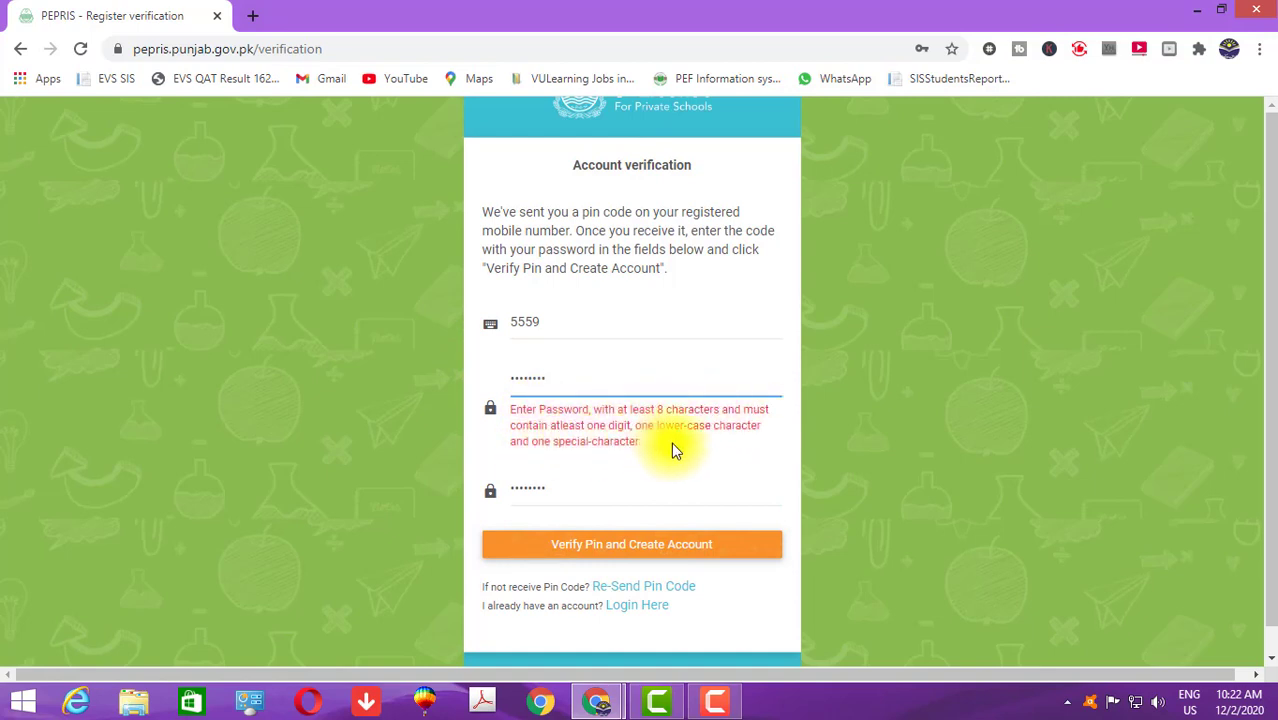
Retype the password and its confirmation once more and submit the PIN for verification.
drag(548, 377, 502, 378)
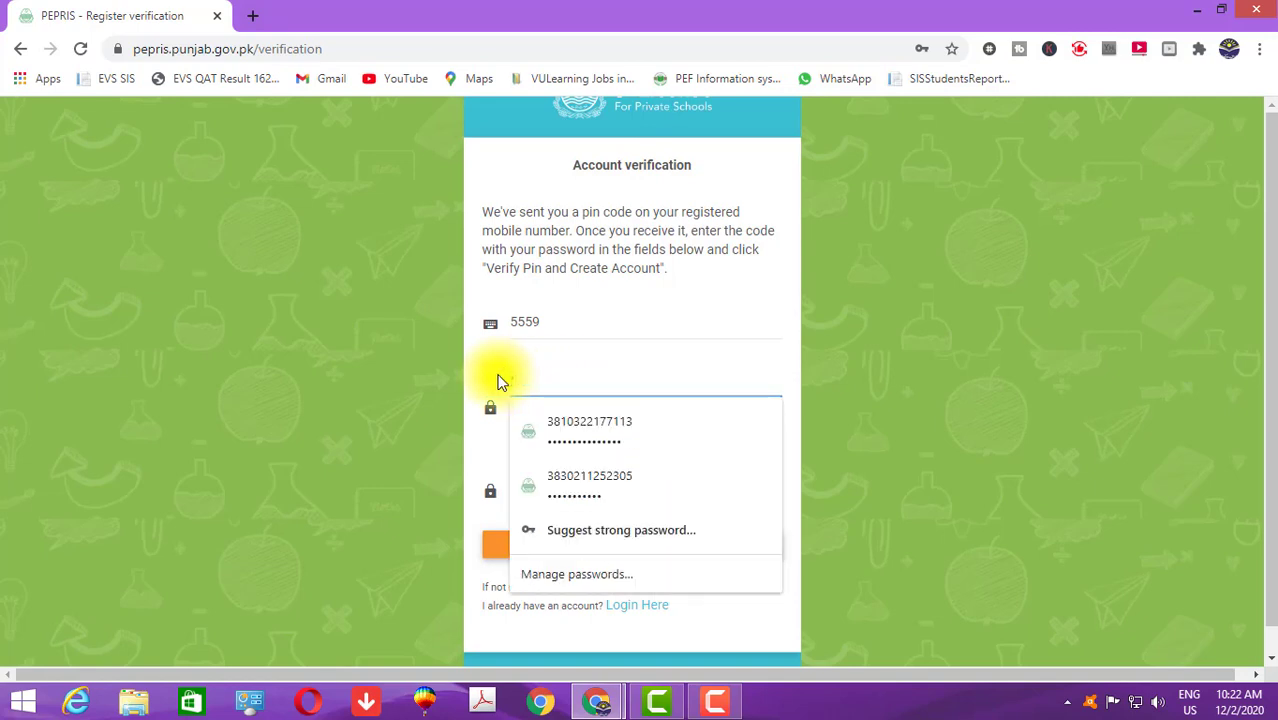
text(•••)
key(BackSpace)
key(BackSpace)
key(BackSpace)
key(BackSpace)
text(••••••••)
key(BackSpace)
key(BackSpace)
key(BackSpace)
key(BackSpace)
key(BackSpace)
key(BackSpace)
key(BackSpace)
key(BackSpace)
text(•••)
key(BackSpace)
key(BackSpace)
key(BackSpace)
text(•••••)
key(Tab)
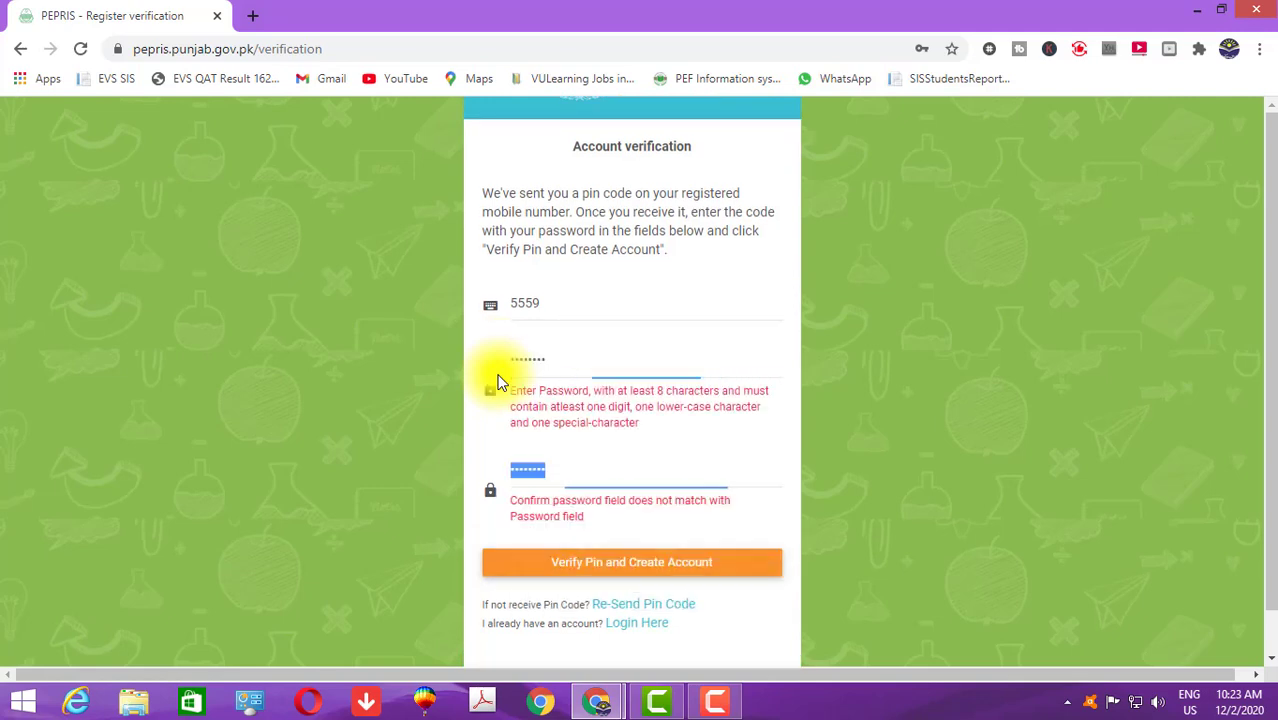
text(•••••••)
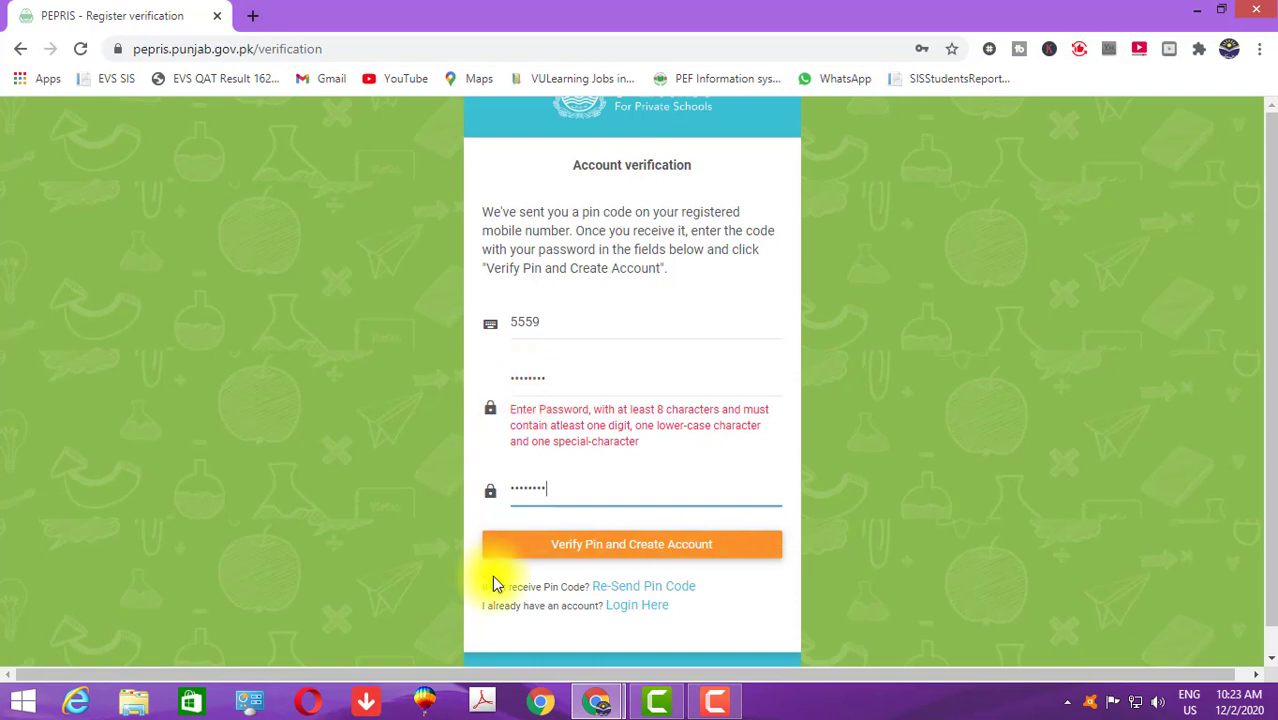
click(648, 550)
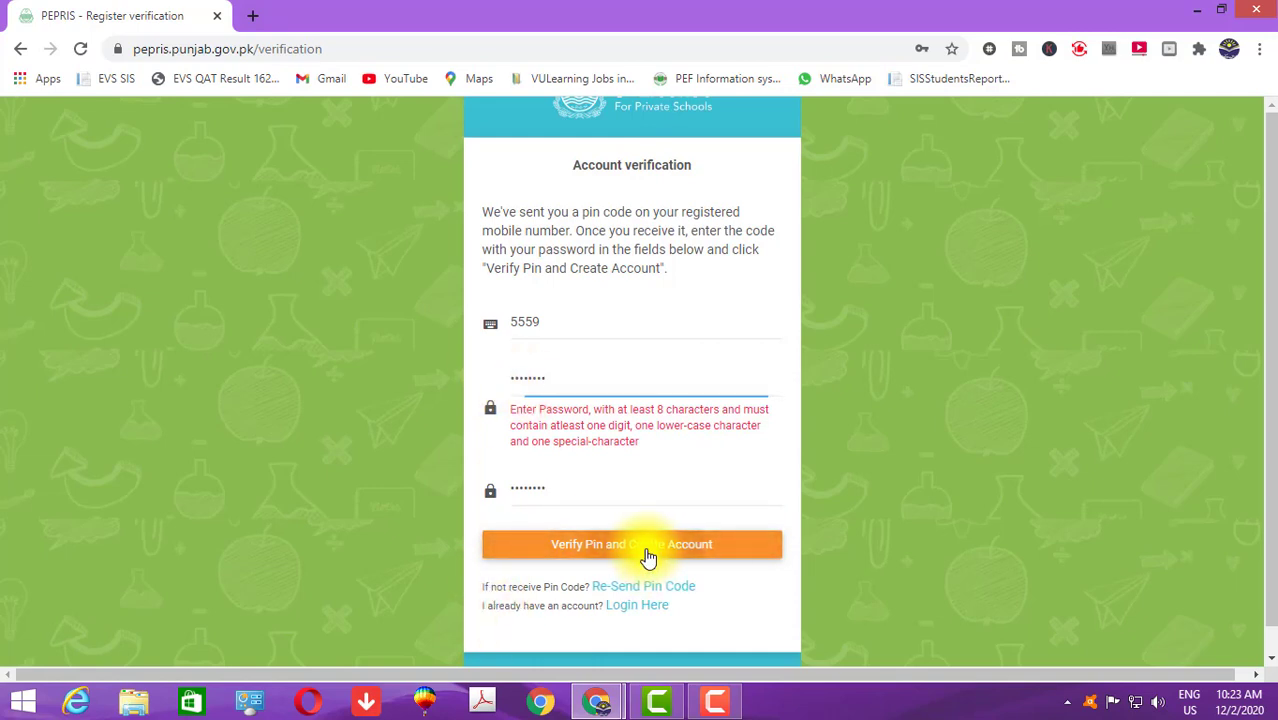
Resubmit, enter a fresh password, and retry Verify Pin and Create Account.
click(648, 550)
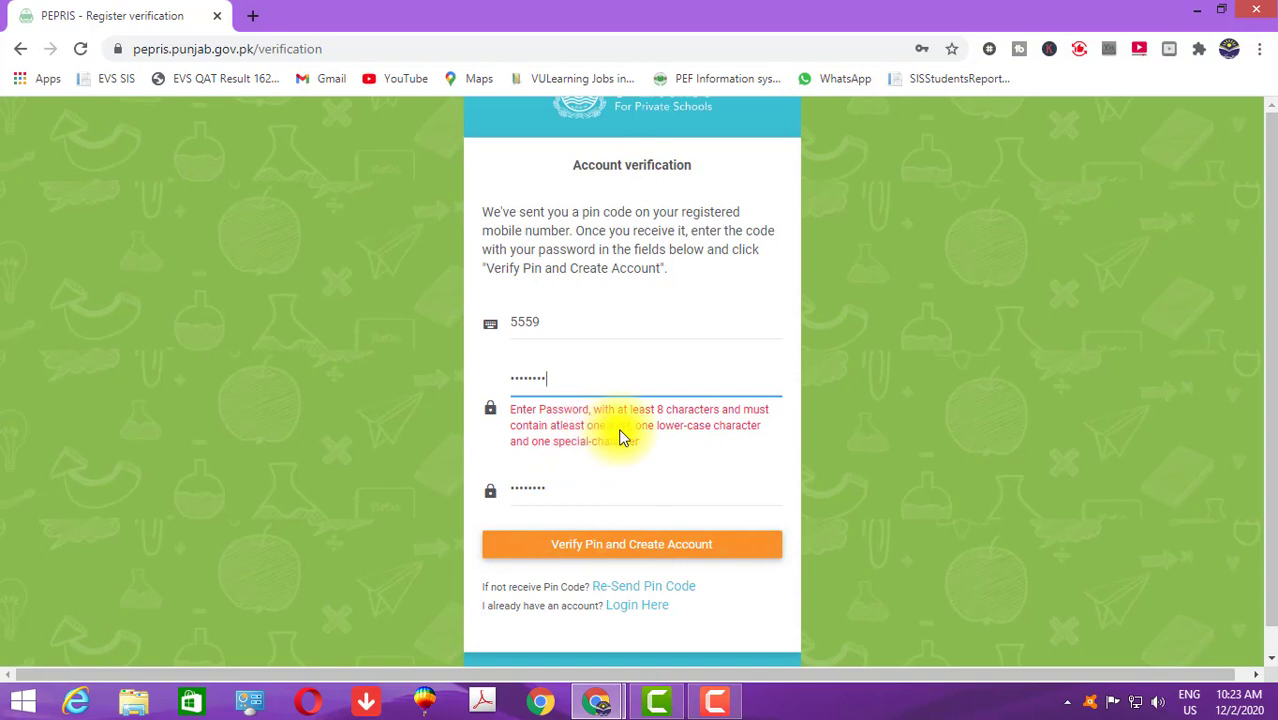
drag(554, 380, 446, 382)
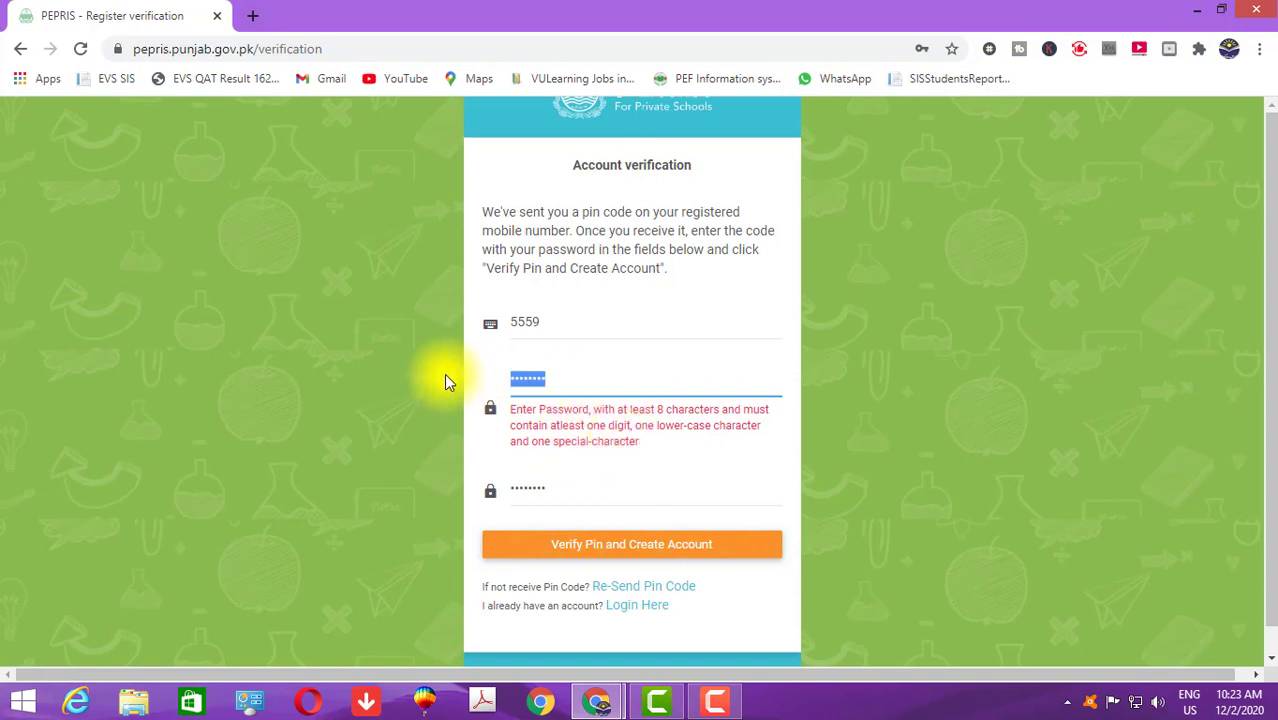
text(****)
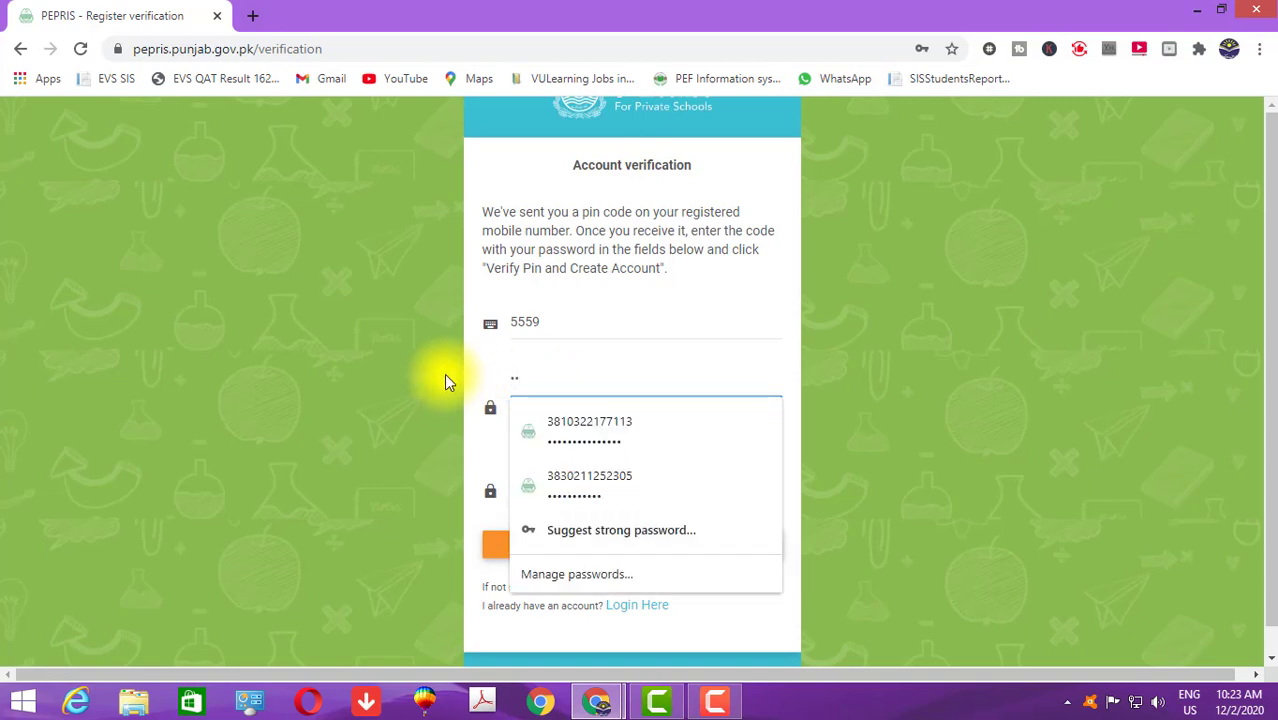
text(***)
key(Tab)
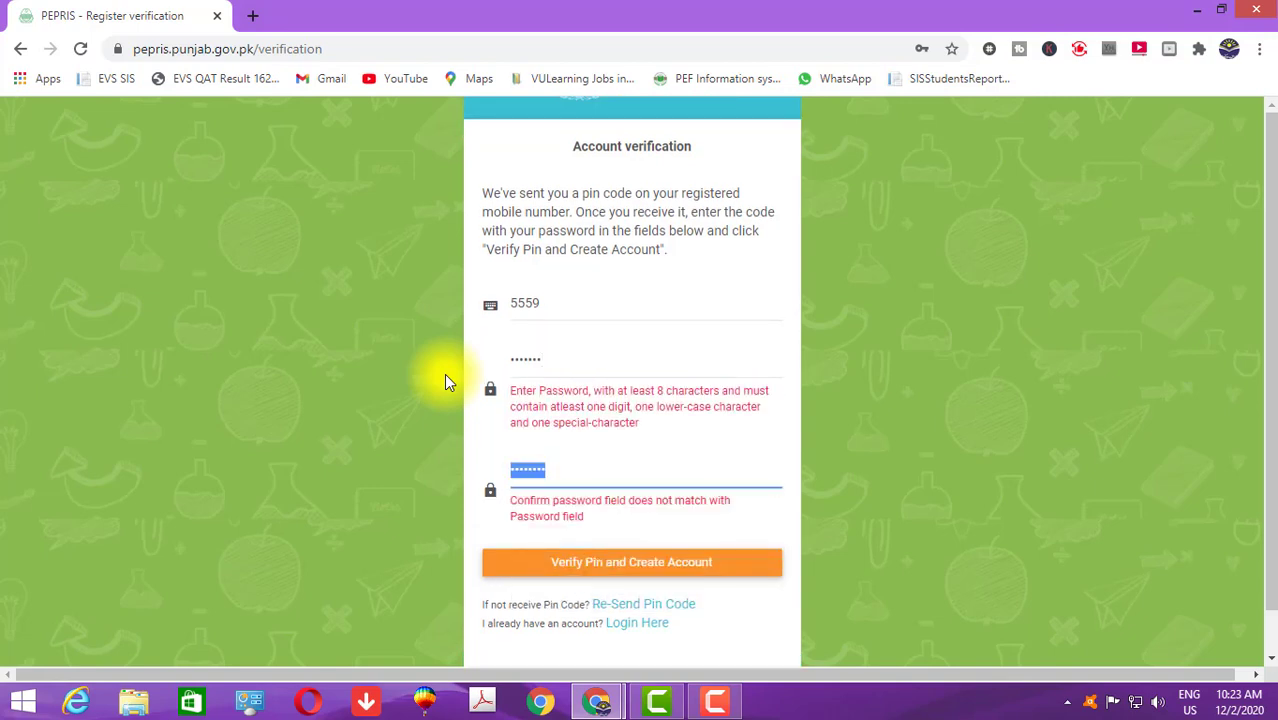
text(*******)
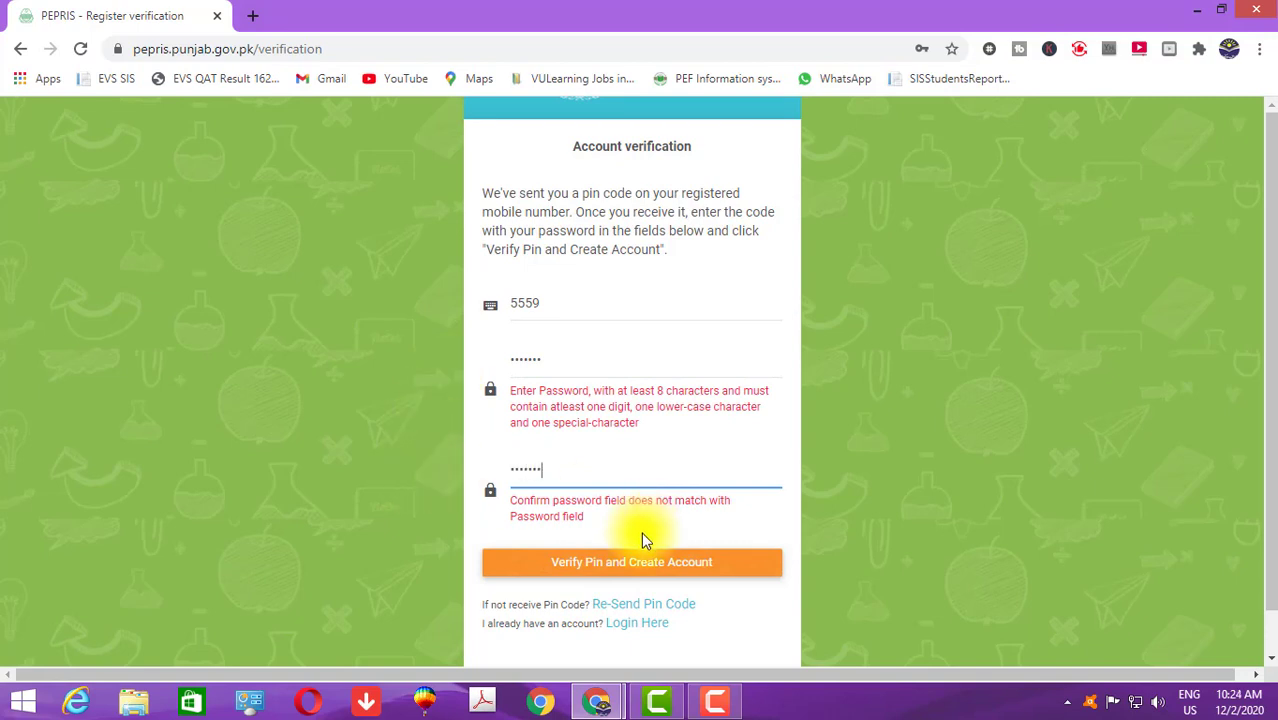
click(588, 572)
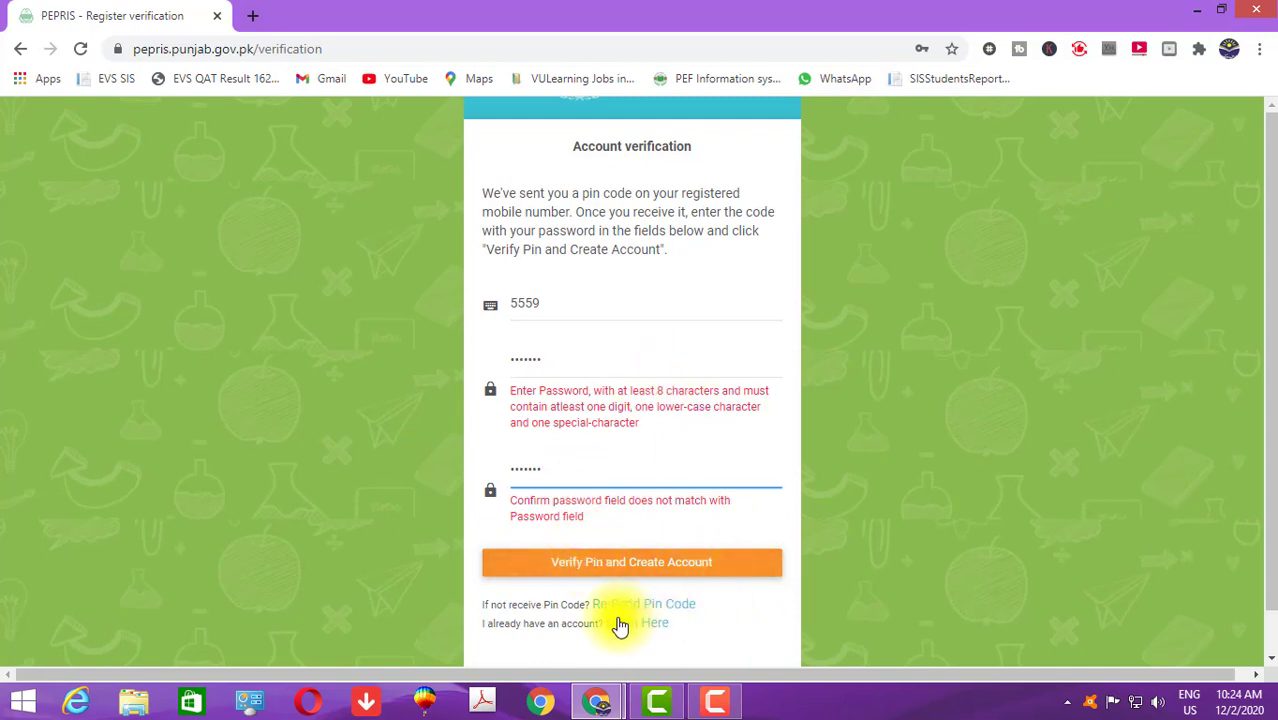
click(318, 182)
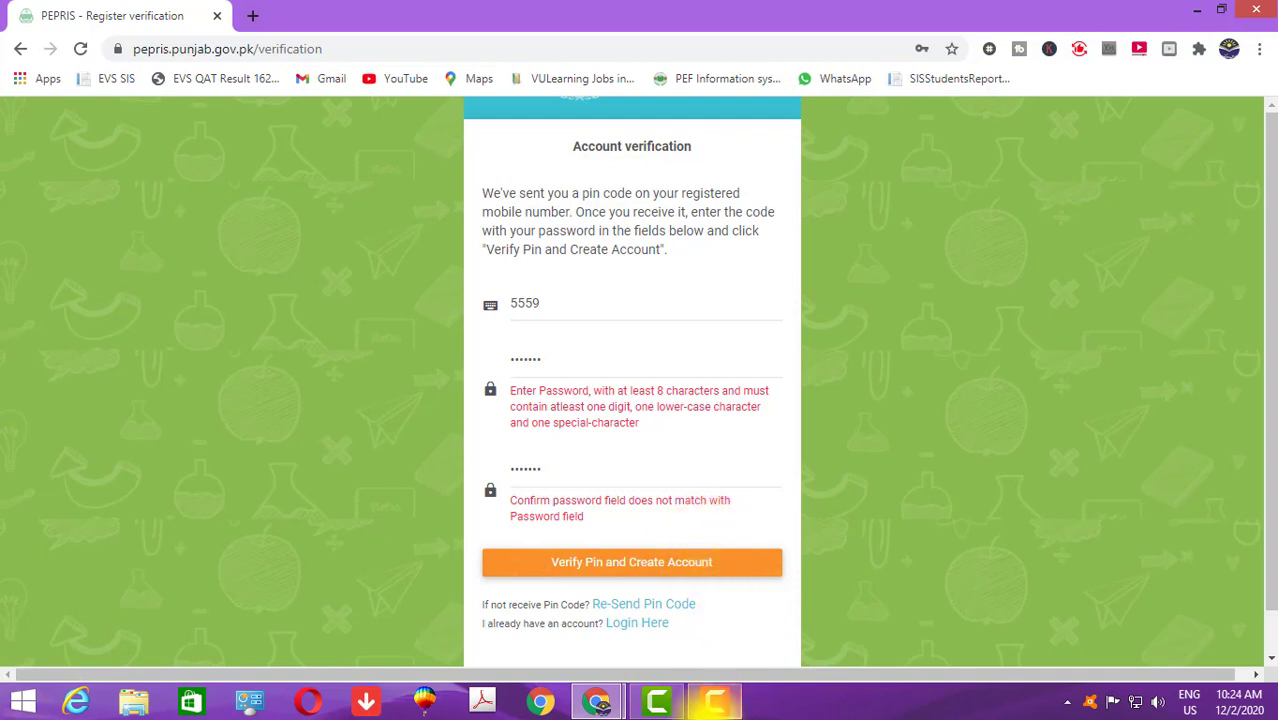
click(714, 701)
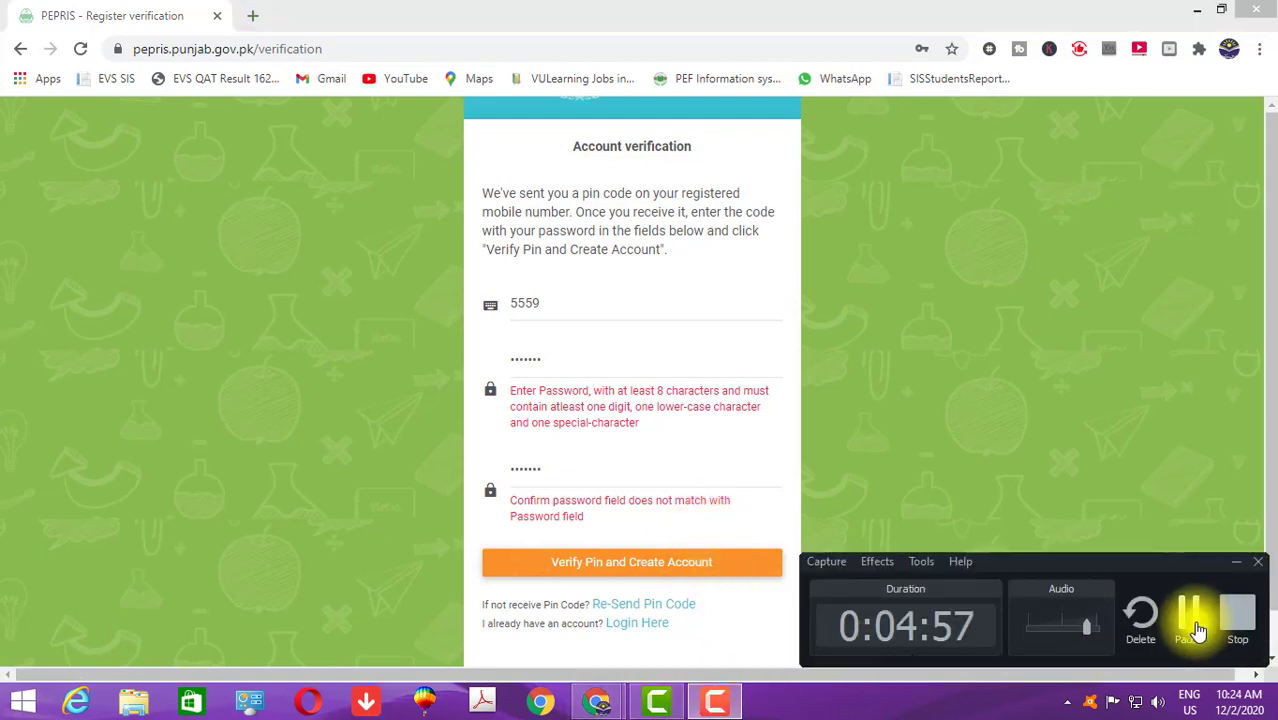
Go to the Applications page and check the empty School Applications table.
click(1188, 614)
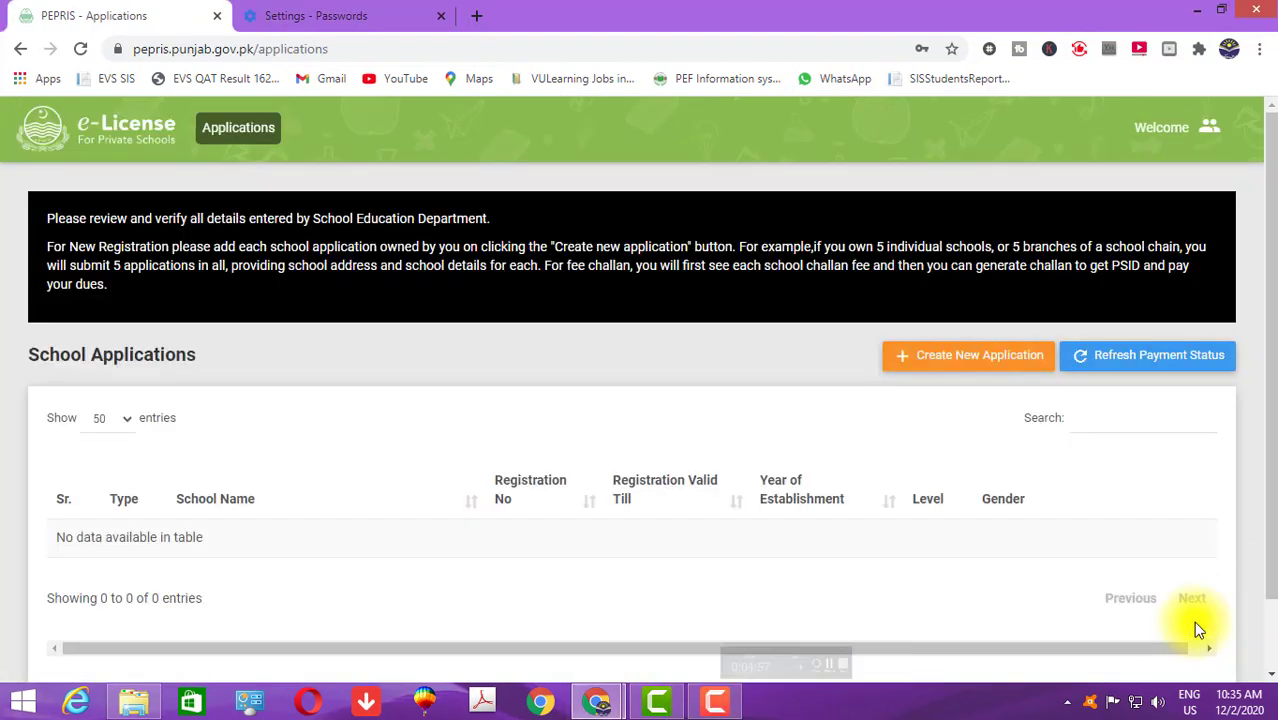
click(714, 703)
click(714, 705)
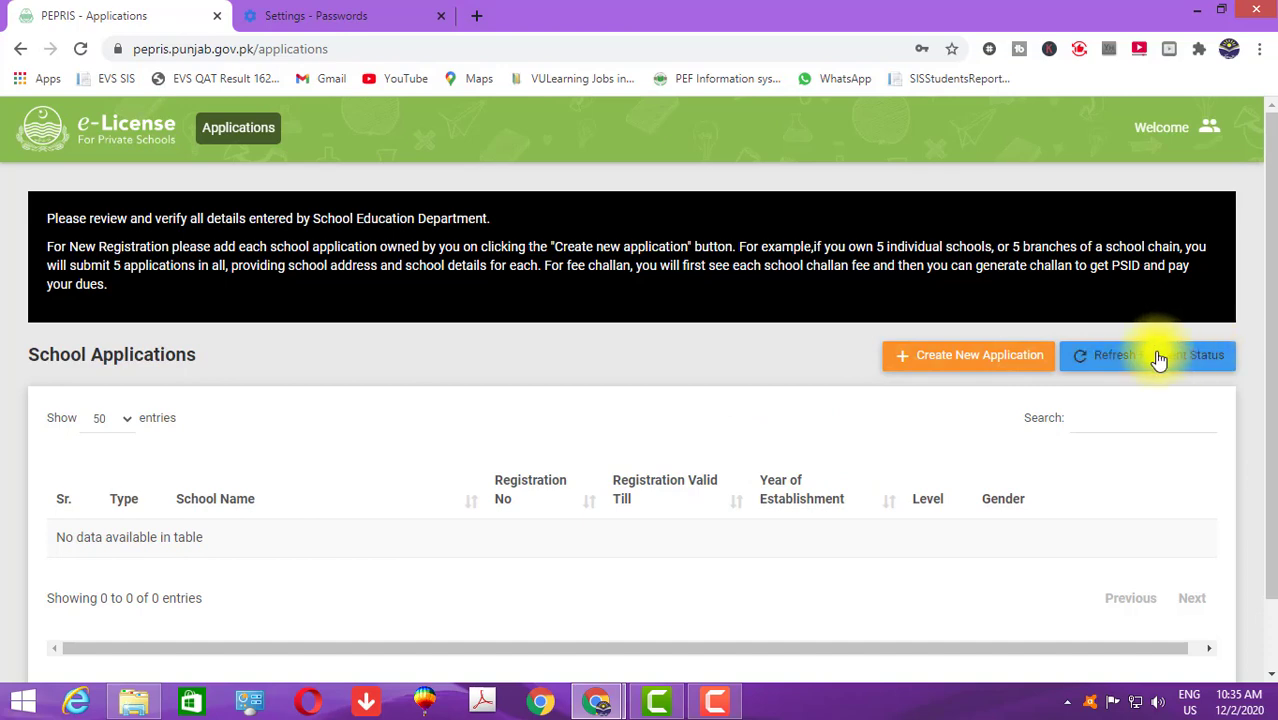
Start a new school registration application and scroll the blank form down to Submit and back.
click(951, 366)
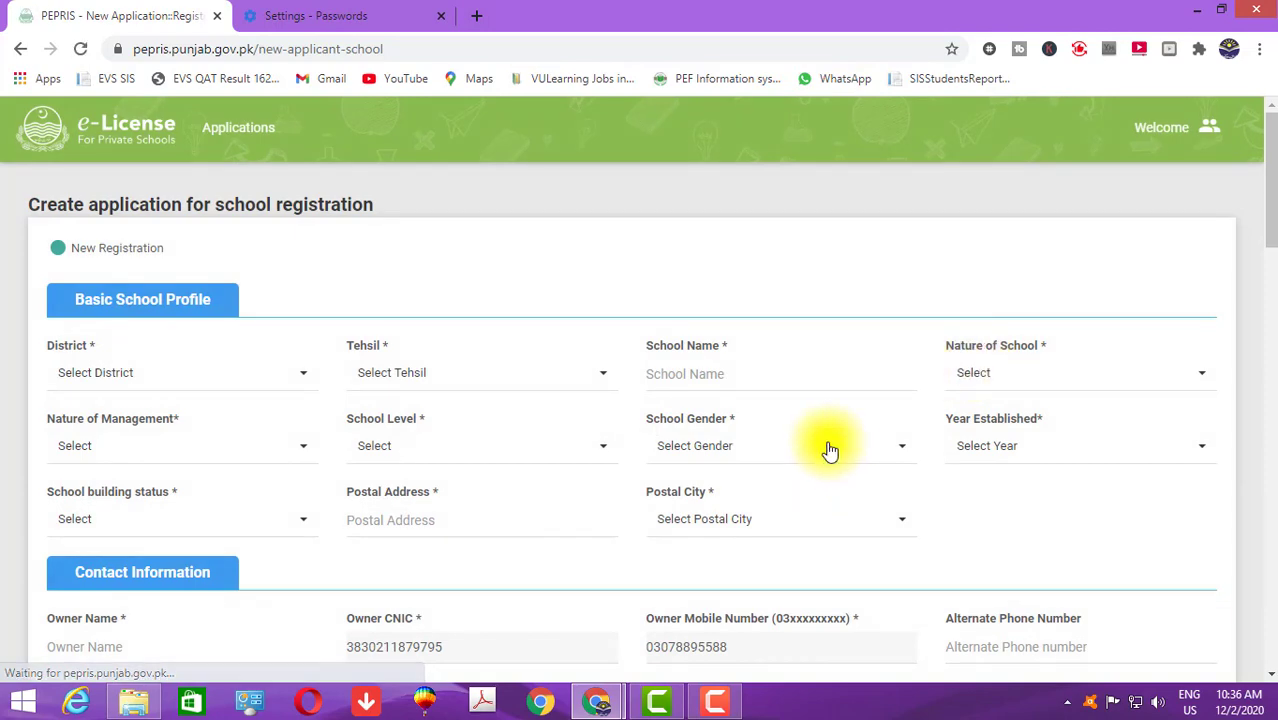
scroll(827, 446, down, 2)
scroll(827, 443, down, 10)
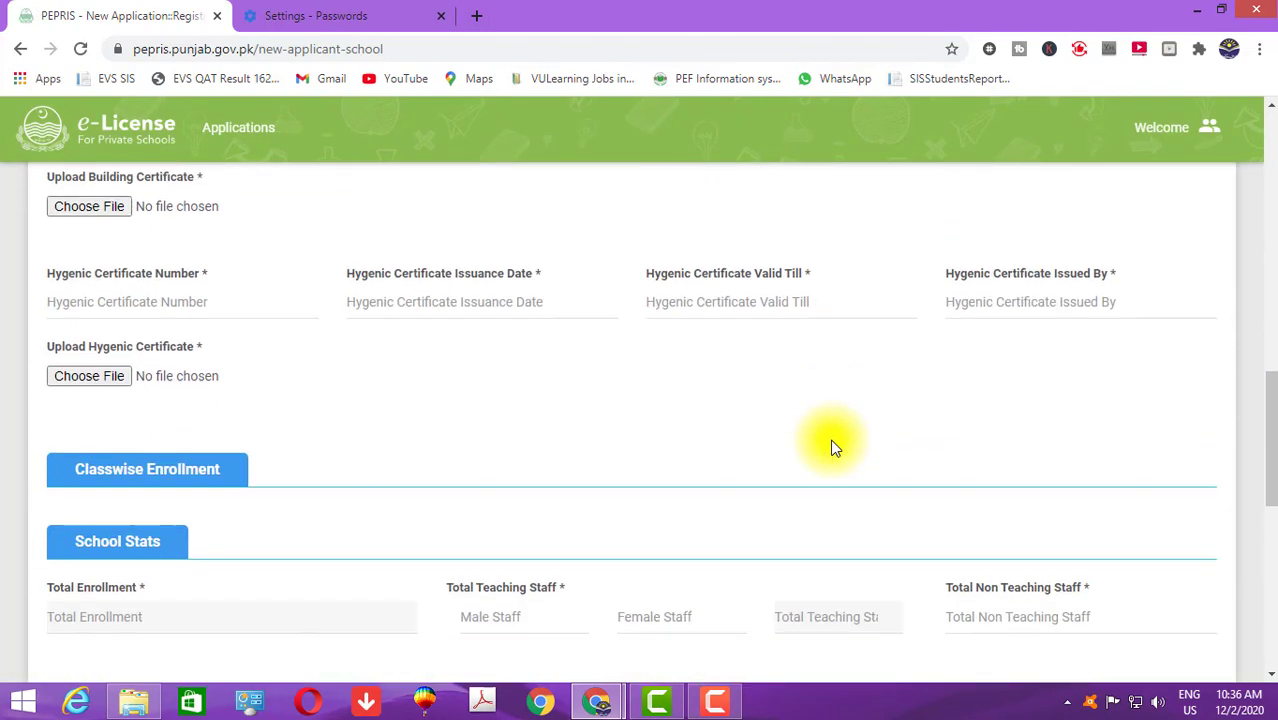
scroll(840, 440, down, 4)
scroll(862, 440, down, 2)
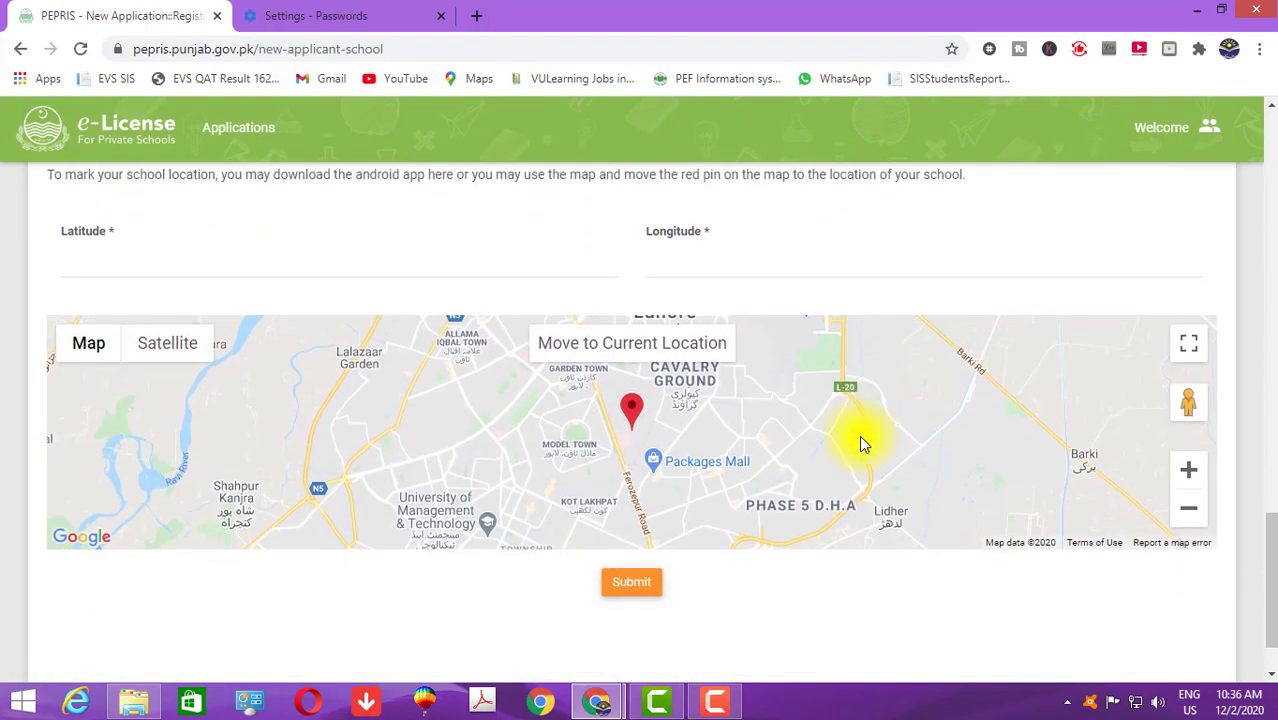
scroll(864, 436, up, 1)
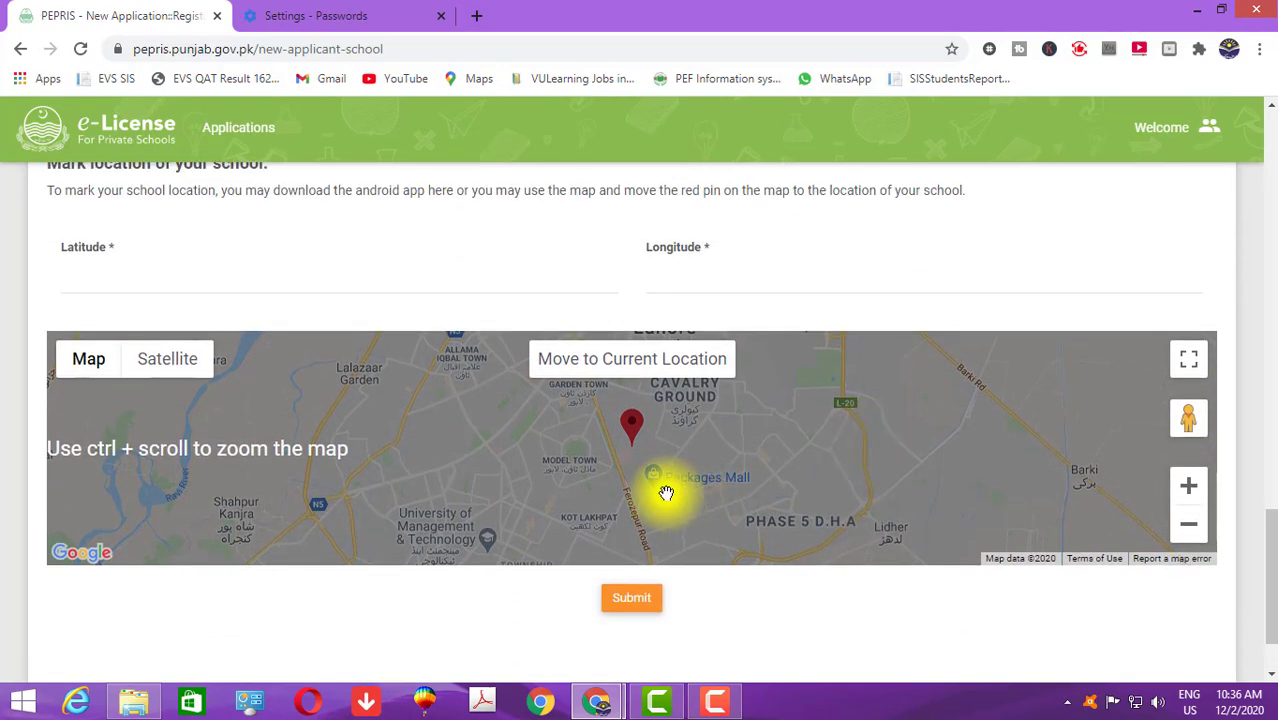
scroll(662, 491, up, 5)
scroll(532, 460, up, 3)
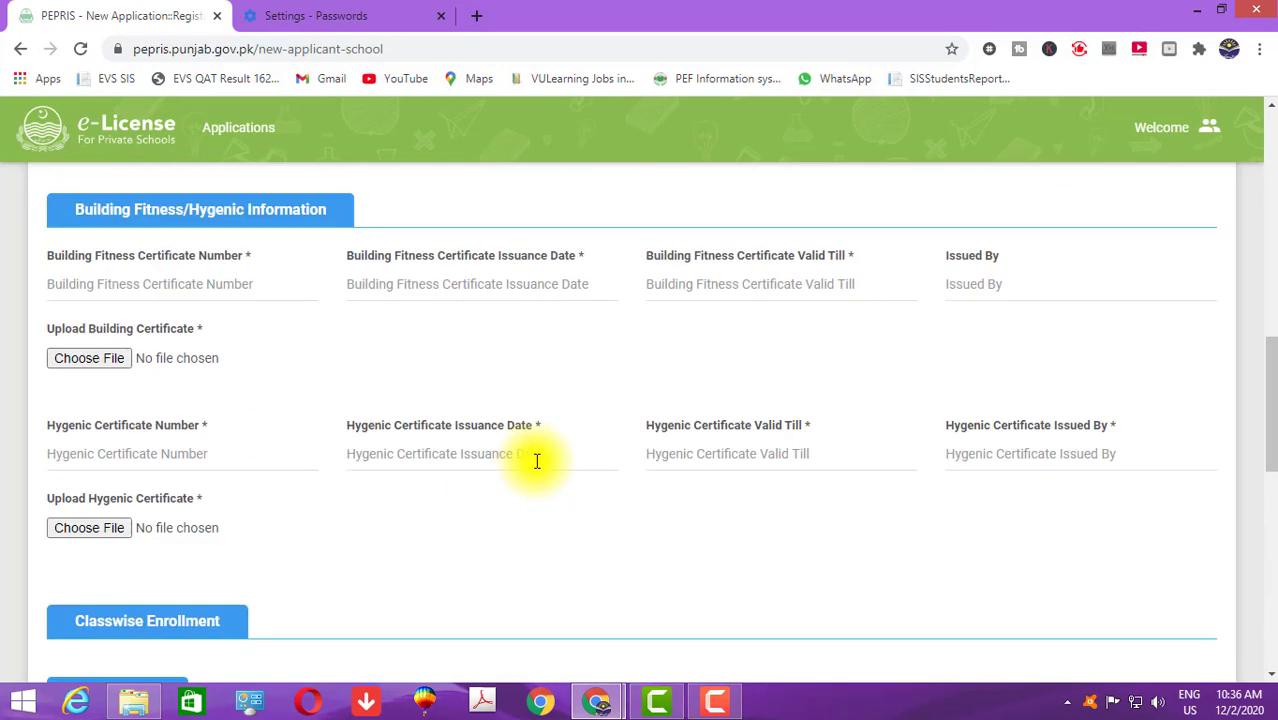
scroll(528, 394, up, 3)
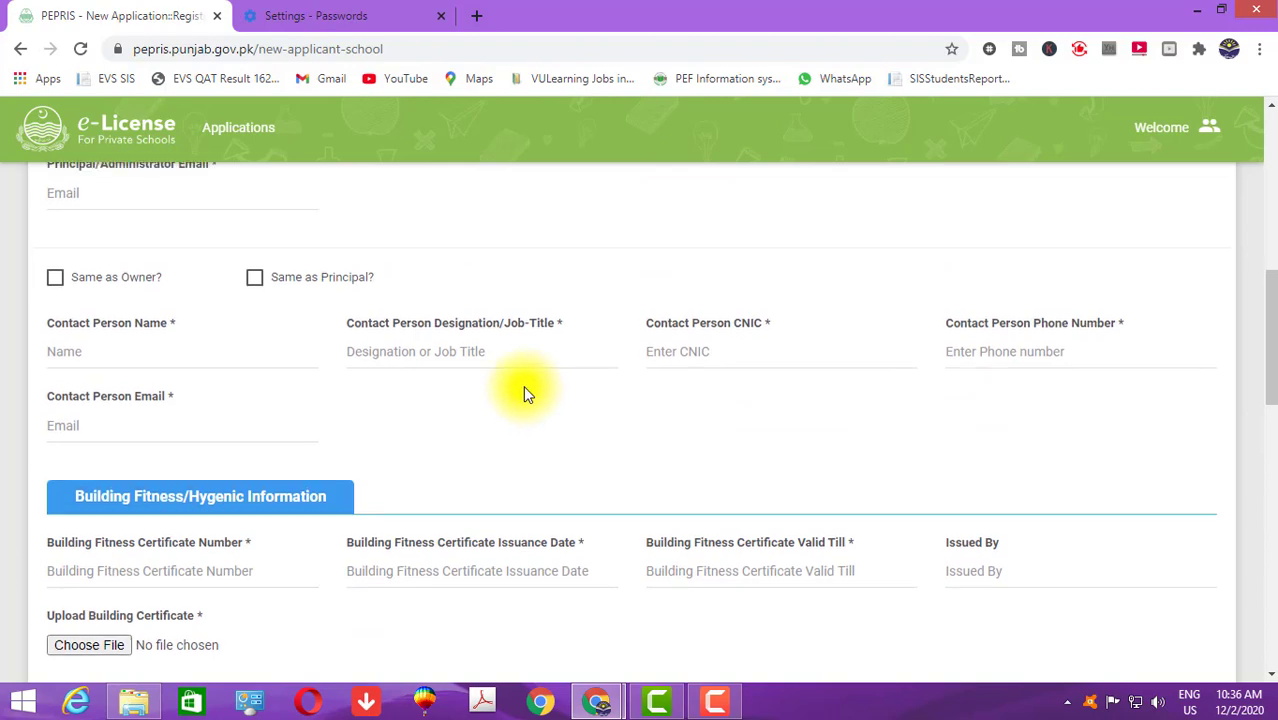
scroll(530, 394, up, 10)
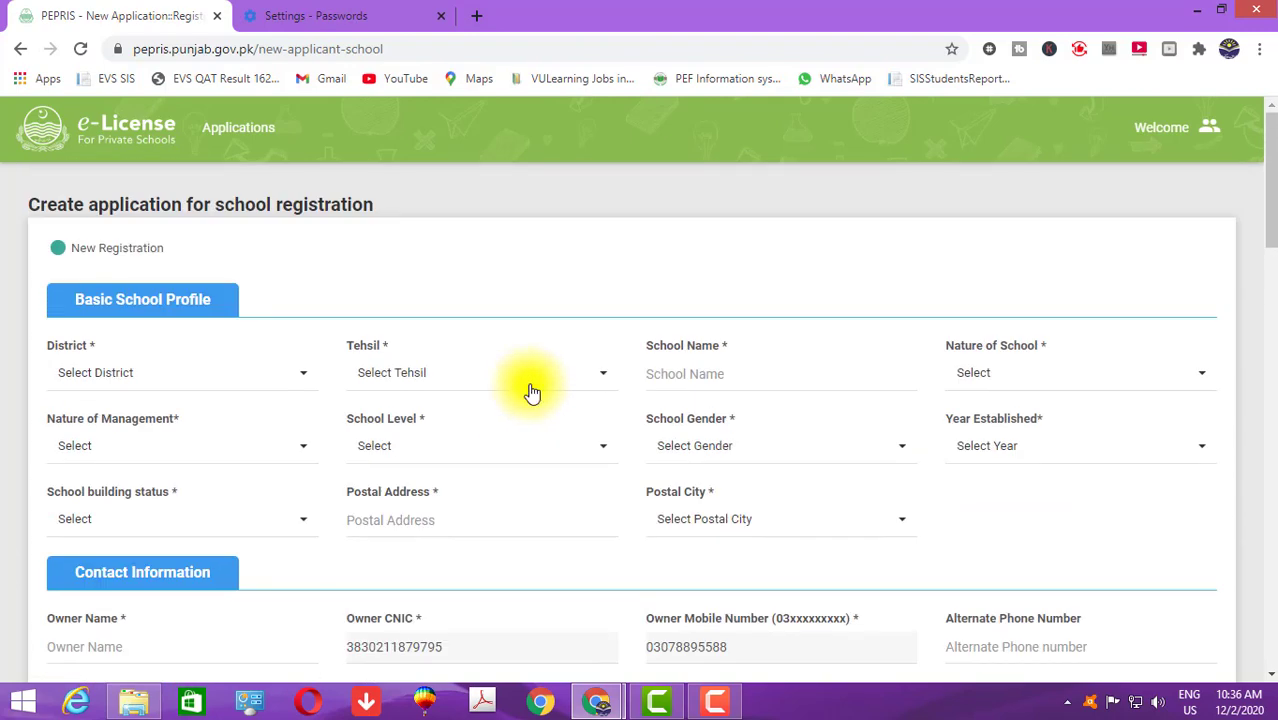
Browse the District, Tehsil and Nature of School dropdowns without selecting anything.
click(125, 374)
scroll(122, 530, down, 3)
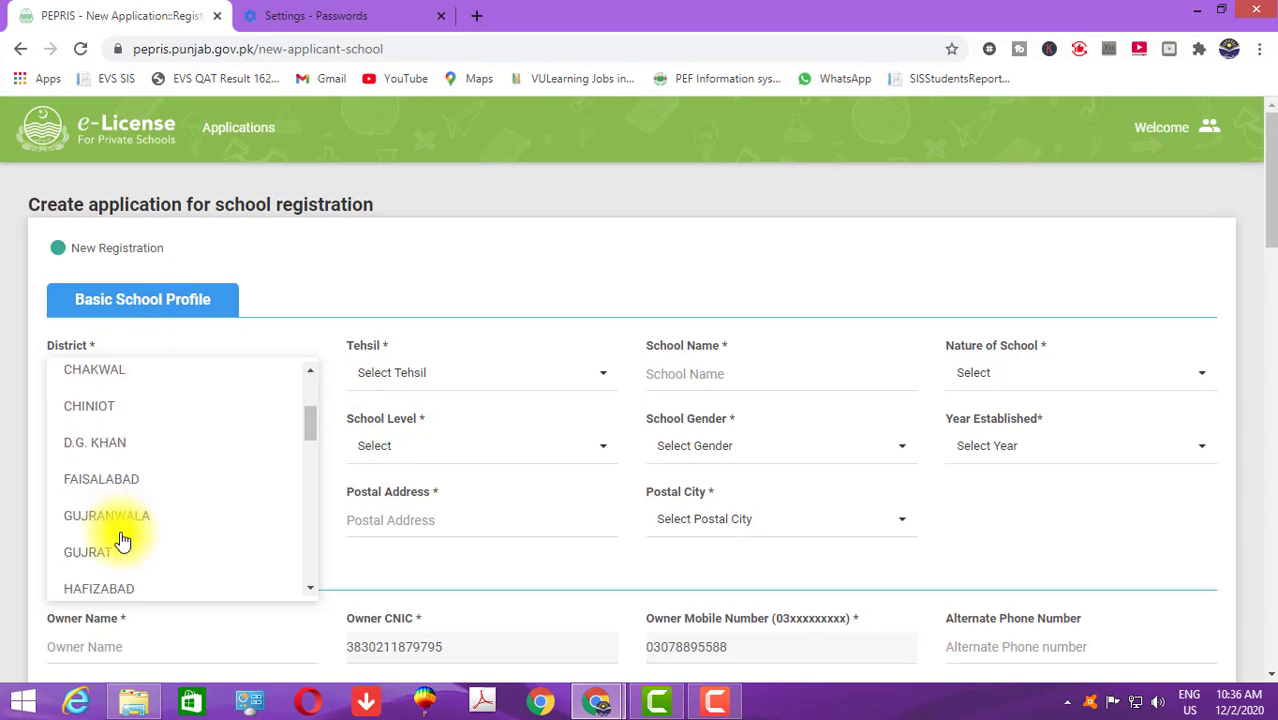
scroll(128, 470, up, 3)
click(365, 265)
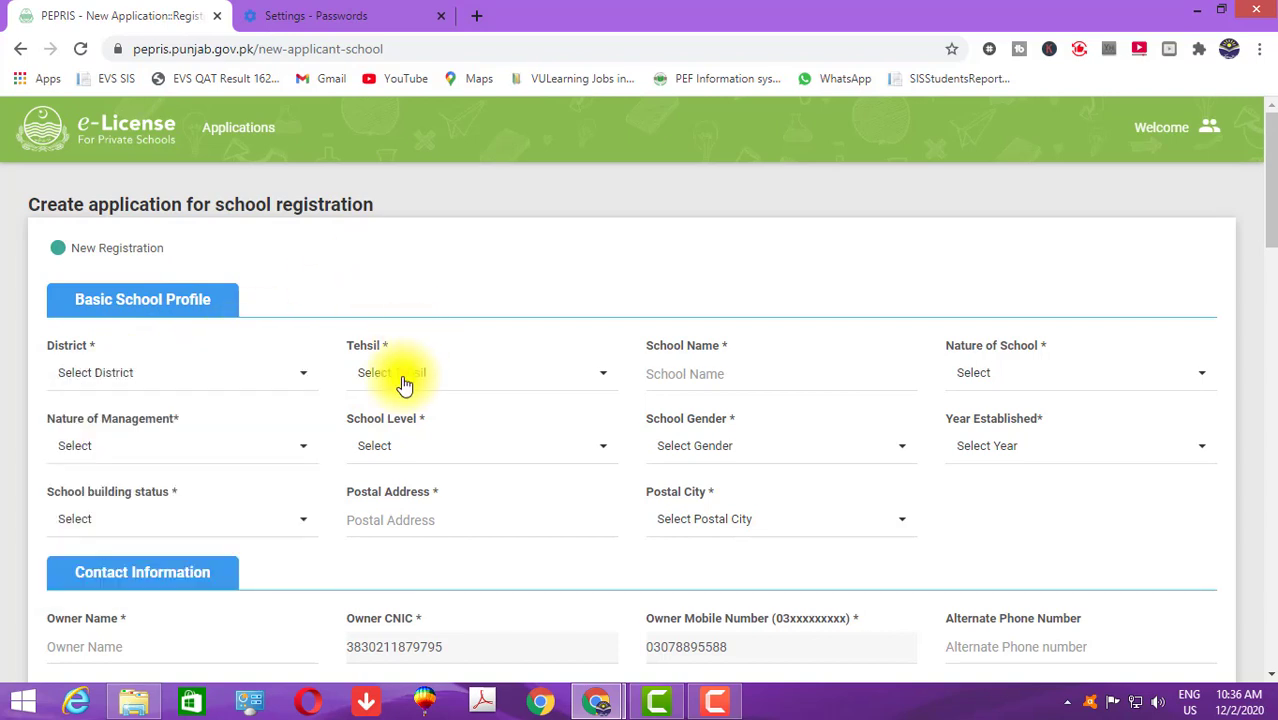
click(400, 375)
click(500, 302)
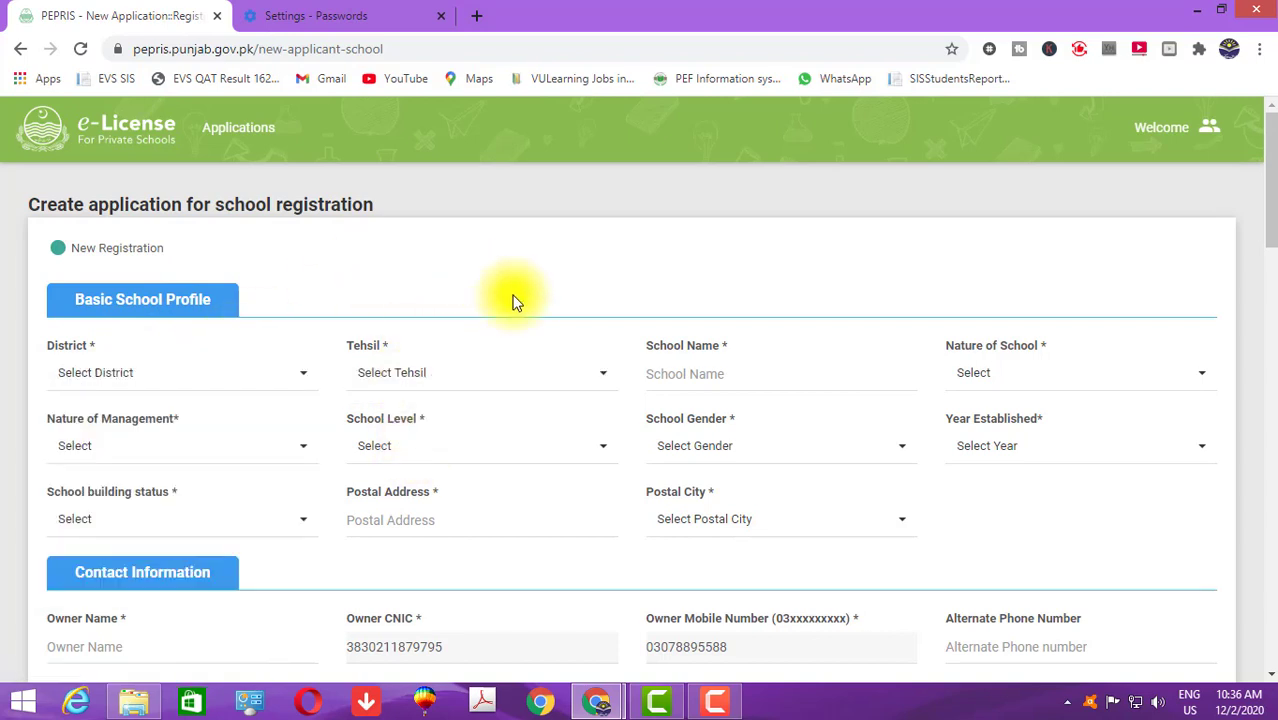
click(700, 375)
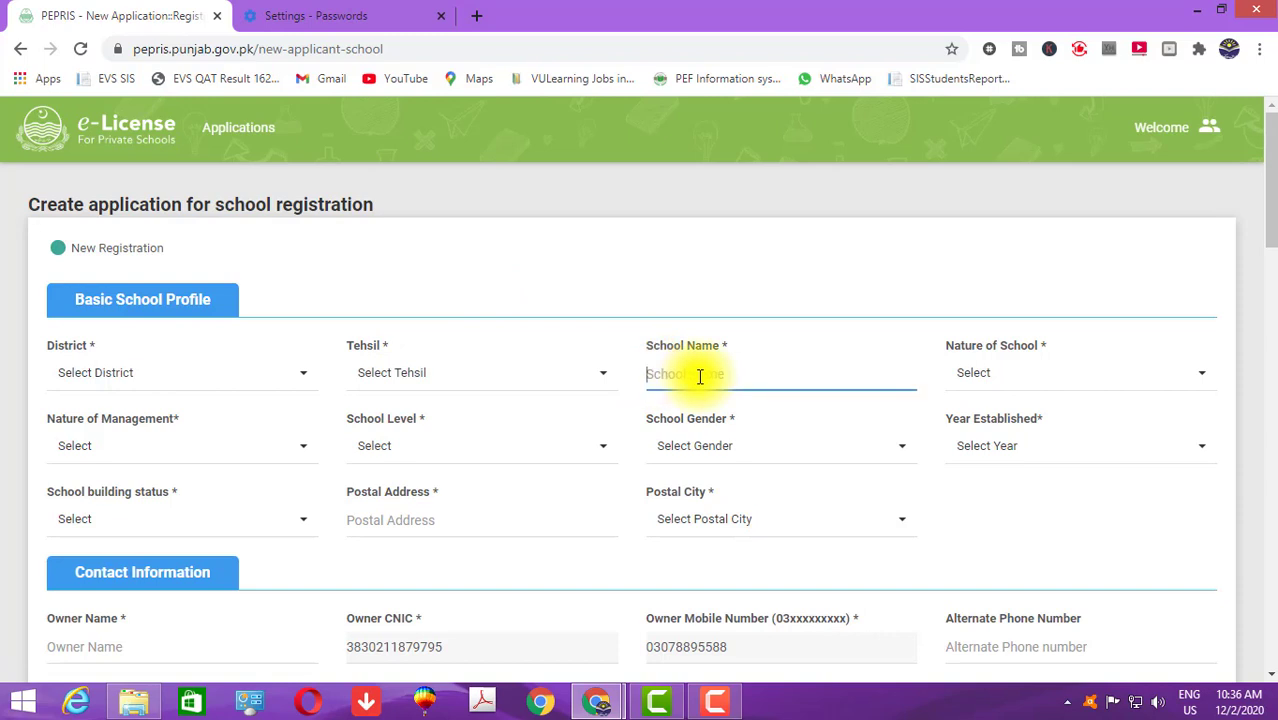
click(1200, 385)
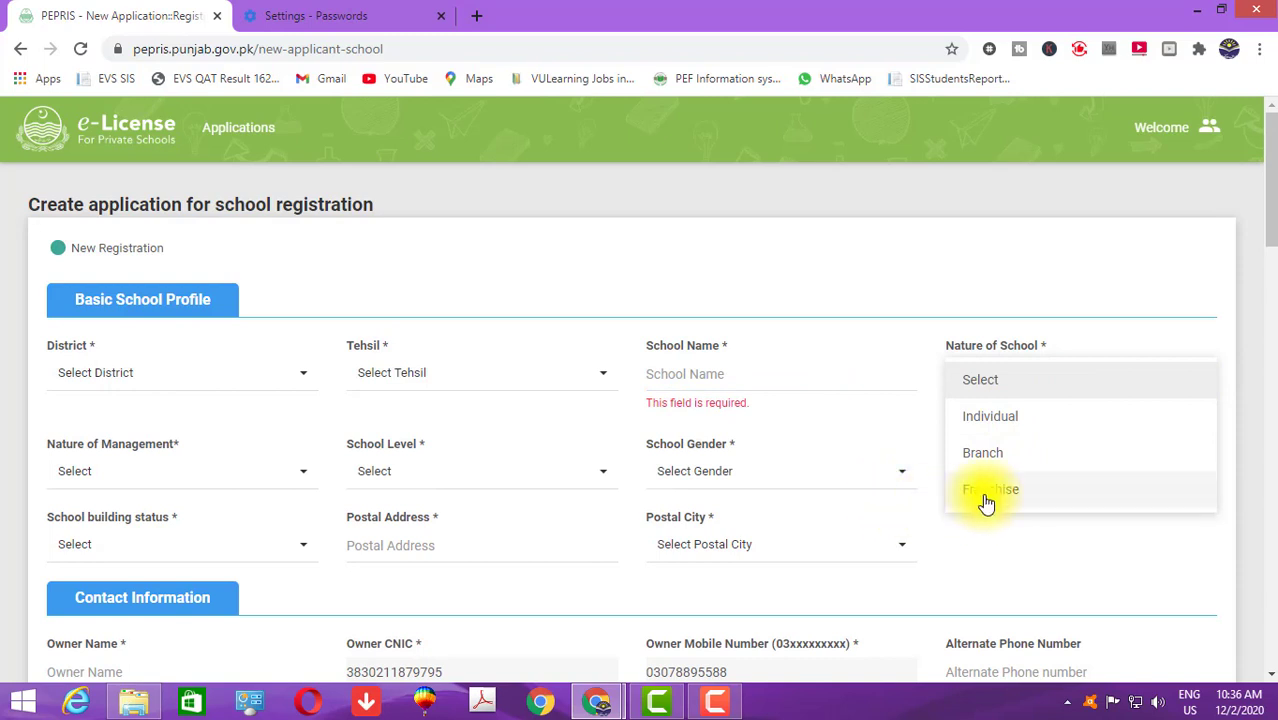
click(552, 278)
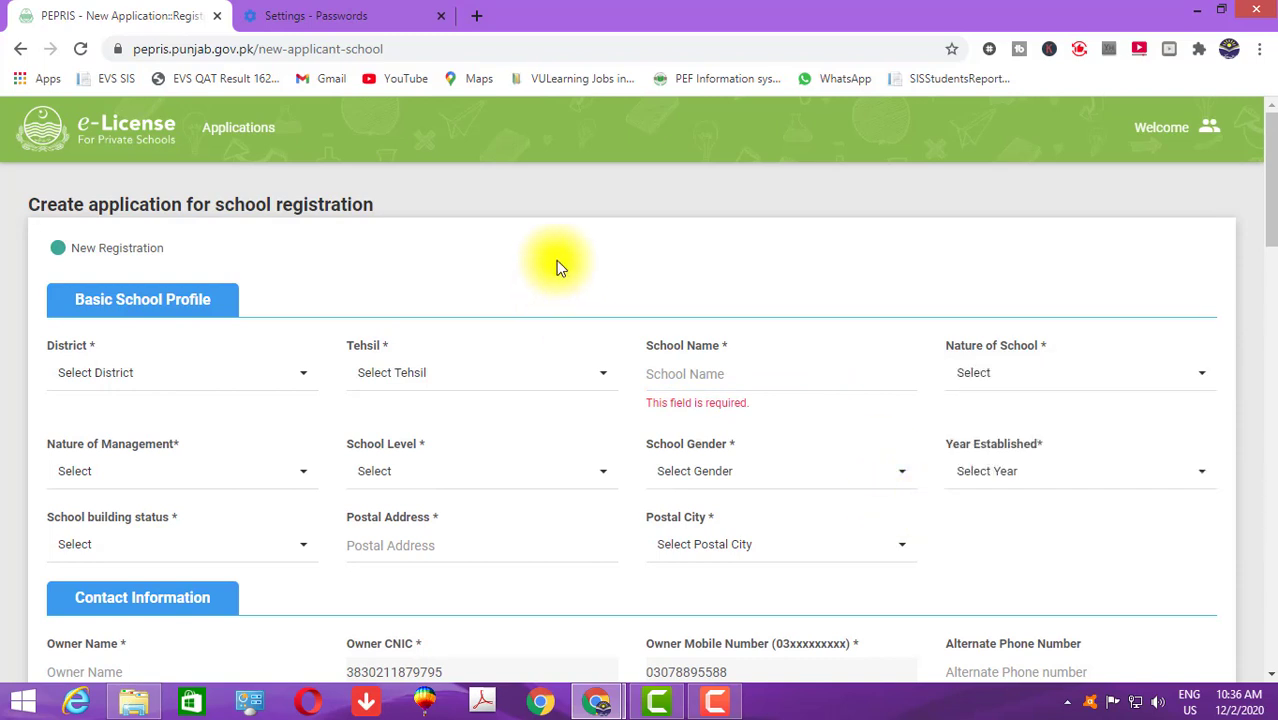
Browse the Management, Level, Gender, Year Established, building status and Postal City lists, leaving them blank.
click(305, 476)
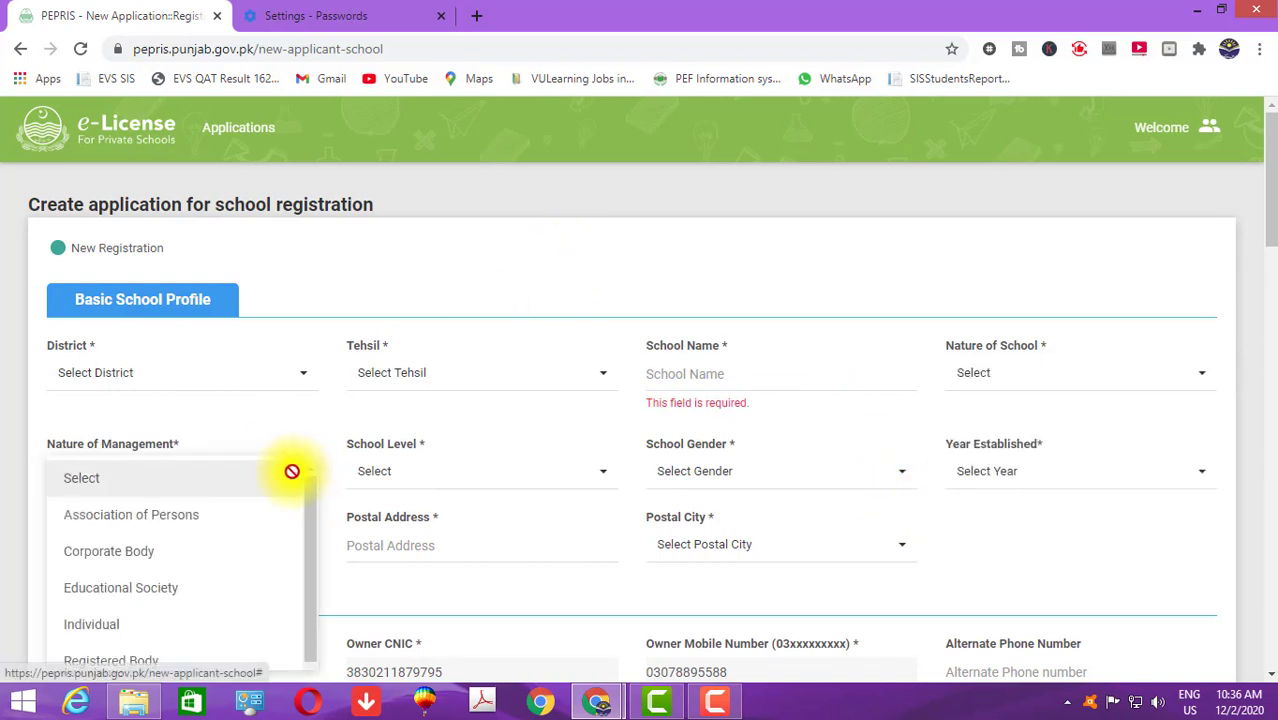
scroll(200, 565, down, 1)
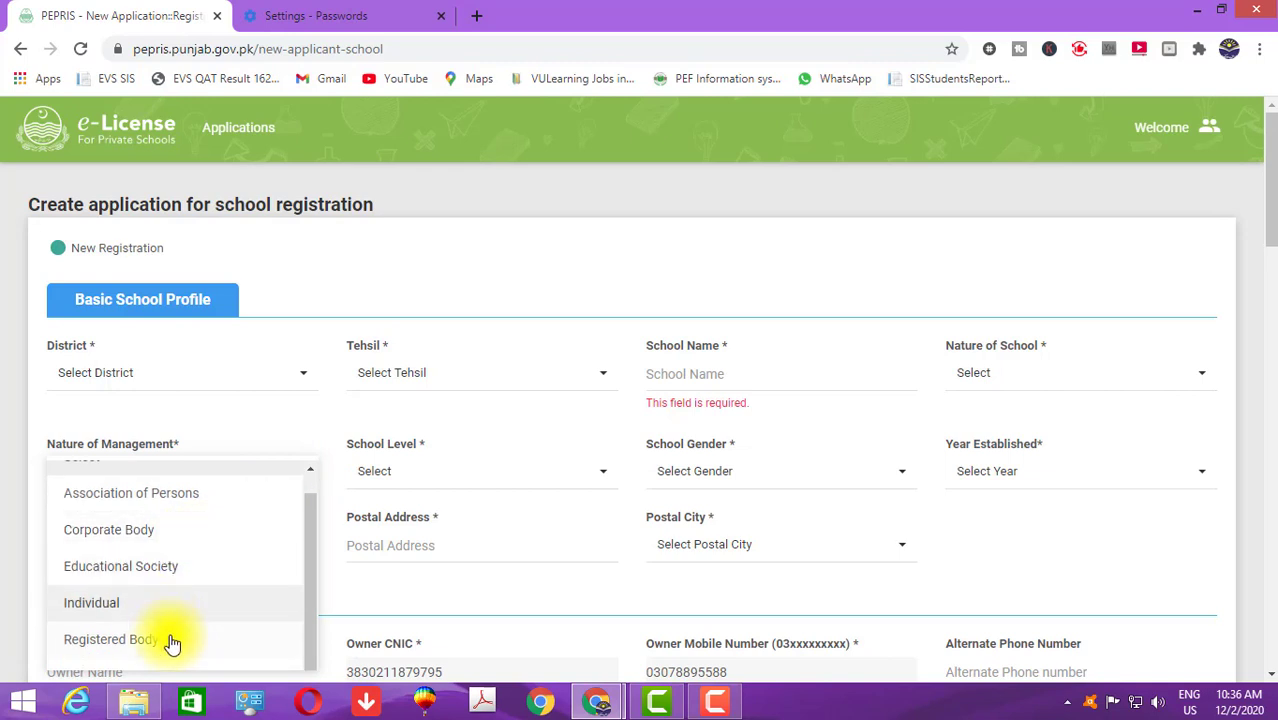
click(413, 478)
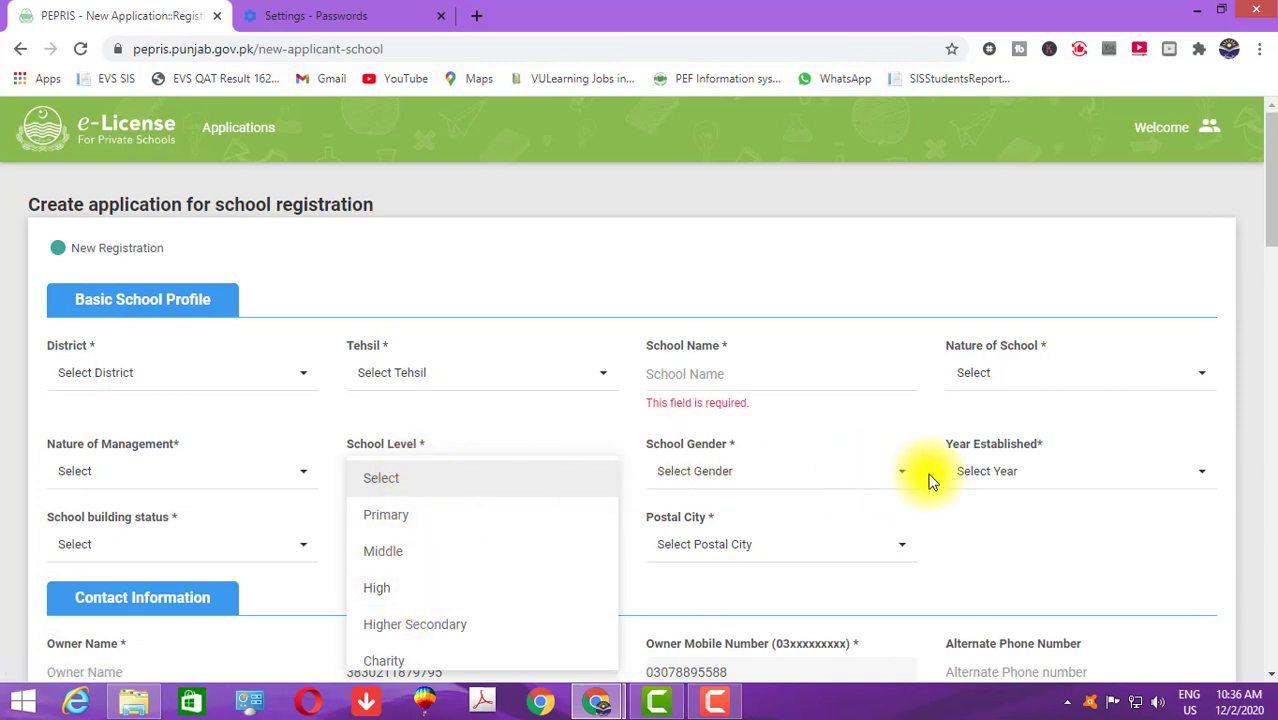
click(904, 480)
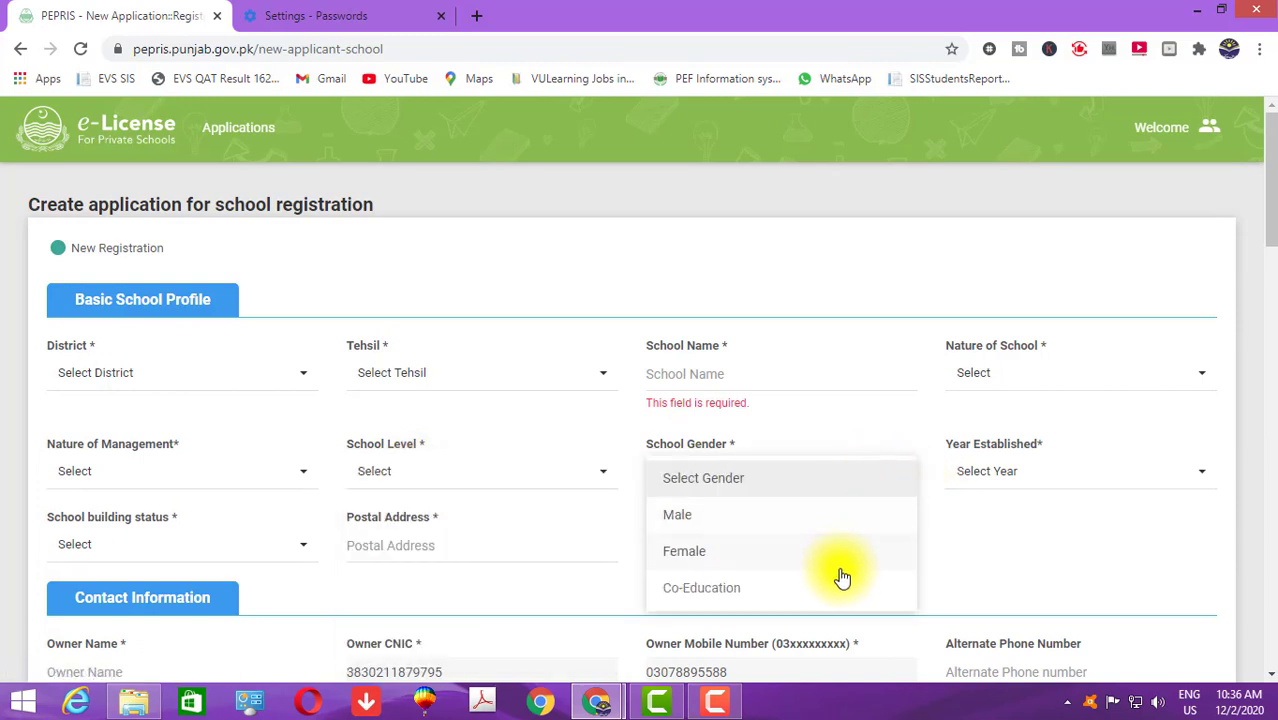
click(1207, 479)
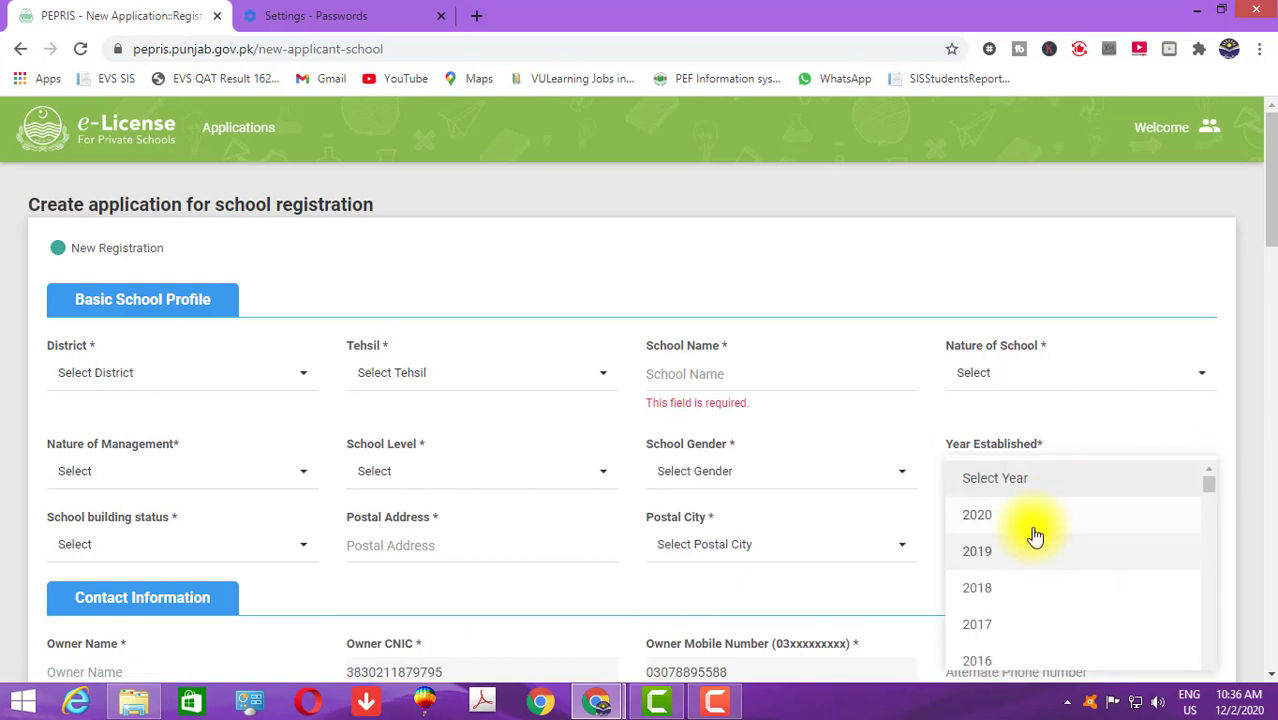
scroll(1000, 558, down, 2)
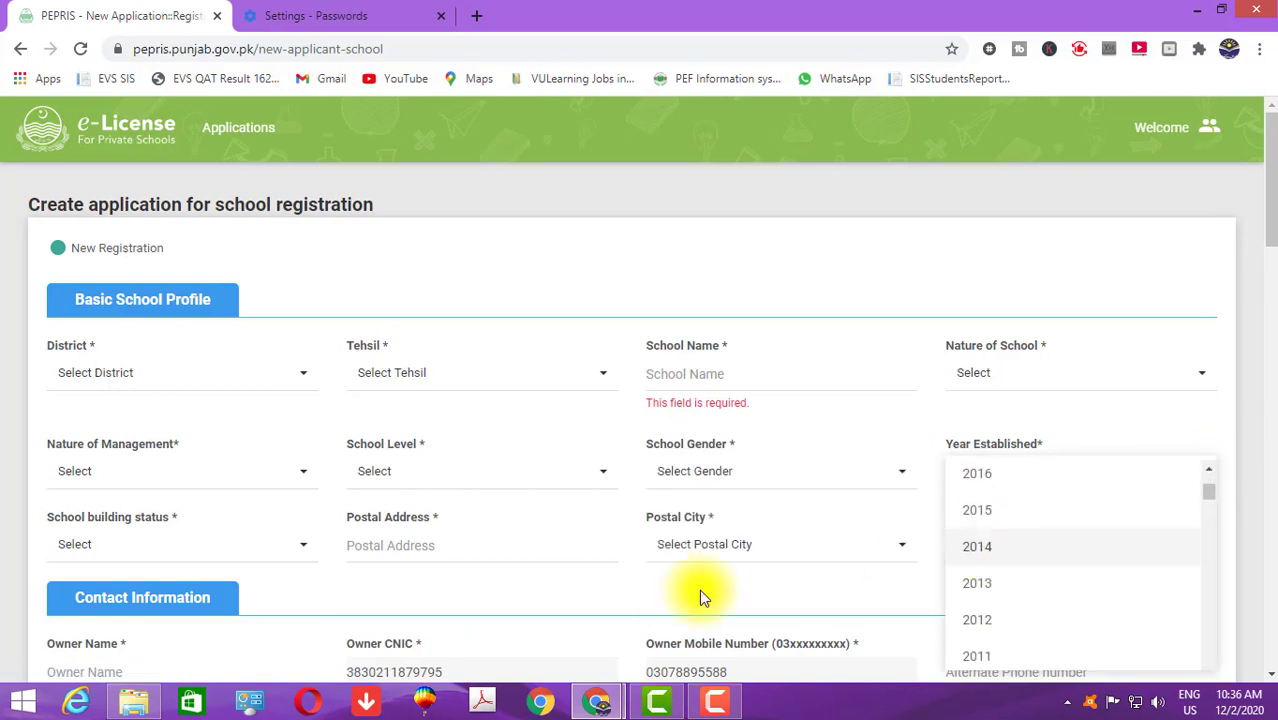
click(300, 551)
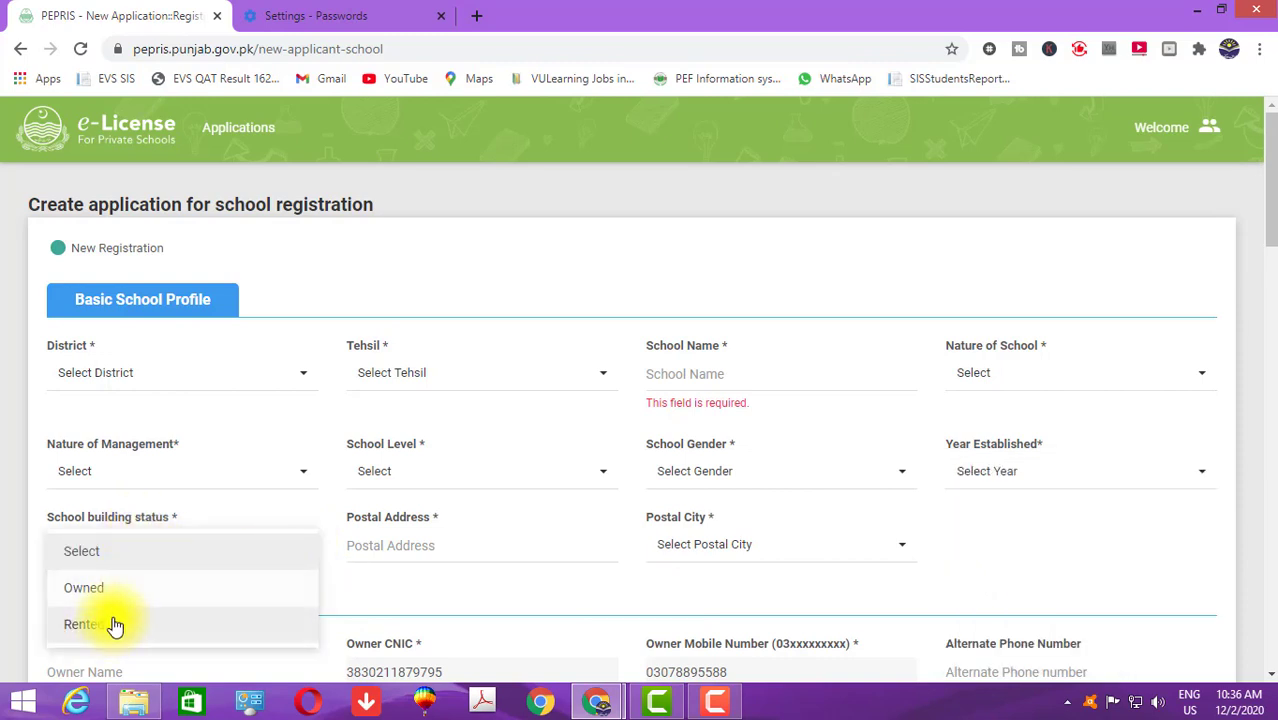
click(495, 547)
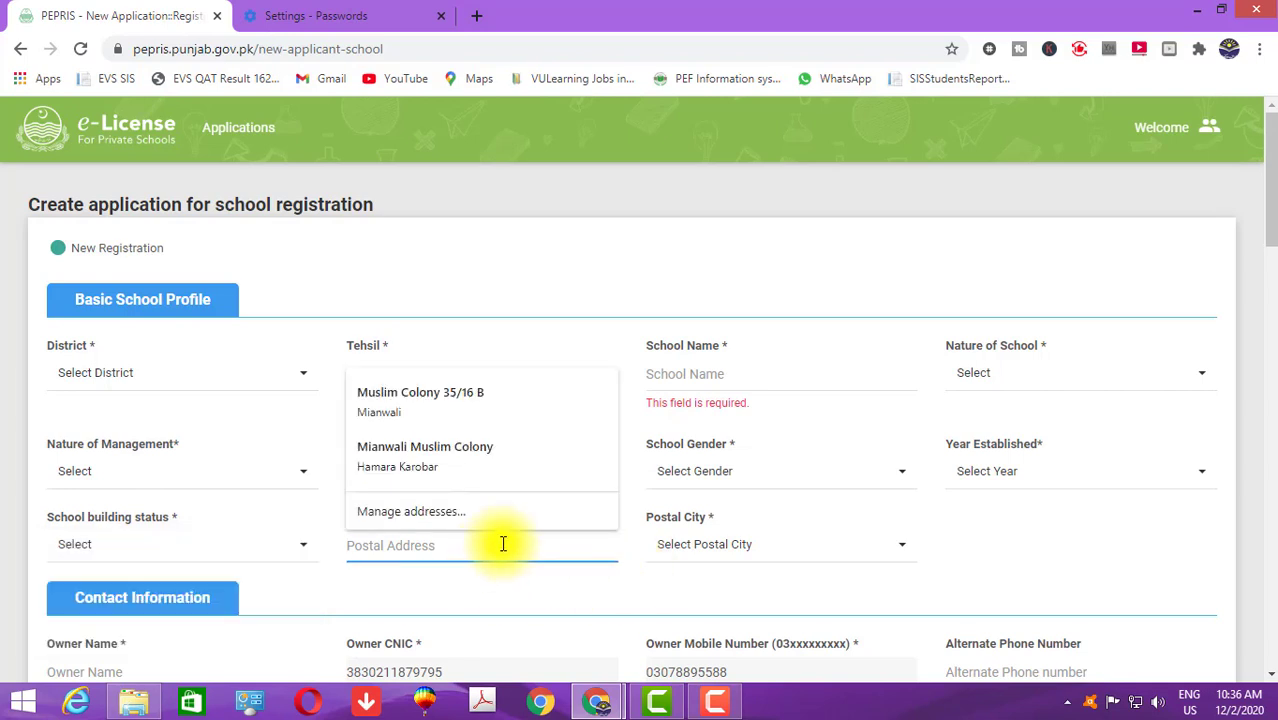
click(804, 548)
click(608, 571)
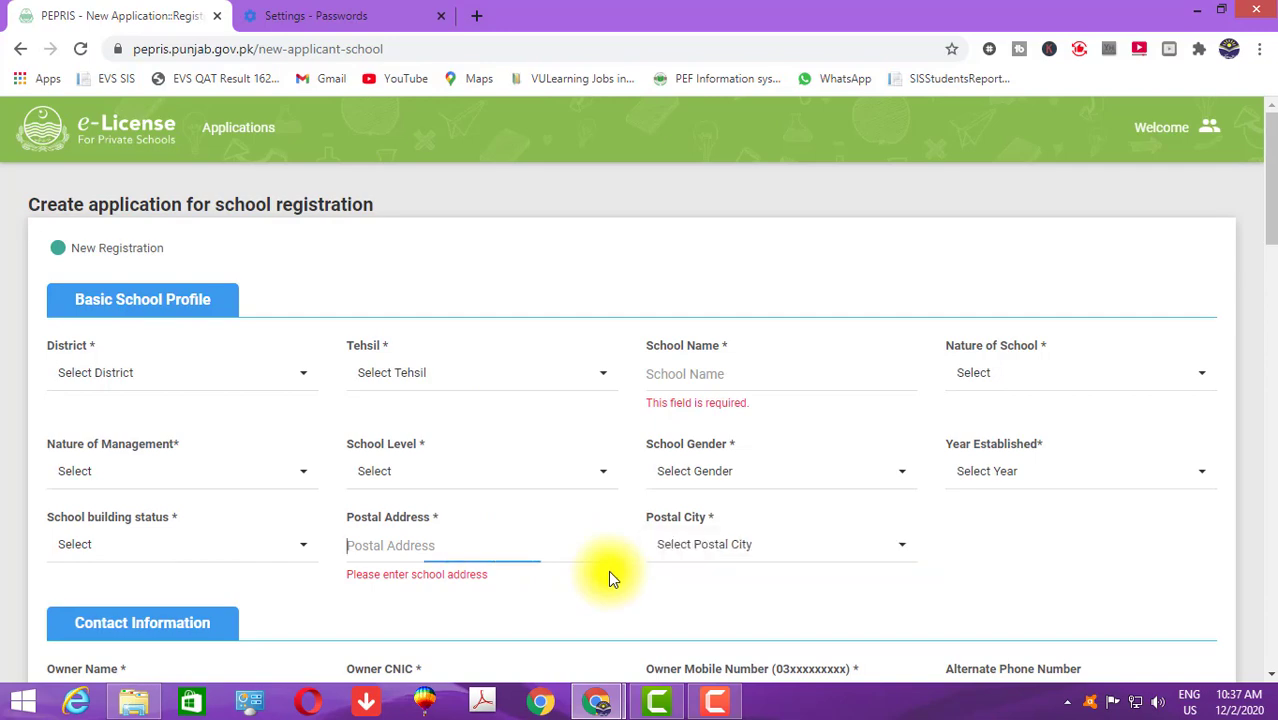
scroll(621, 553, down, 4)
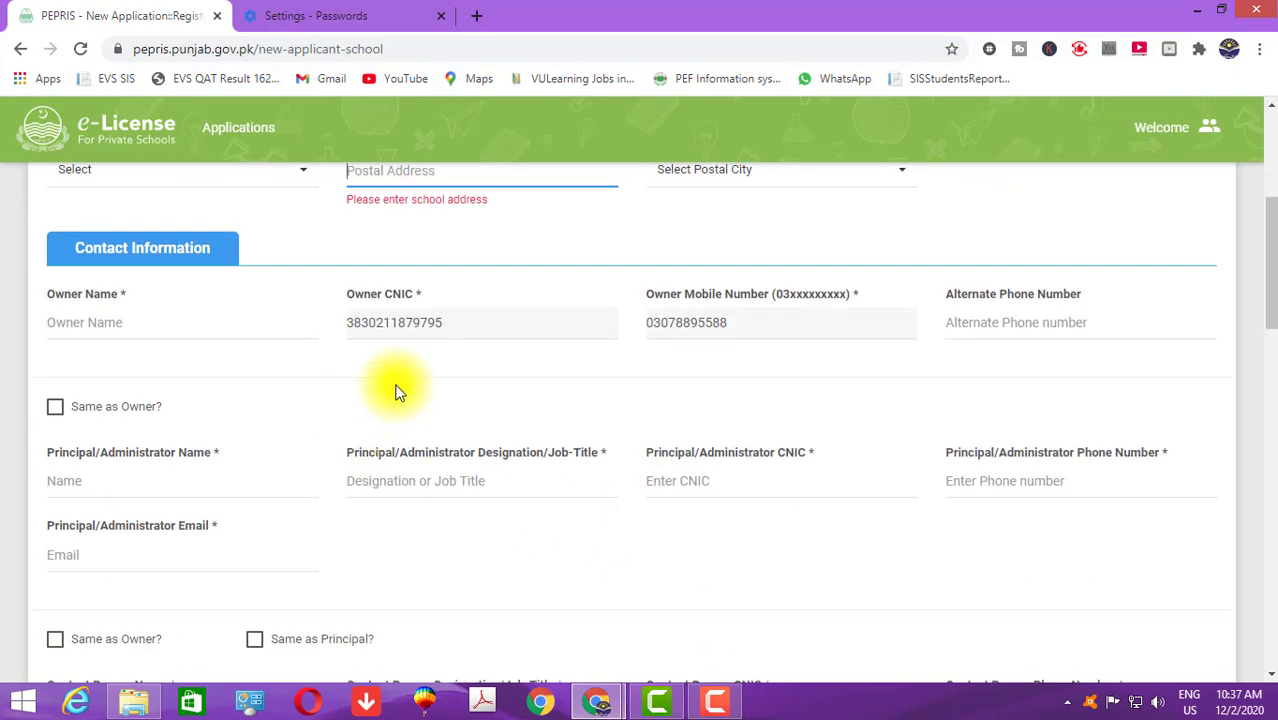
Click through the Owner Name and Alternate Phone Number fields, leaving them empty.
click(103, 325)
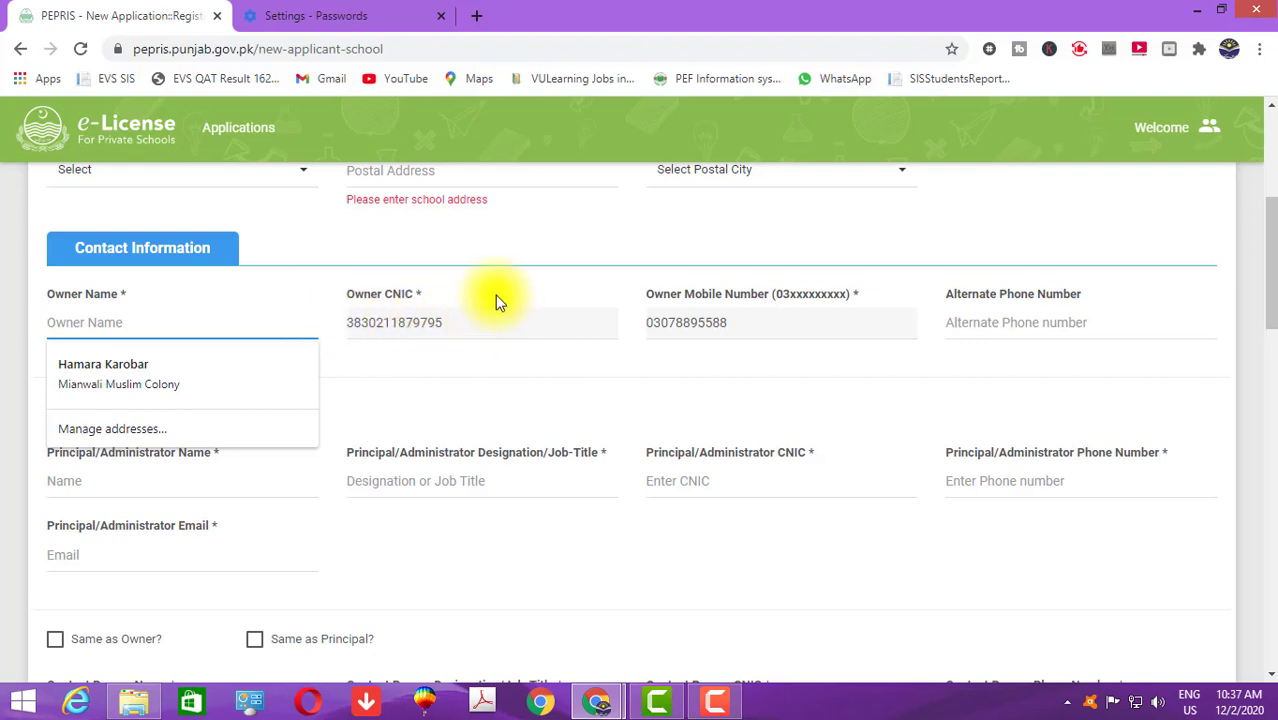
click(465, 322)
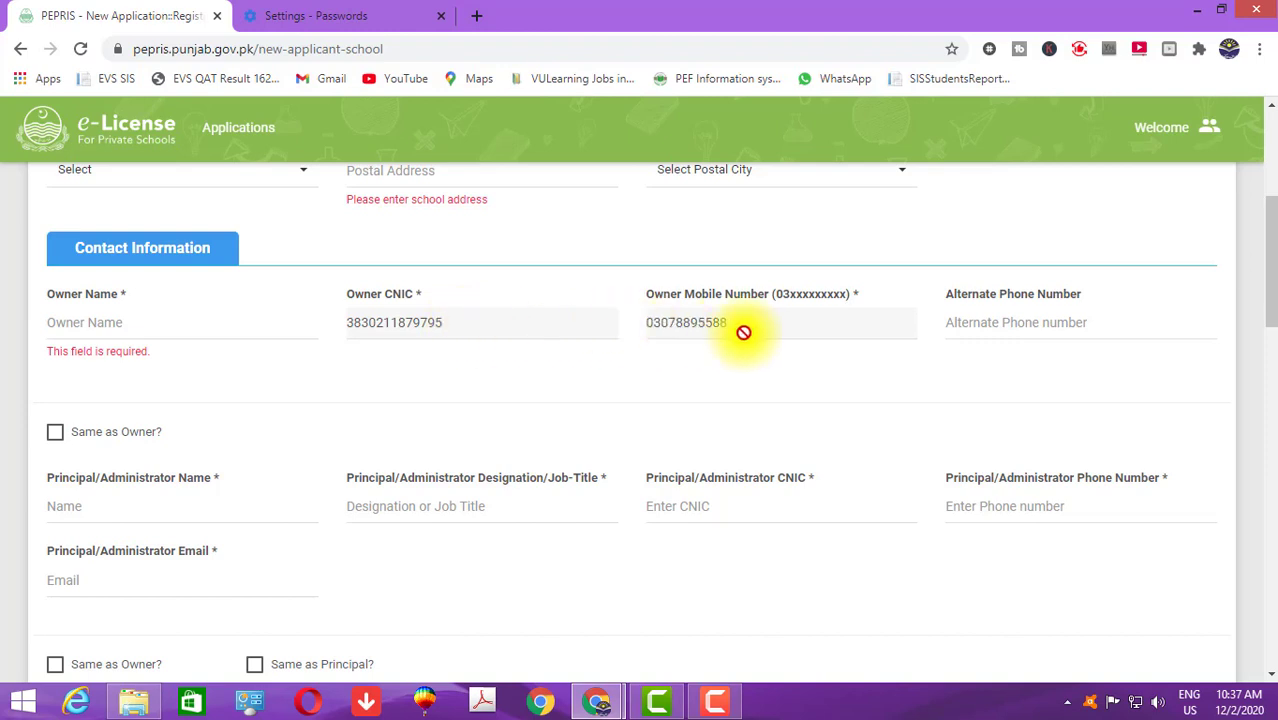
click(980, 333)
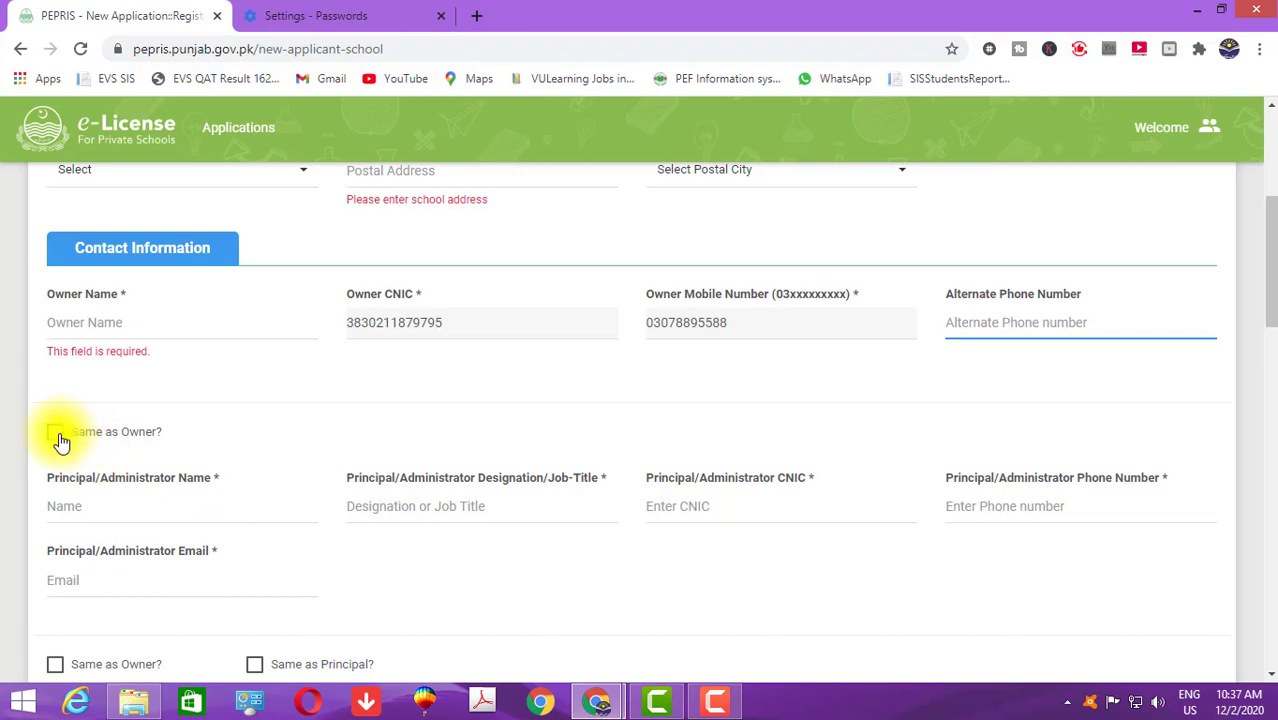
scroll(281, 452, down, 1)
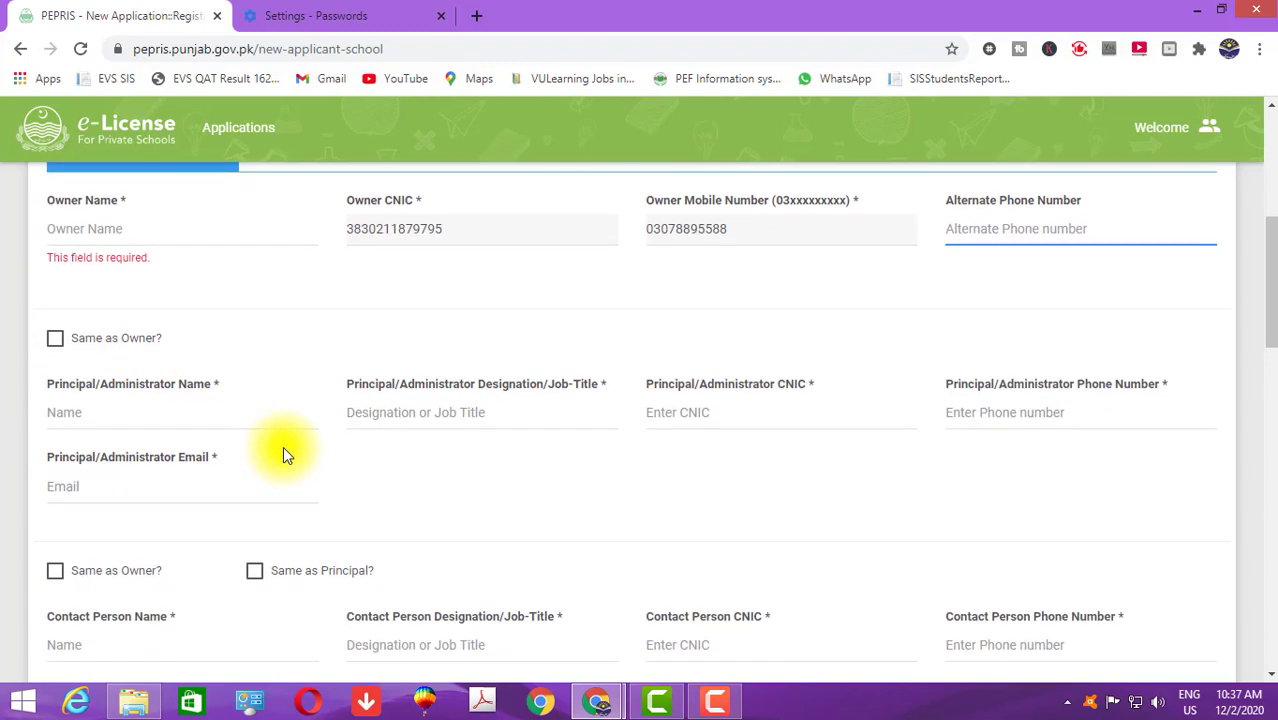
Step through the Principal/Administrator Name, Designation, CNIC and Phone Number fields without entering data.
click(90, 413)
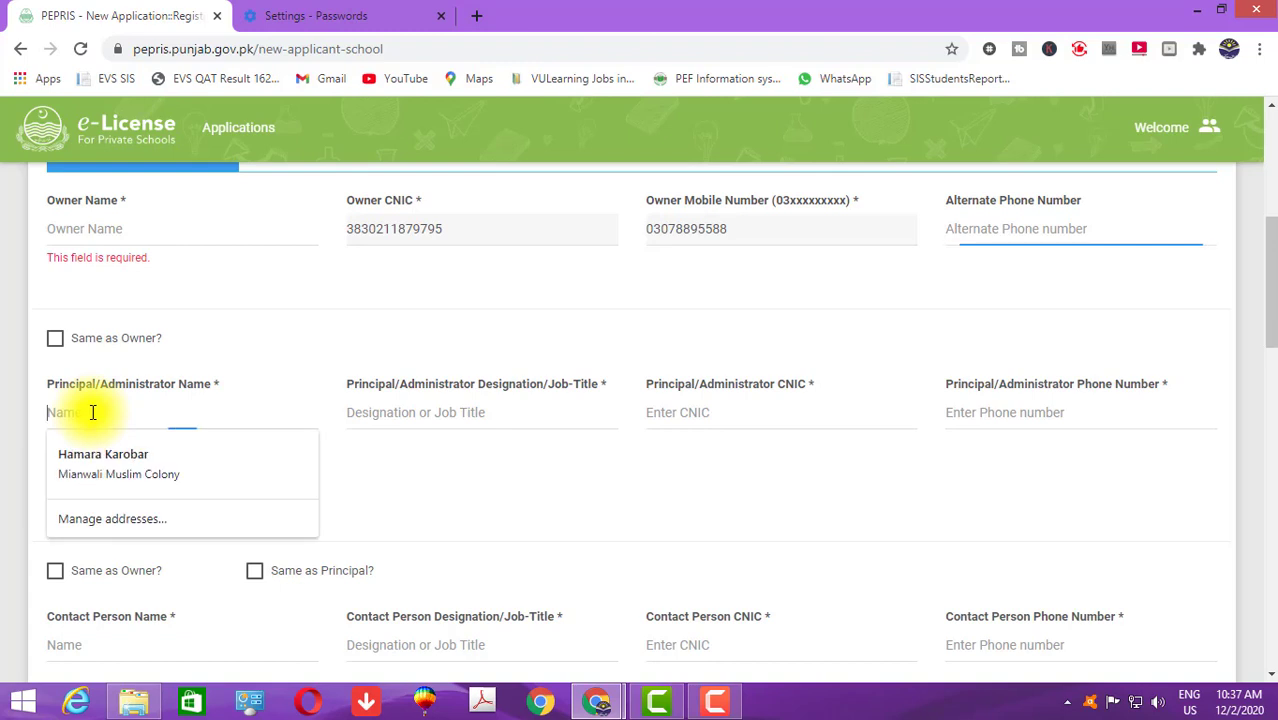
click(434, 414)
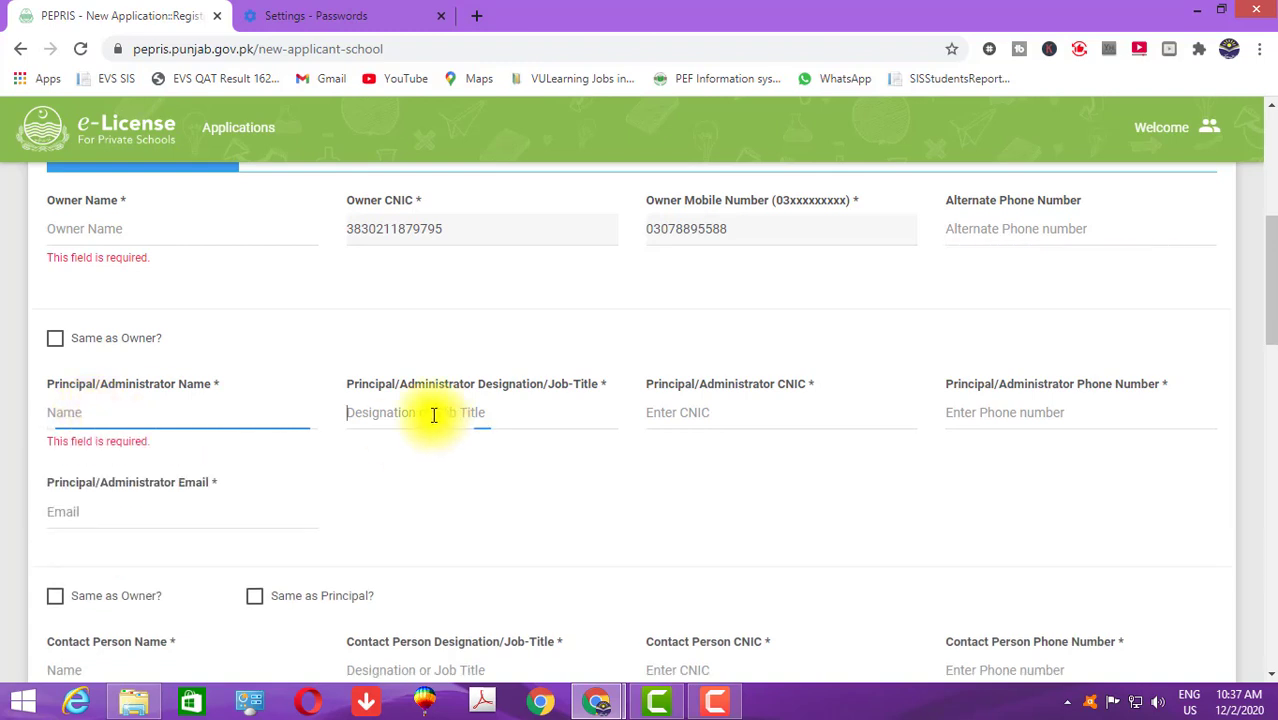
click(675, 413)
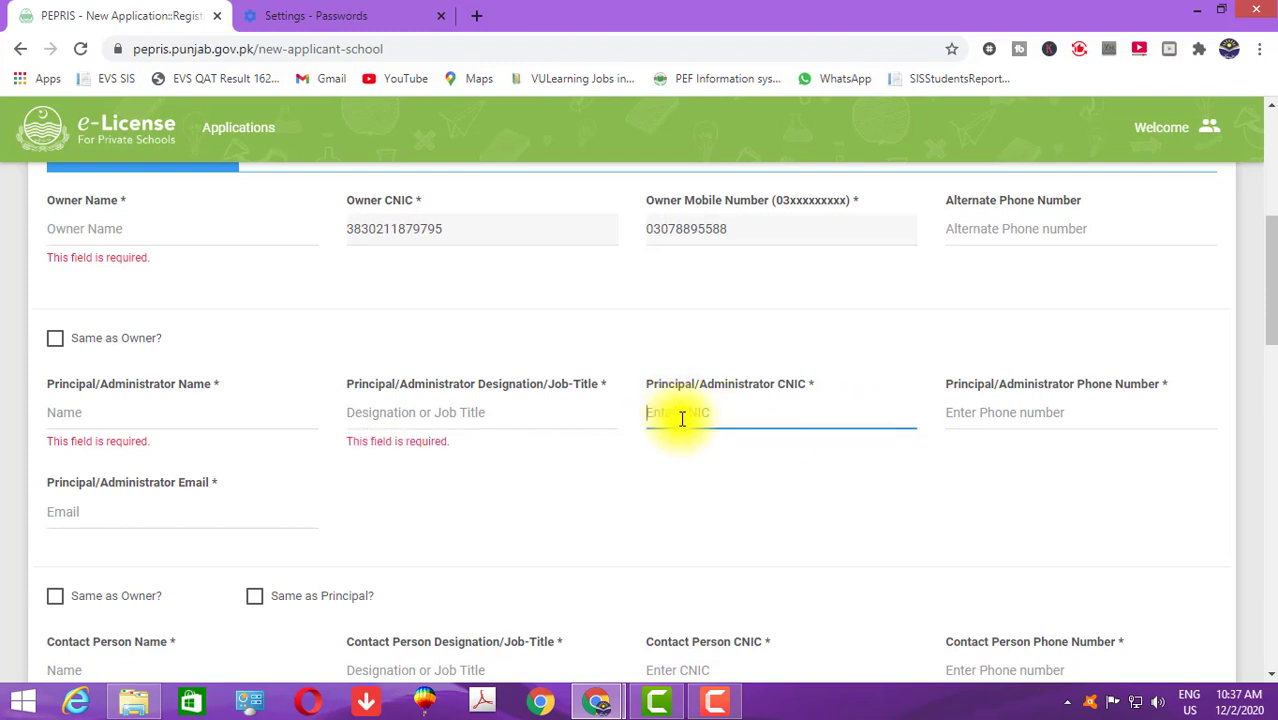
click(968, 412)
scroll(542, 497, down, 2)
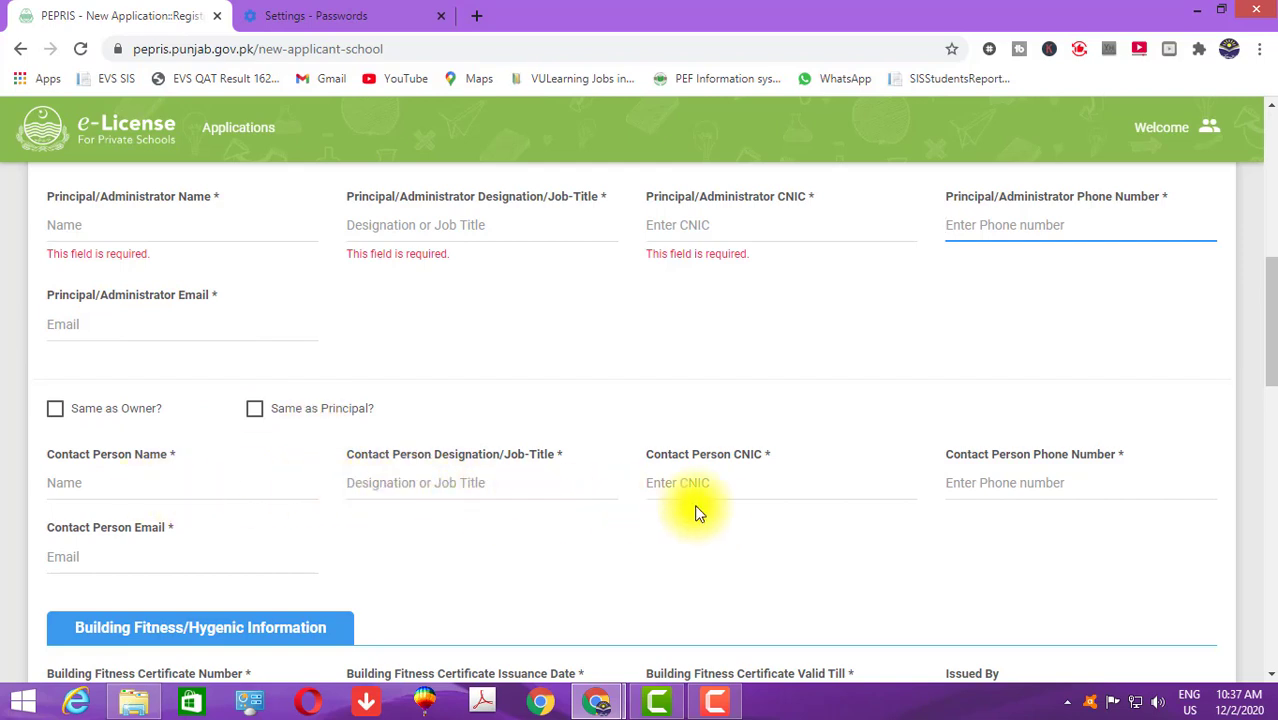
scroll(714, 485, down, 1)
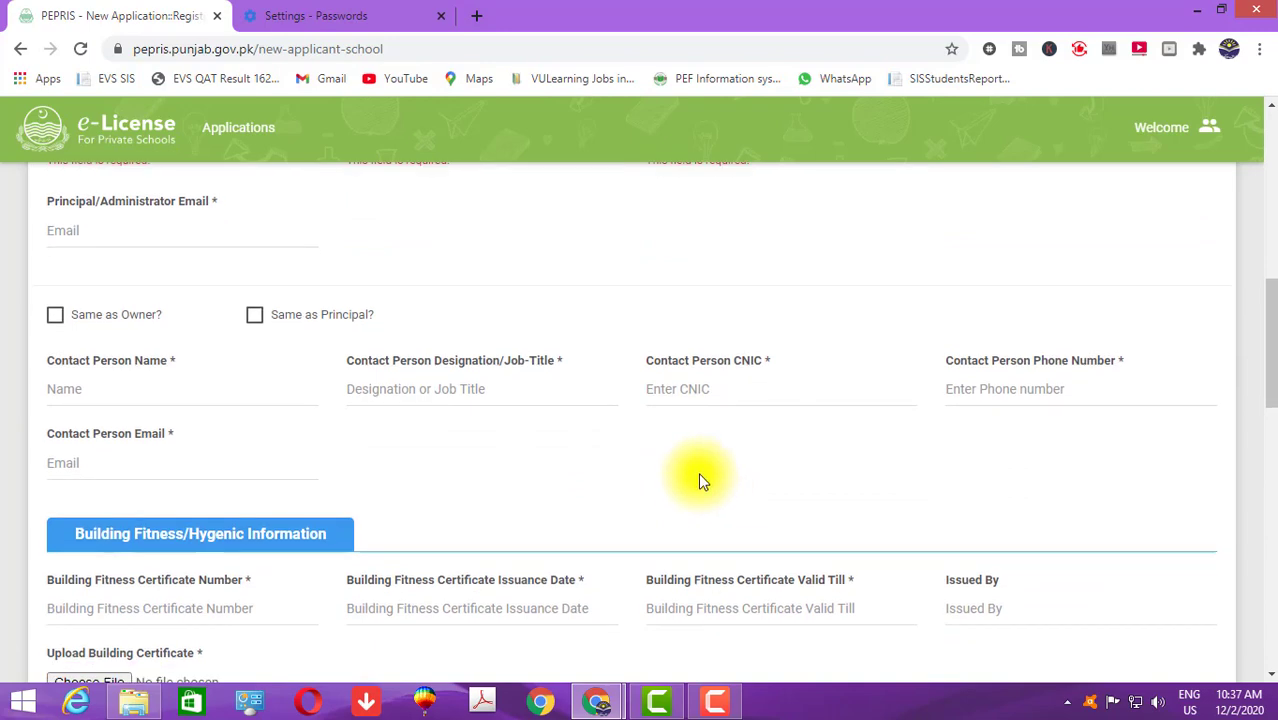
Review the Building Fitness/Hygenic Information and Classwise Enrollment sections, focus the Male Staff count, and reach School Geolocation.
scroll(698, 476, down, 3)
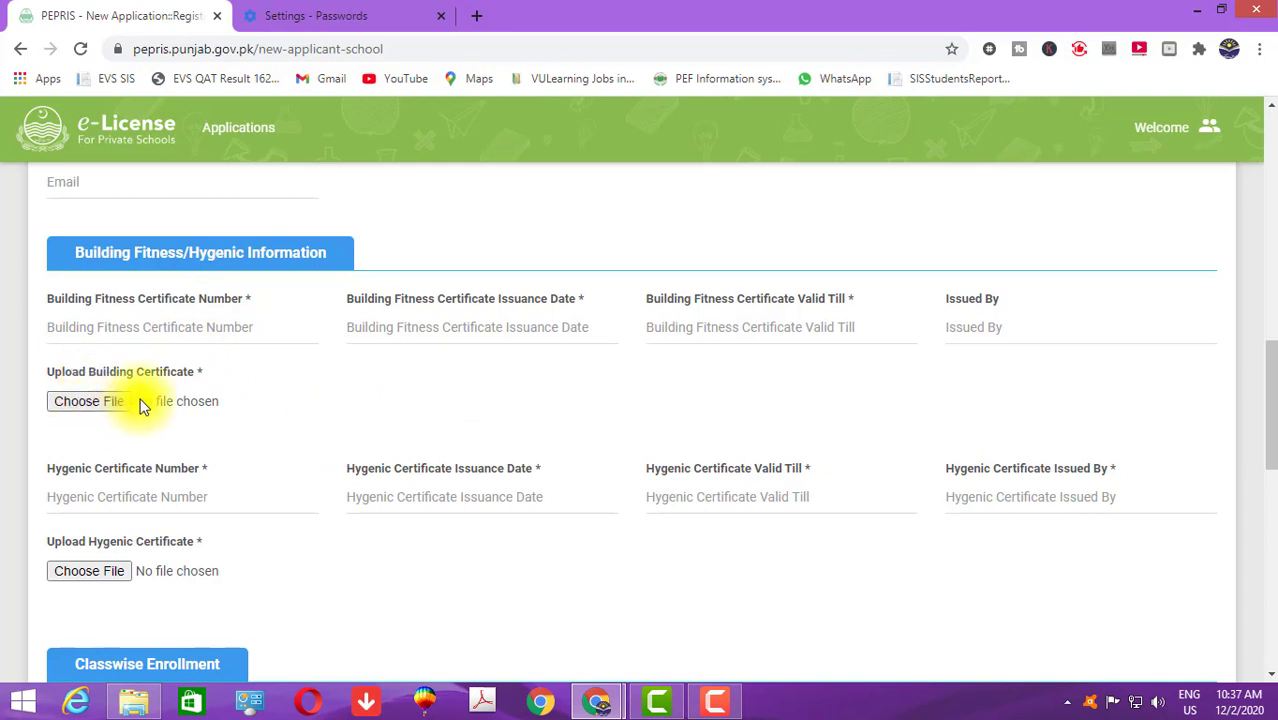
scroll(567, 462, down, 1)
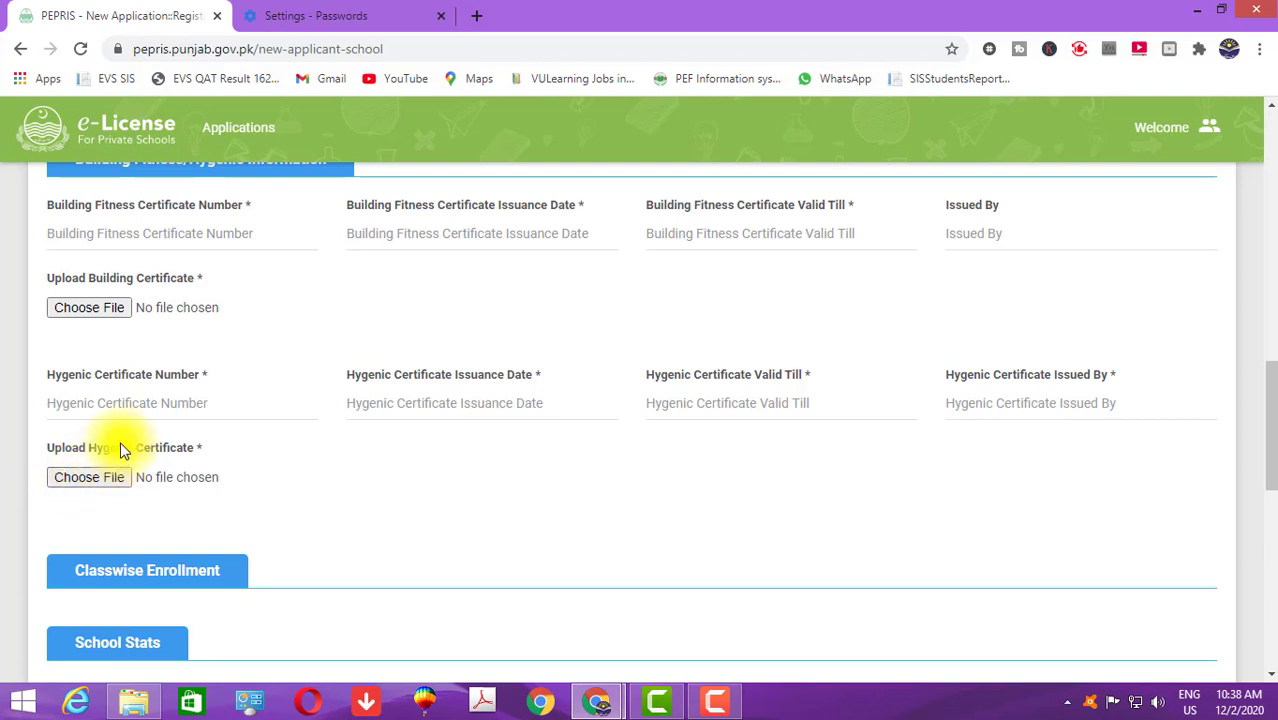
scroll(132, 446, down, 1)
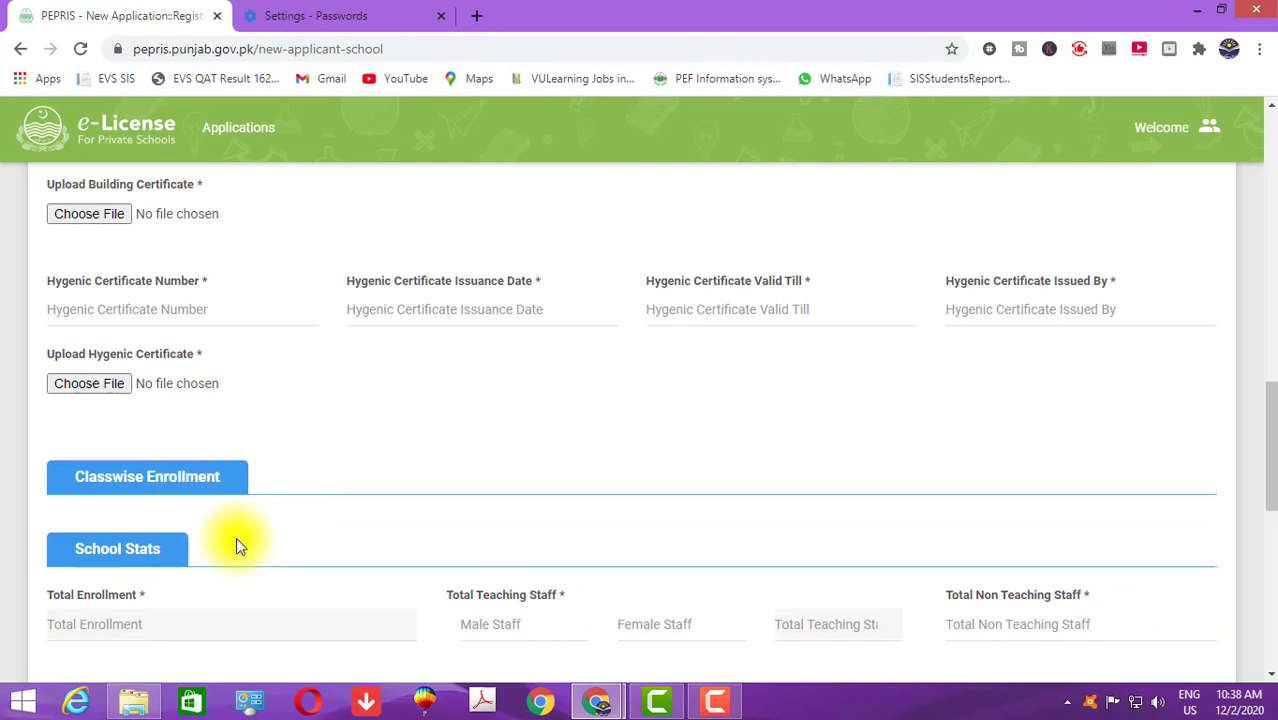
scroll(165, 488, down, 2)
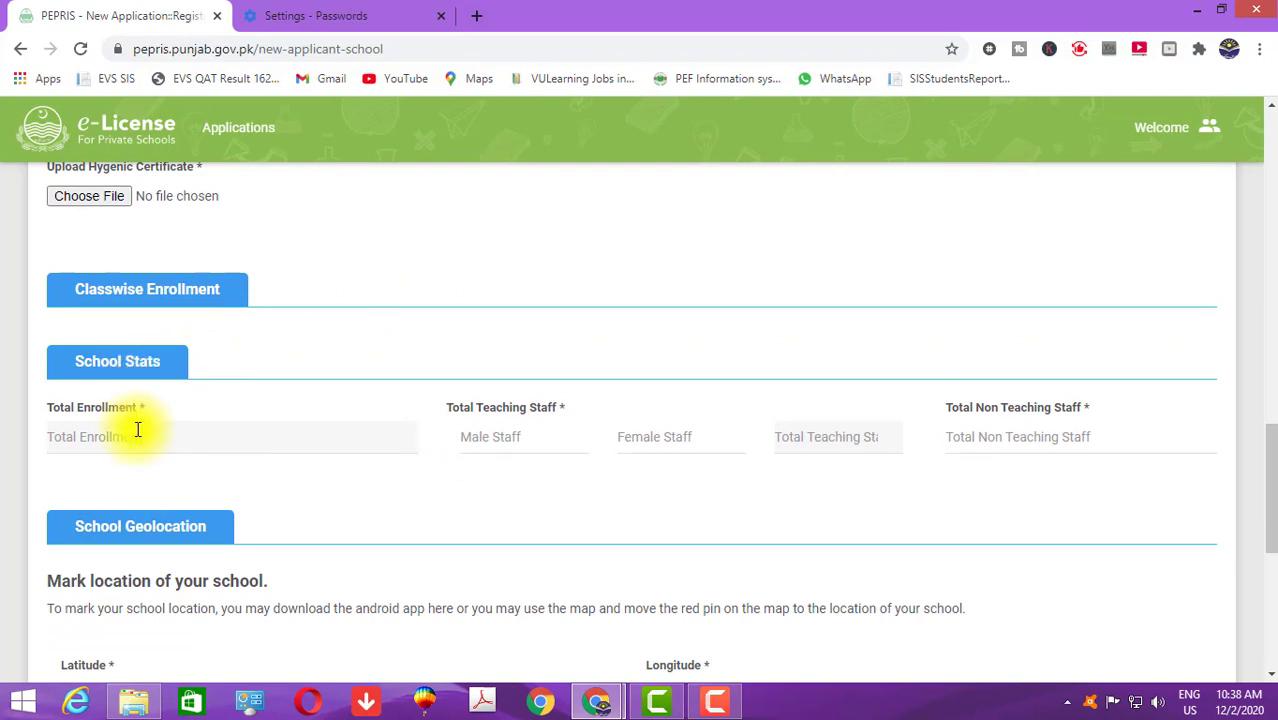
click(495, 440)
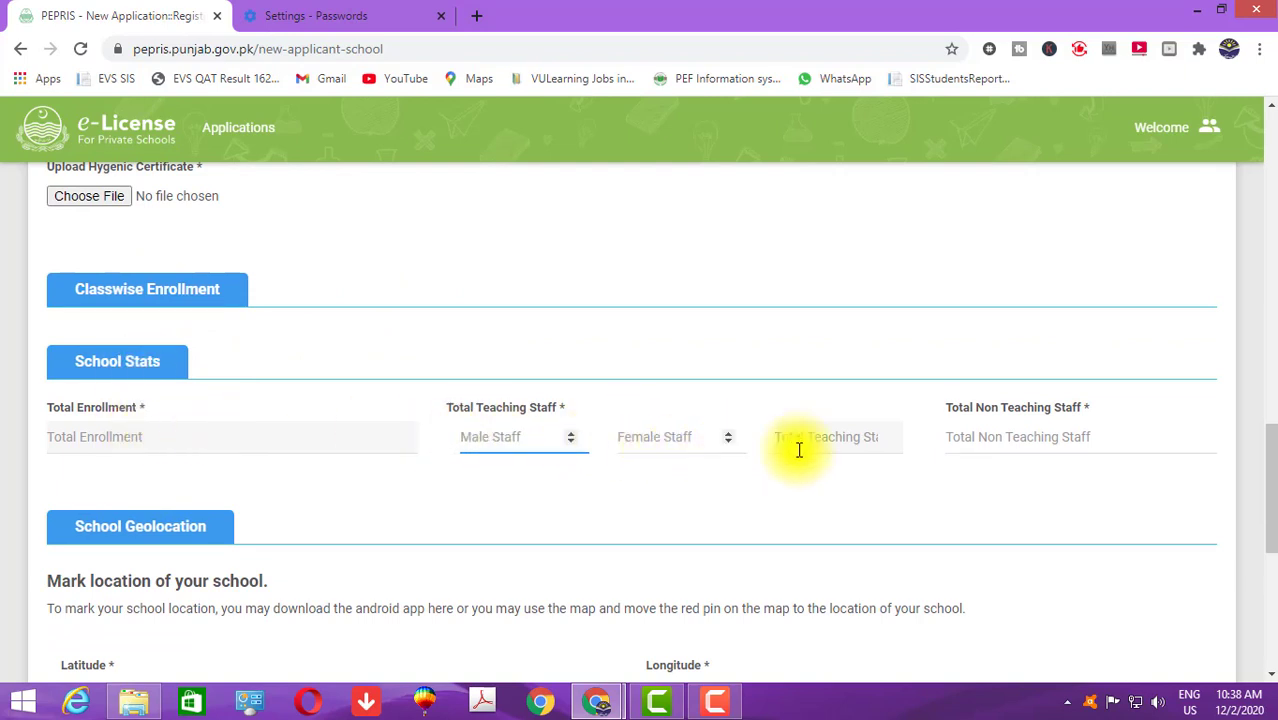
scroll(843, 507, down, 2)
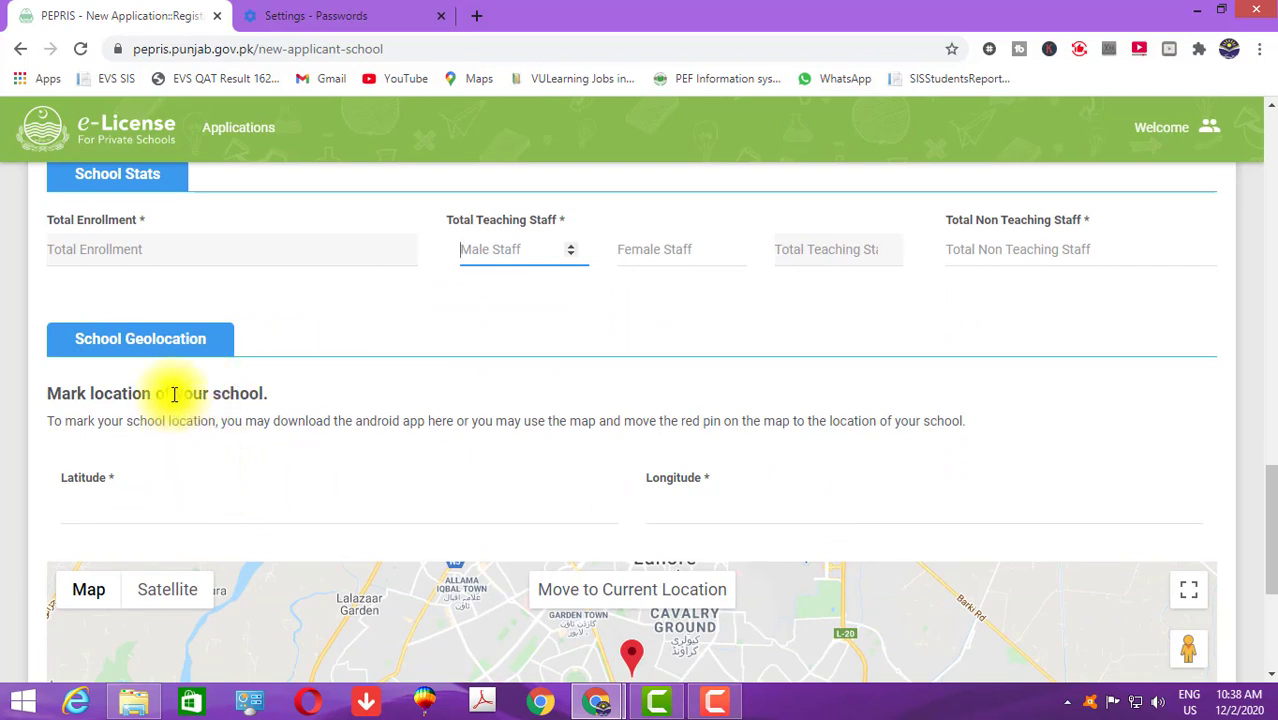
Focus the School Geolocation Latitude and Longitude fields, leaving Latitude flagged as required.
scroll(207, 420, down, 1)
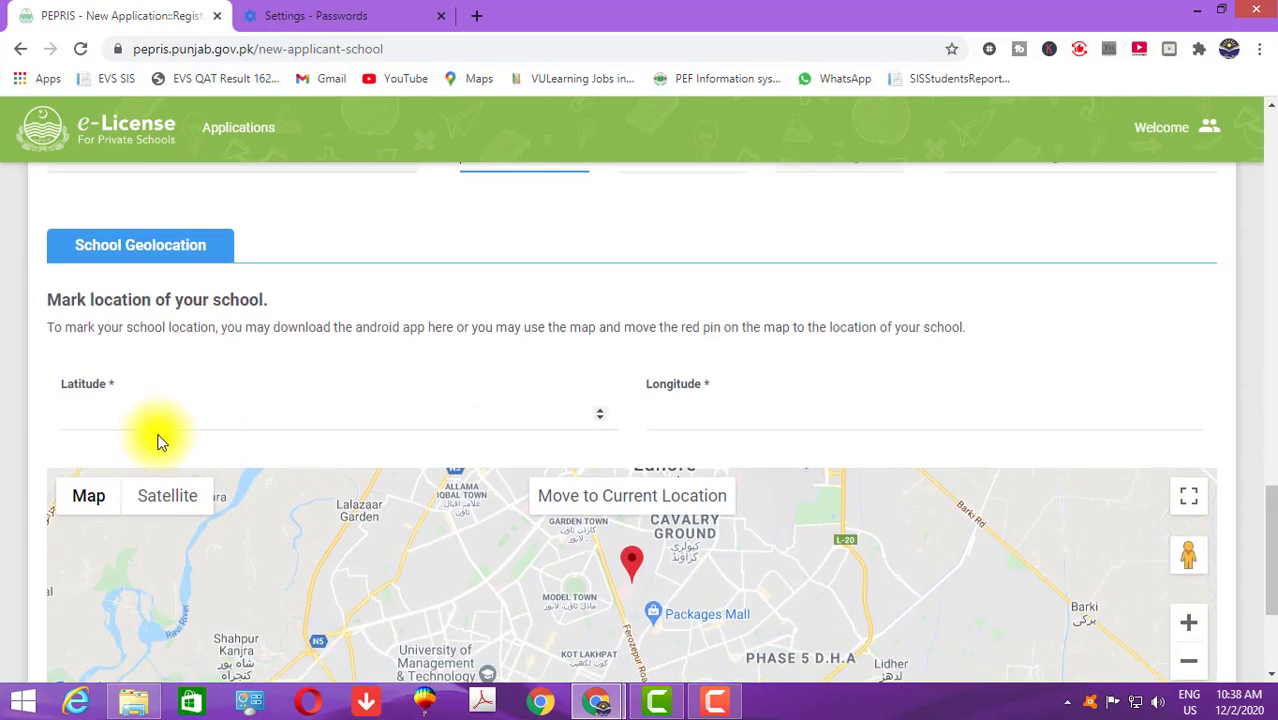
click(77, 414)
click(721, 439)
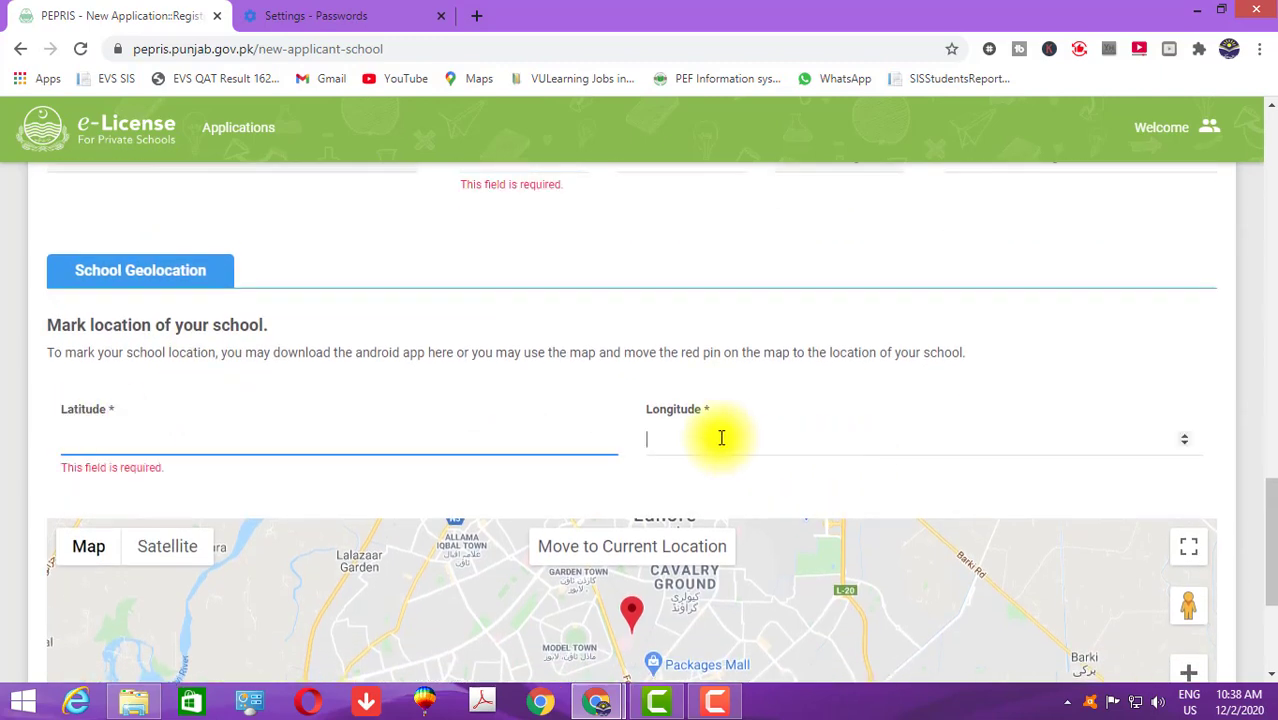
Review the form down to the Submit button and footer without submitting, then return upward.
scroll(708, 495, down, 2)
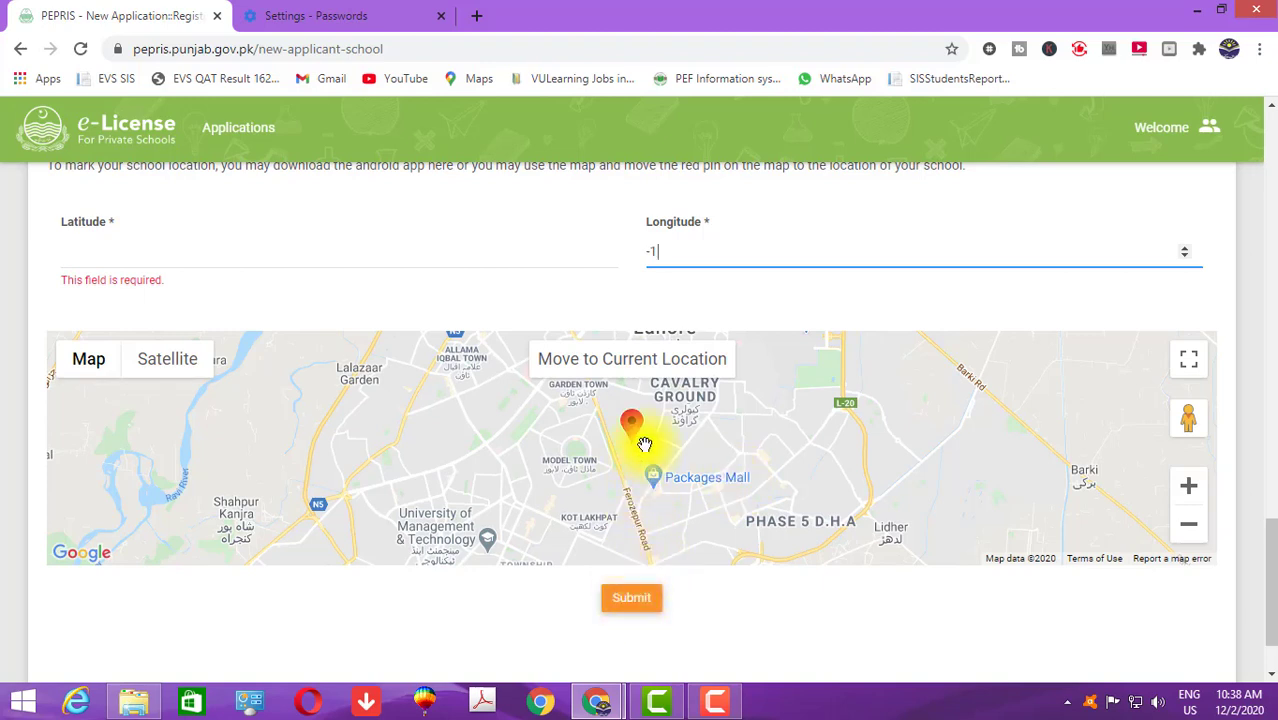
scroll(742, 615, down, 1)
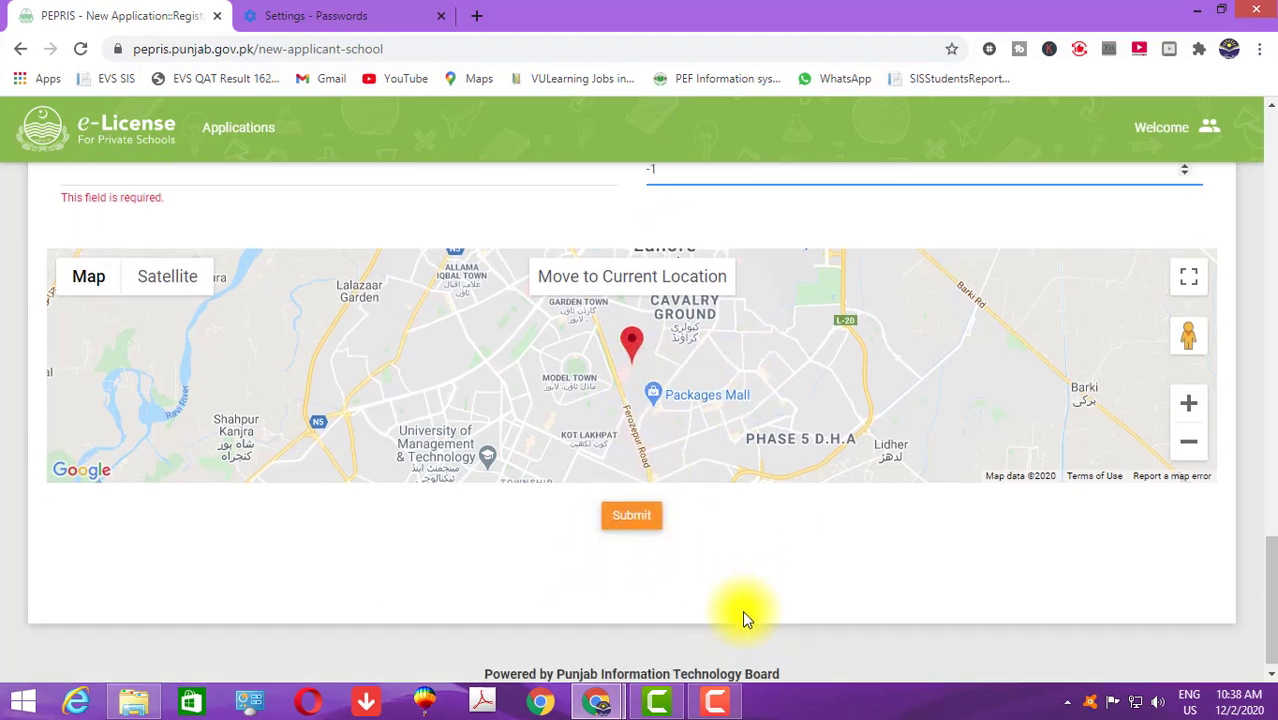
scroll(740, 568, up, 15)
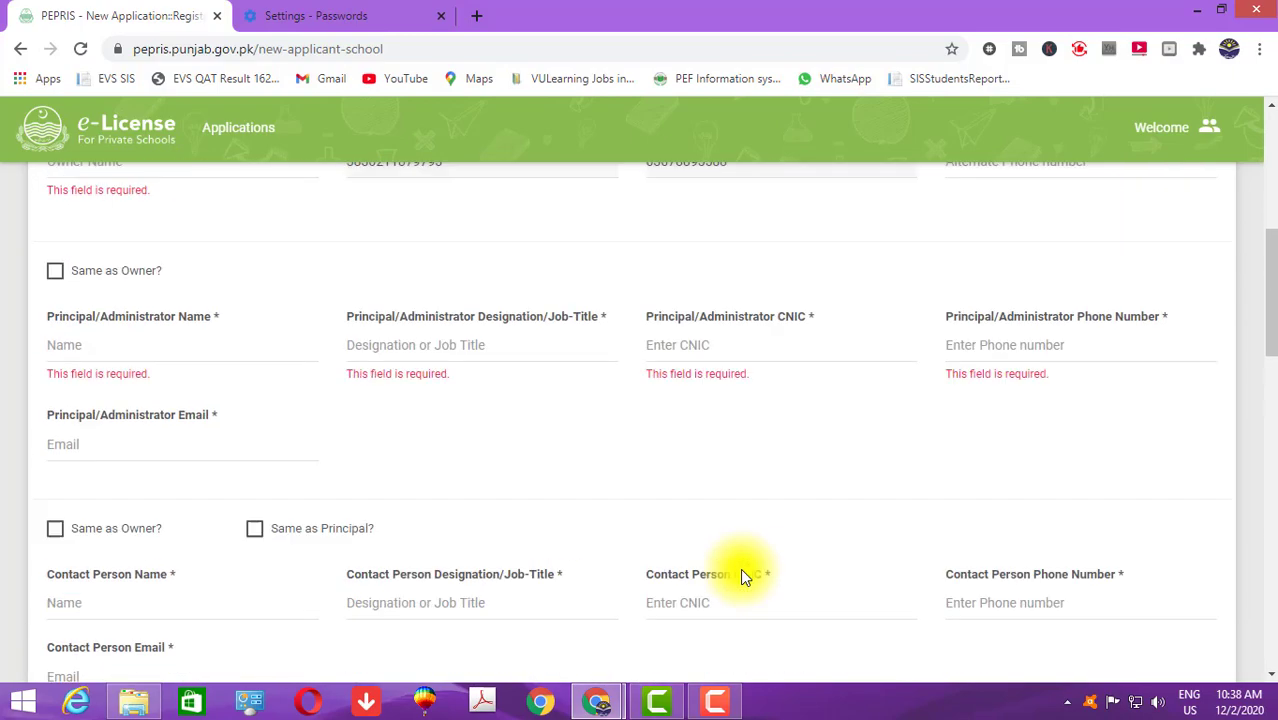
scroll(741, 575, up, 6)
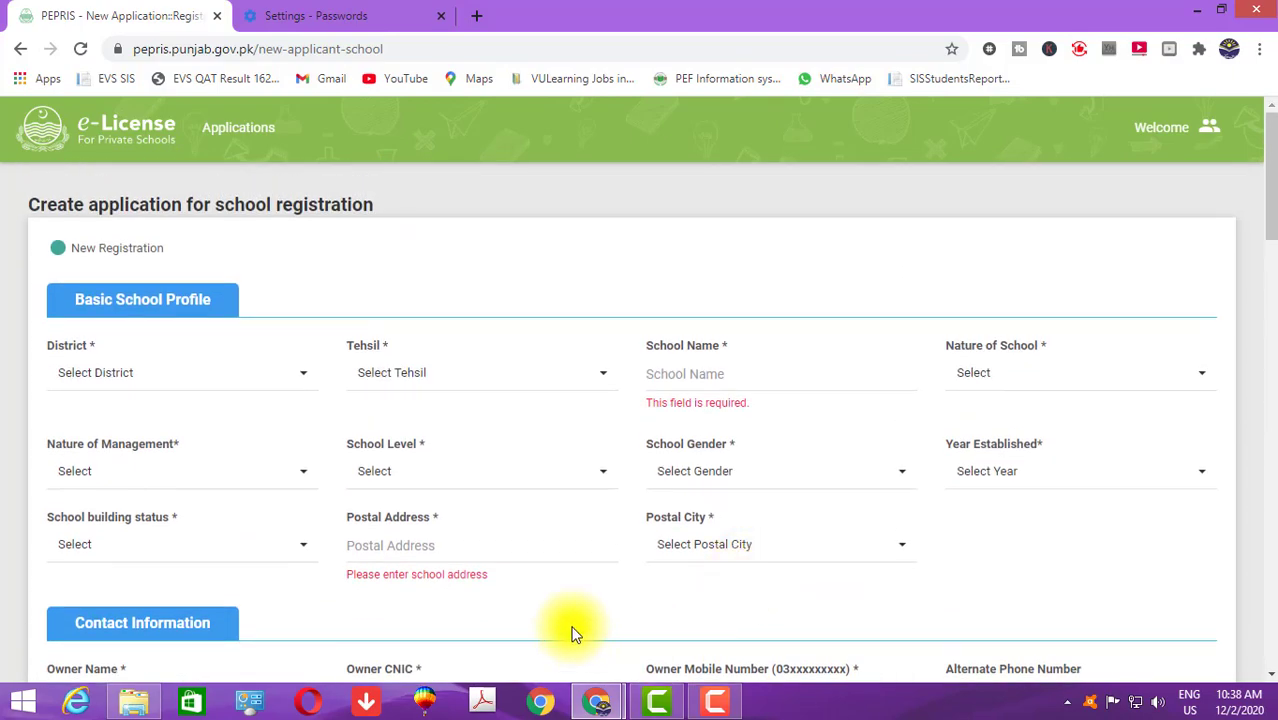
scroll(611, 513, down, 6)
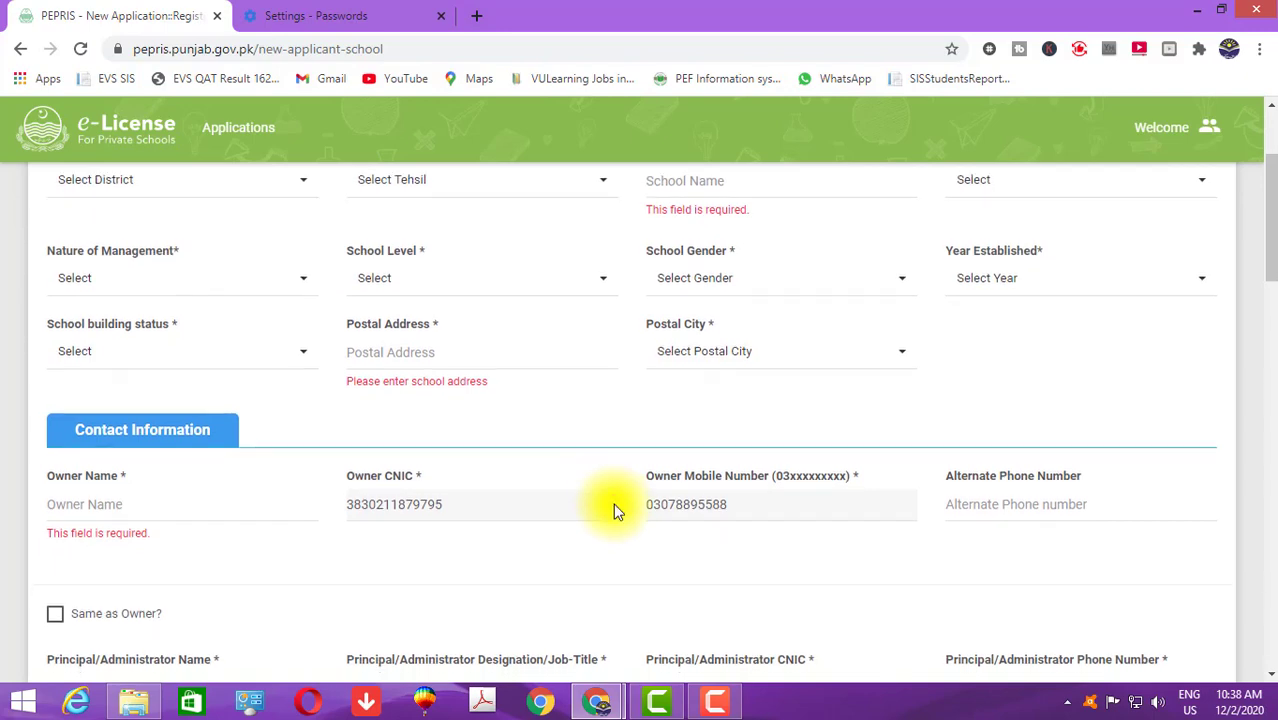
scroll(617, 500, down, 4)
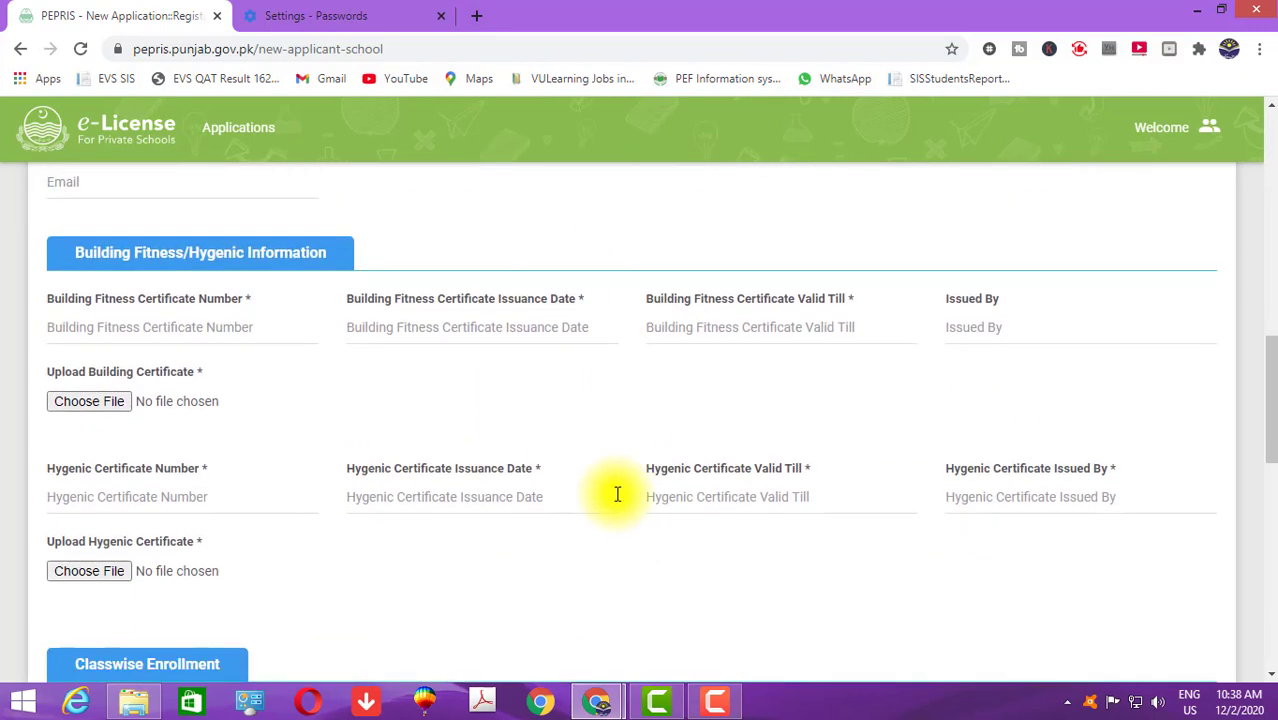
scroll(617, 495, up, 5)
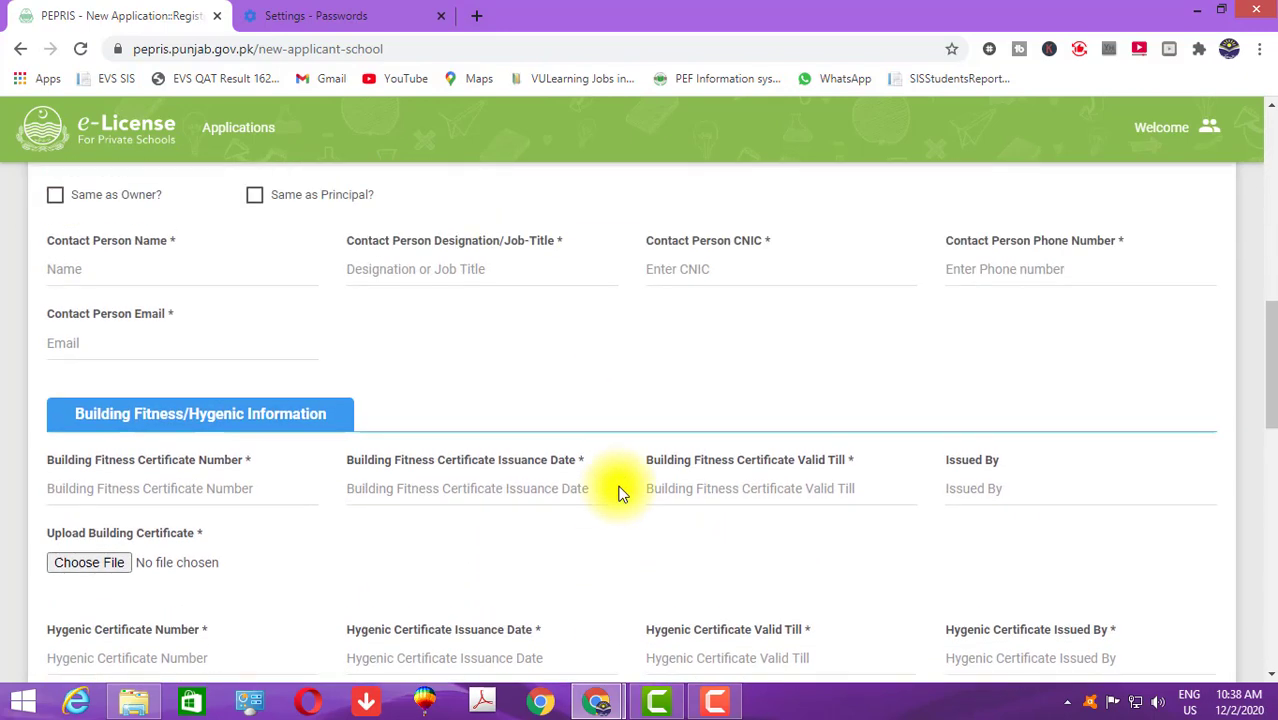
scroll(638, 500, up, 3)
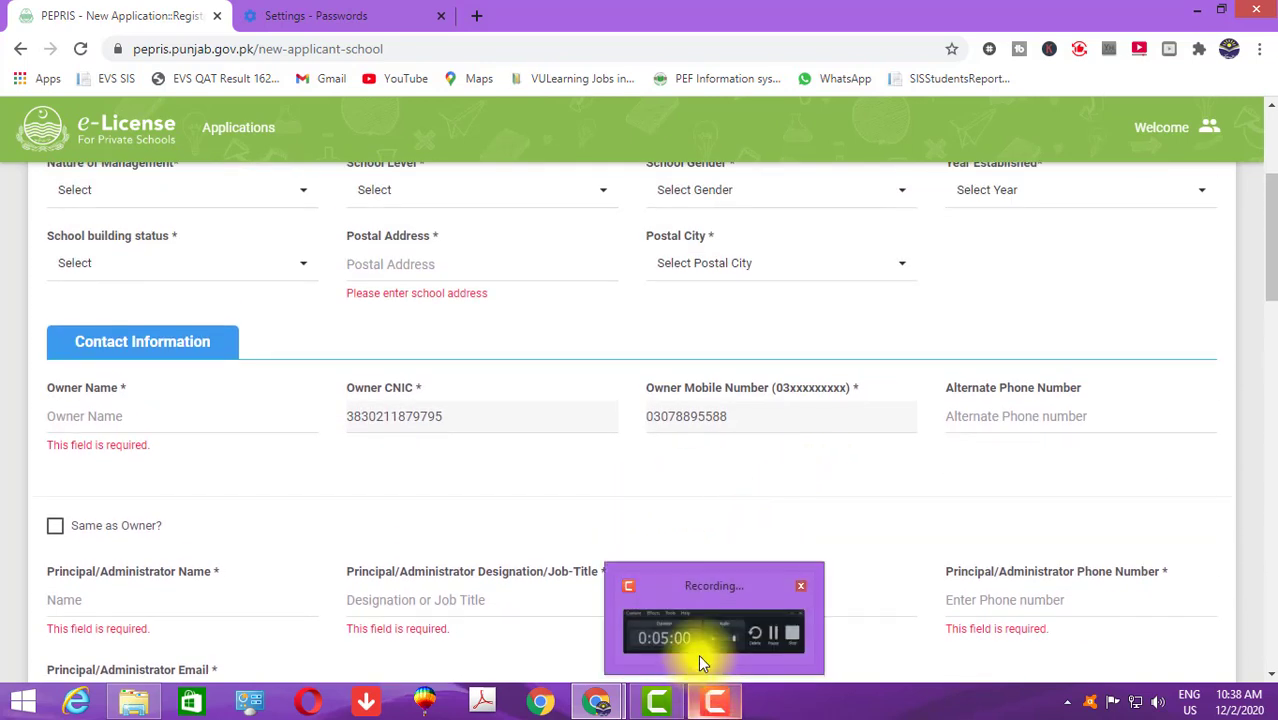
scroll(736, 548, up, 3)
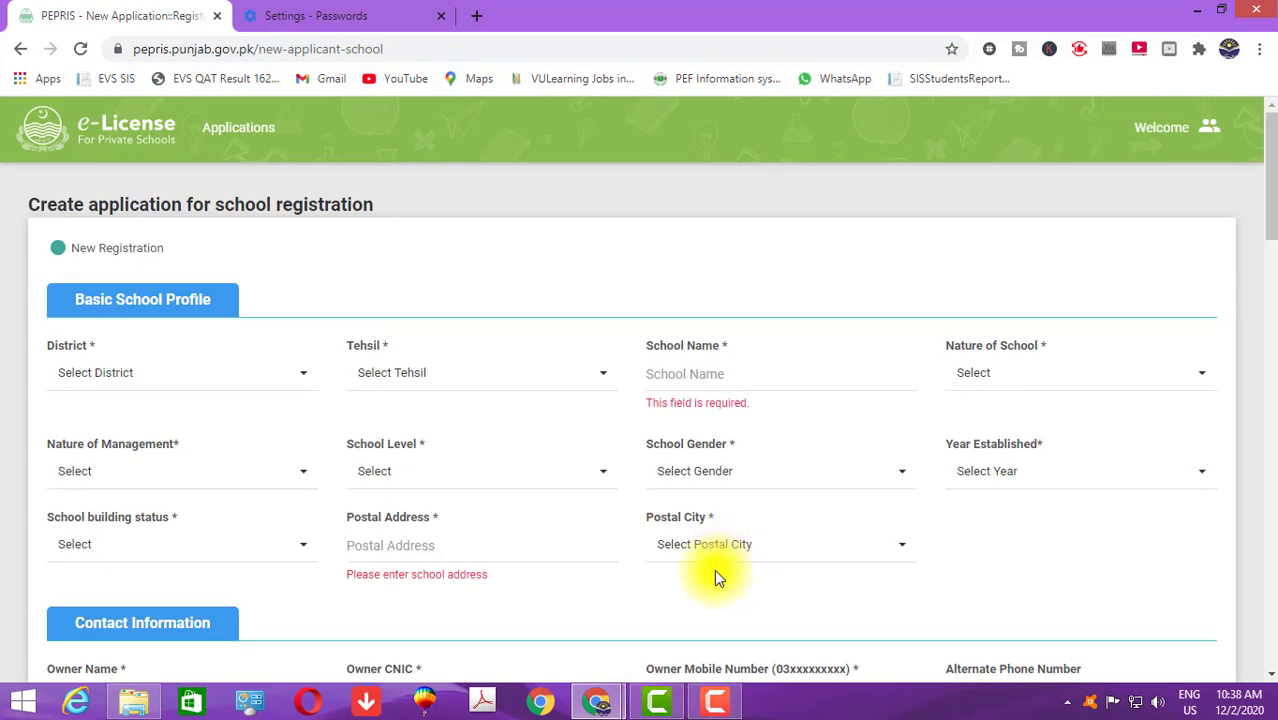
scroll(712, 574, down, 3)
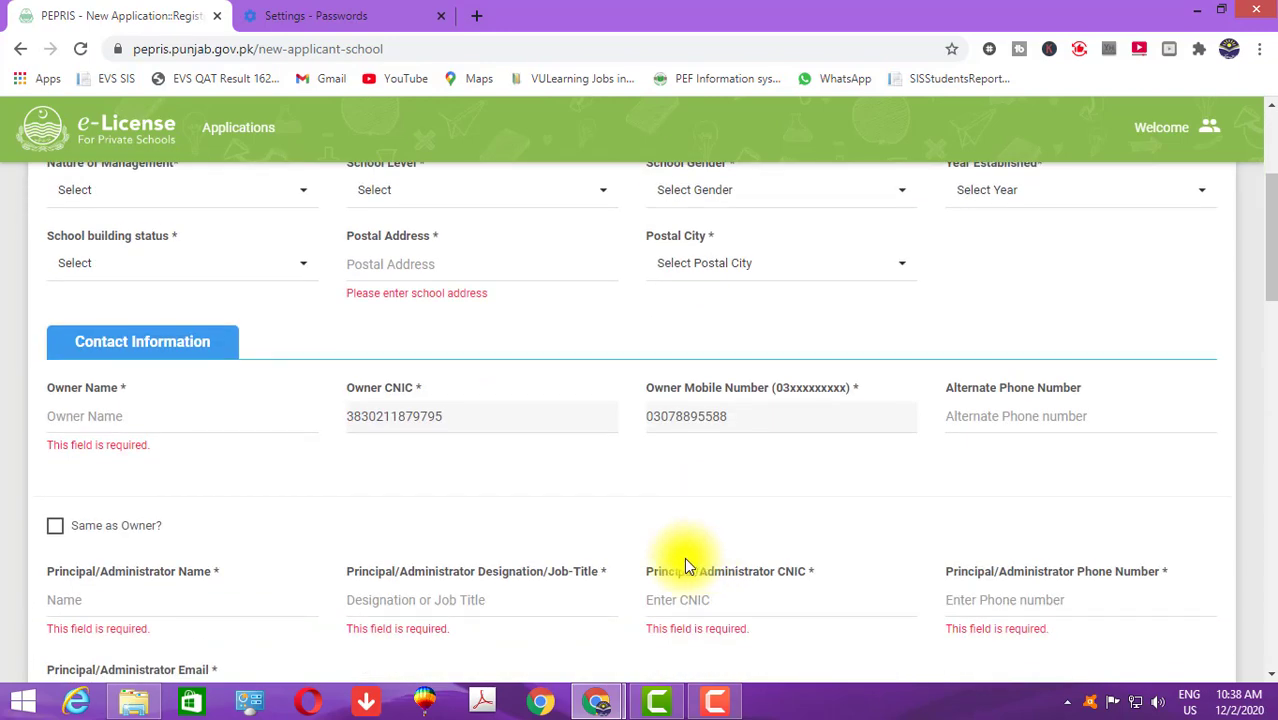
scroll(686, 565, up, 3)
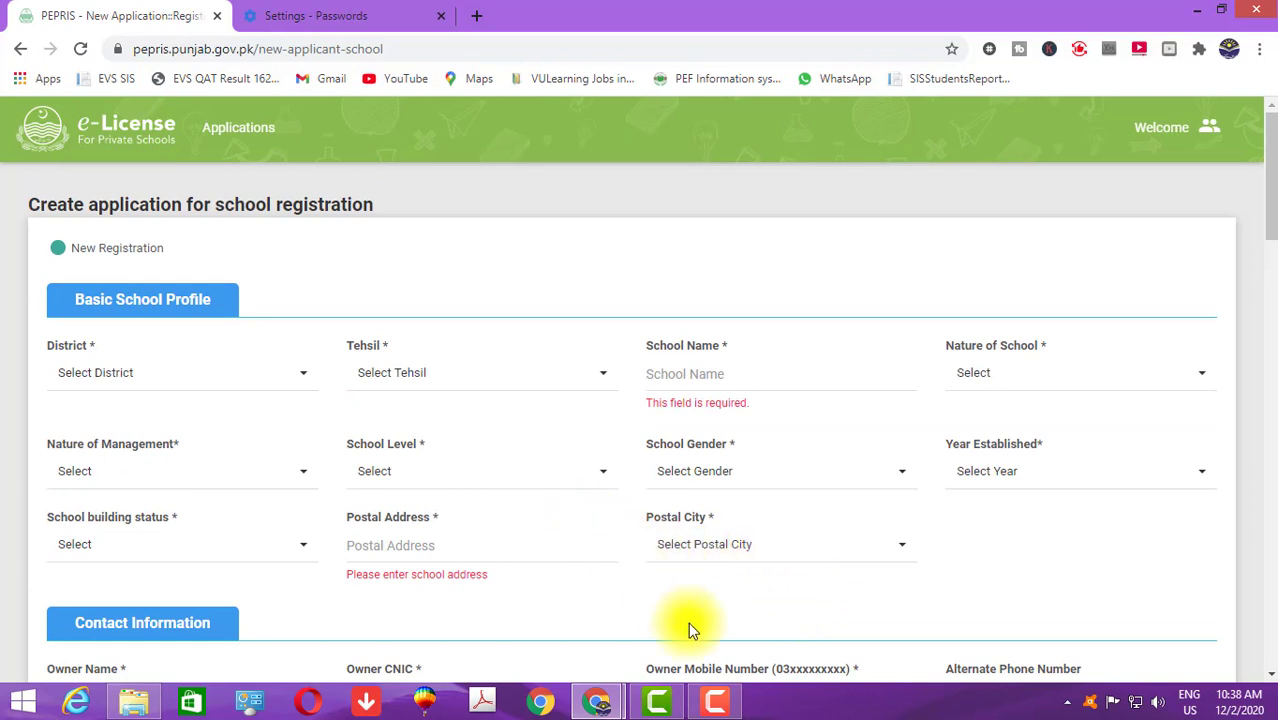
click(715, 701)
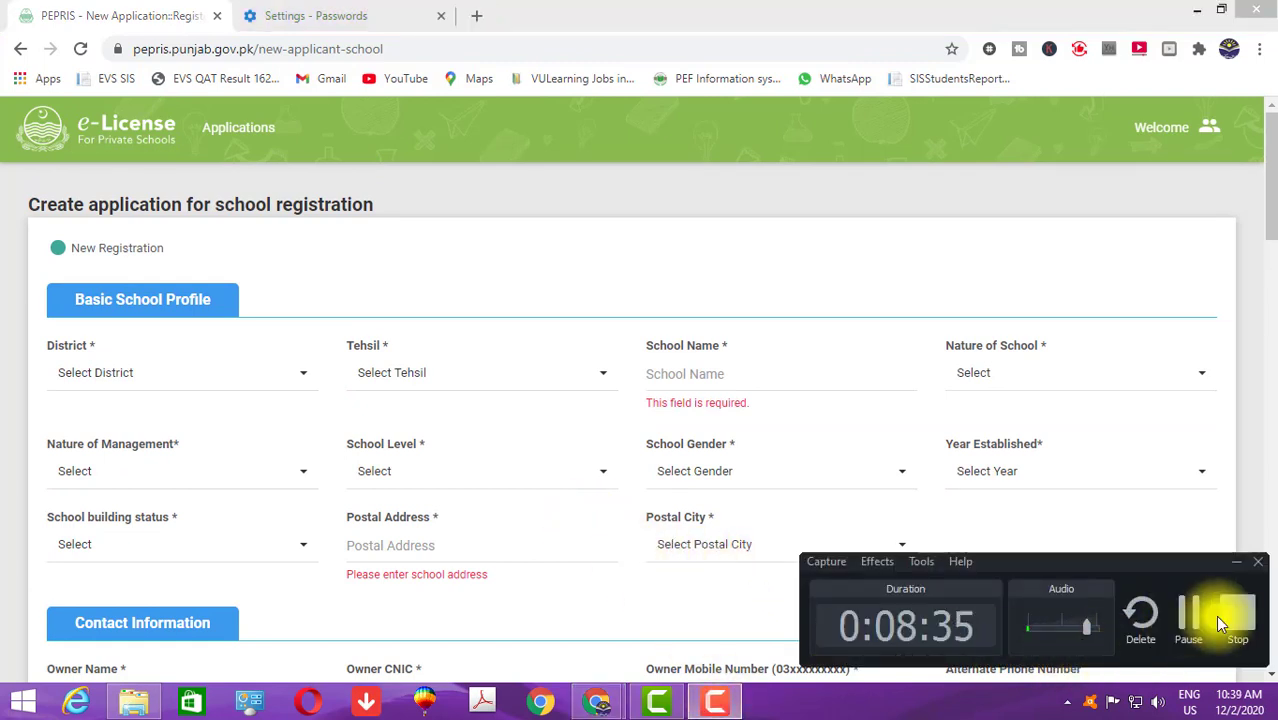